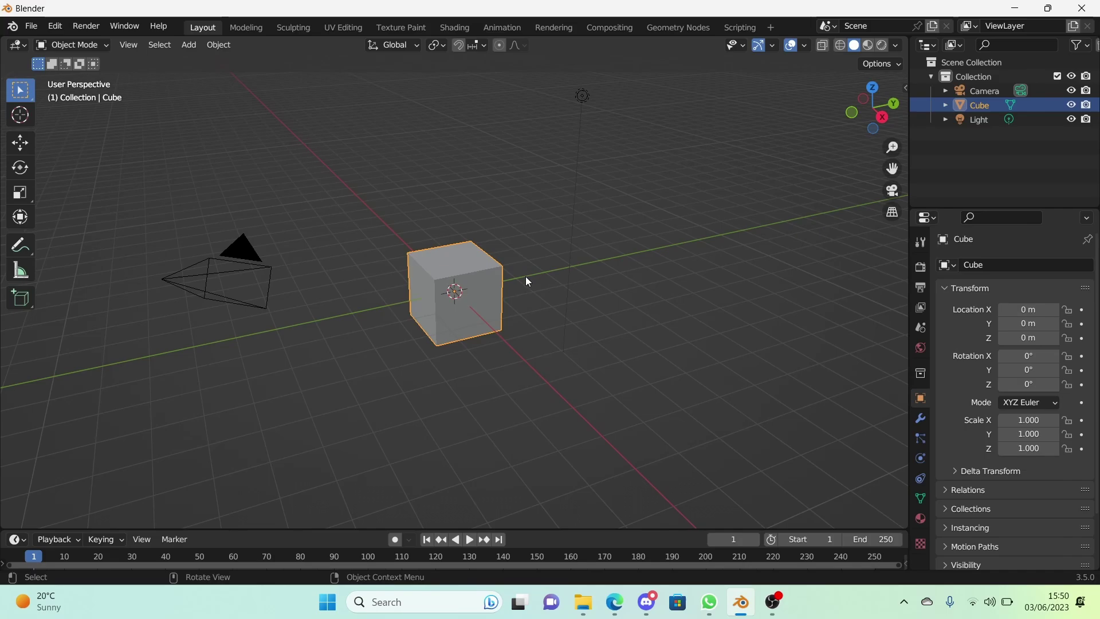
Step: Delete all default objects, including the camera, cube and light, from the scene
{"action": "key", "text": "a"}
{"action": "key", "text": "Delete"}
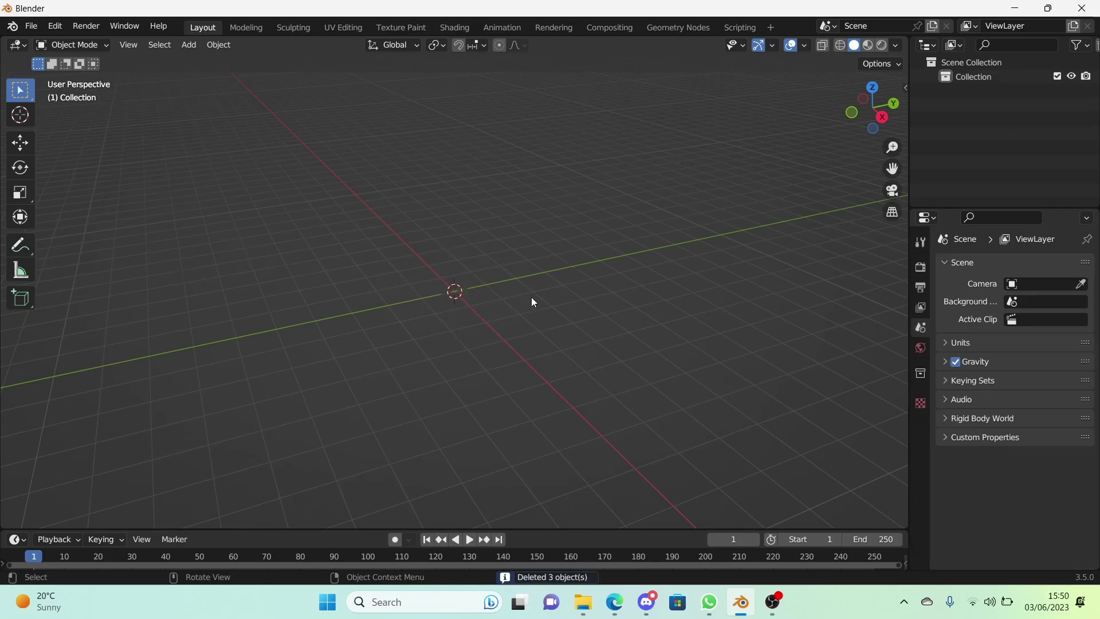
{"action": "middle_click_drag", "start_coordinate": [531, 264], "coordinate": [566, 321]}
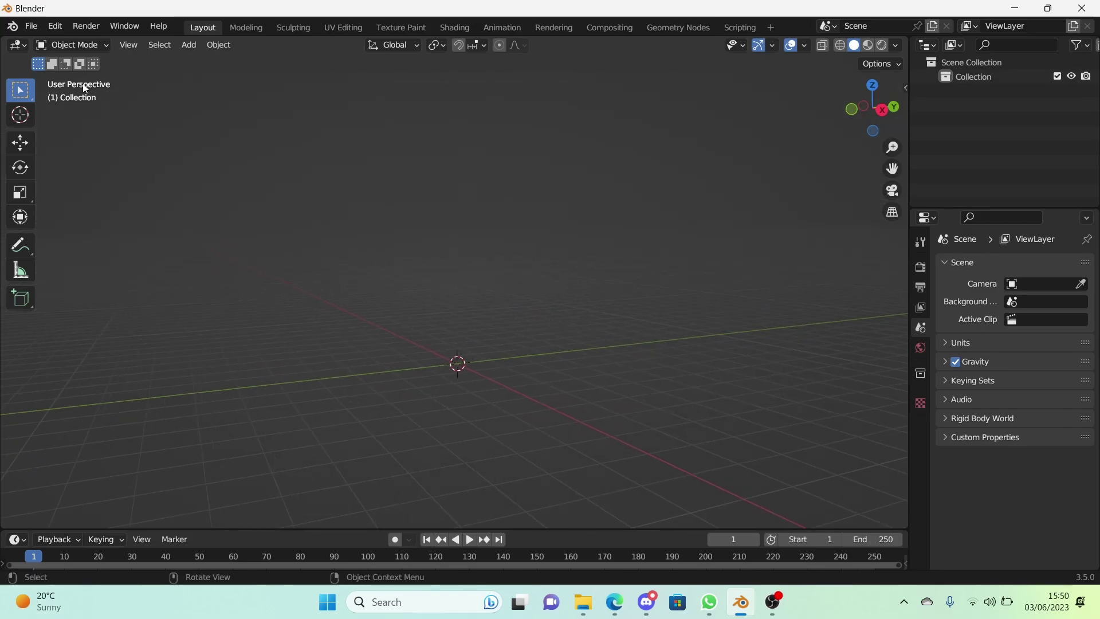
Step: Import the character model data.obj from the hazem folder as a Wavefront OBJ, split by object
{"action": "left_click", "coordinate": [31, 27]}
{"action": "mouse_move", "coordinate": [84, 220]}
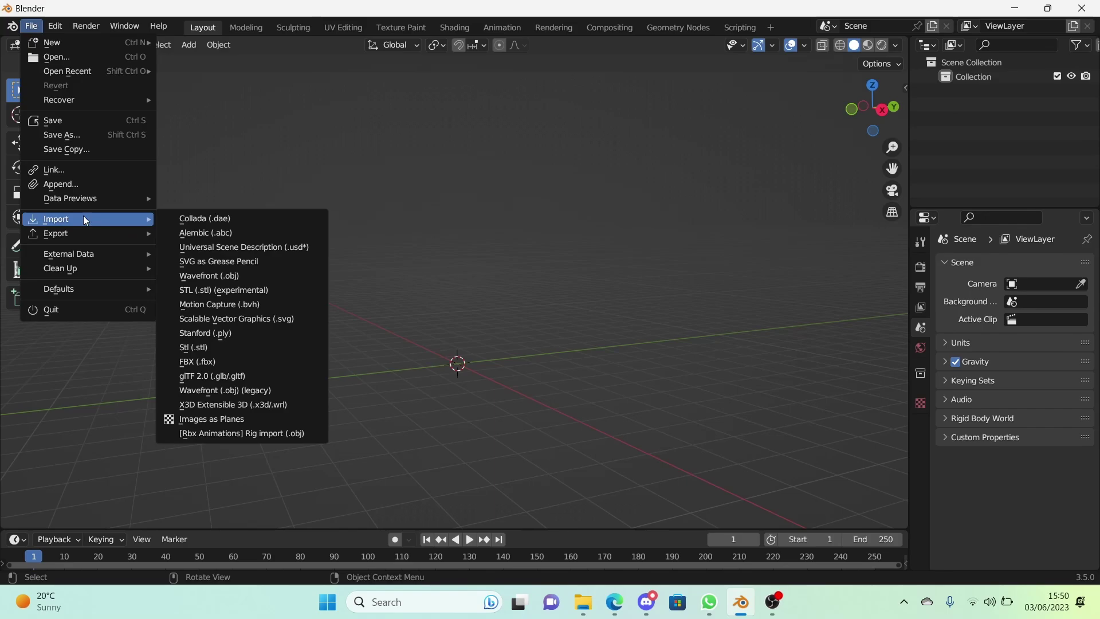
{"action": "left_click", "coordinate": [262, 281]}
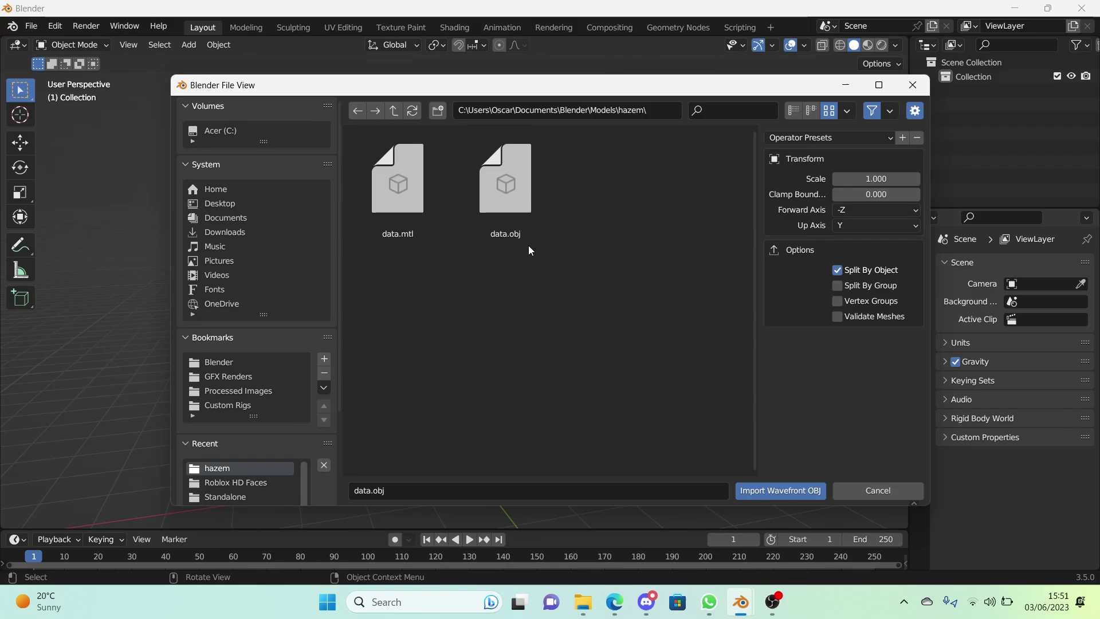
{"action": "left_click", "coordinate": [534, 225]}
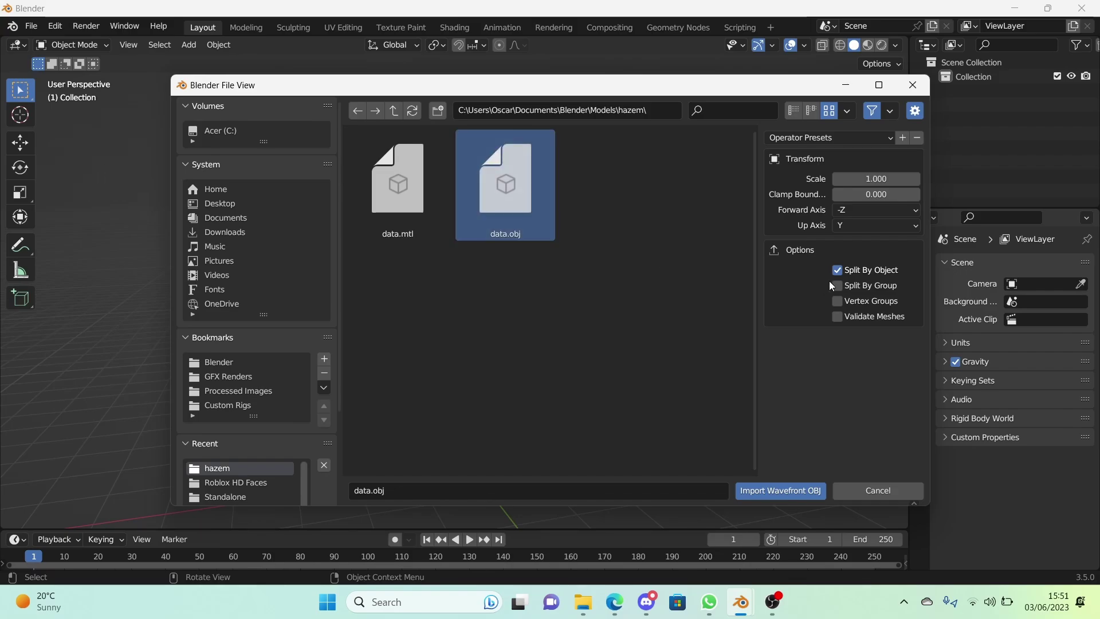
{"action": "left_click", "coordinate": [813, 488]}
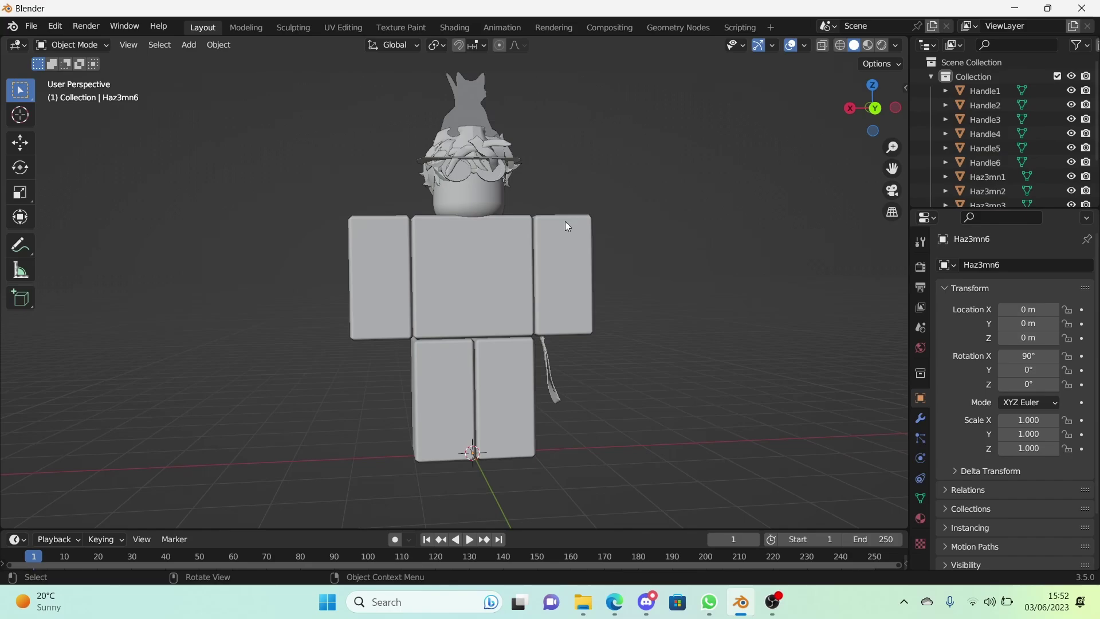
Step: Examine the imported character's limbs, torso, head and hip strap by selecting its separate meshes and viewing them from different sides
{"action": "middle_click_drag", "start_coordinate": [565, 221], "coordinate": [552, 225]}
{"action": "left_click", "coordinate": [546, 235]}
{"action": "left_click", "coordinate": [501, 283]}
{"action": "left_click", "coordinate": [487, 362]}
{"action": "left_click", "coordinate": [432, 401]}
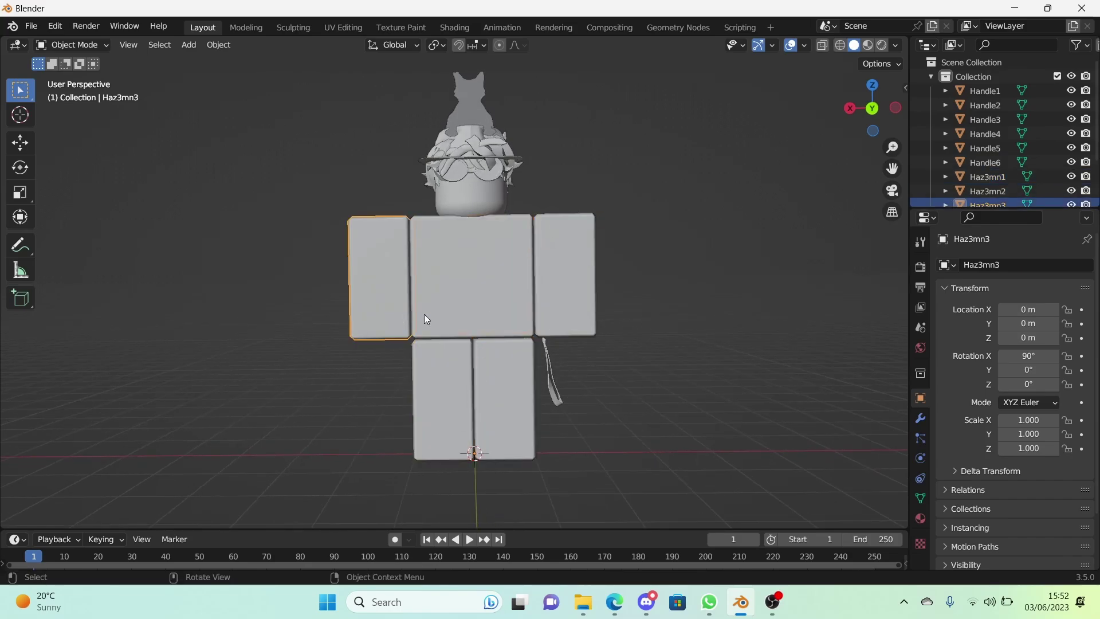
{"action": "left_click", "coordinate": [481, 199]}
{"action": "left_click", "coordinate": [665, 244]}
{"action": "middle_click_drag", "start_coordinate": [664, 244], "coordinate": [593, 256]}
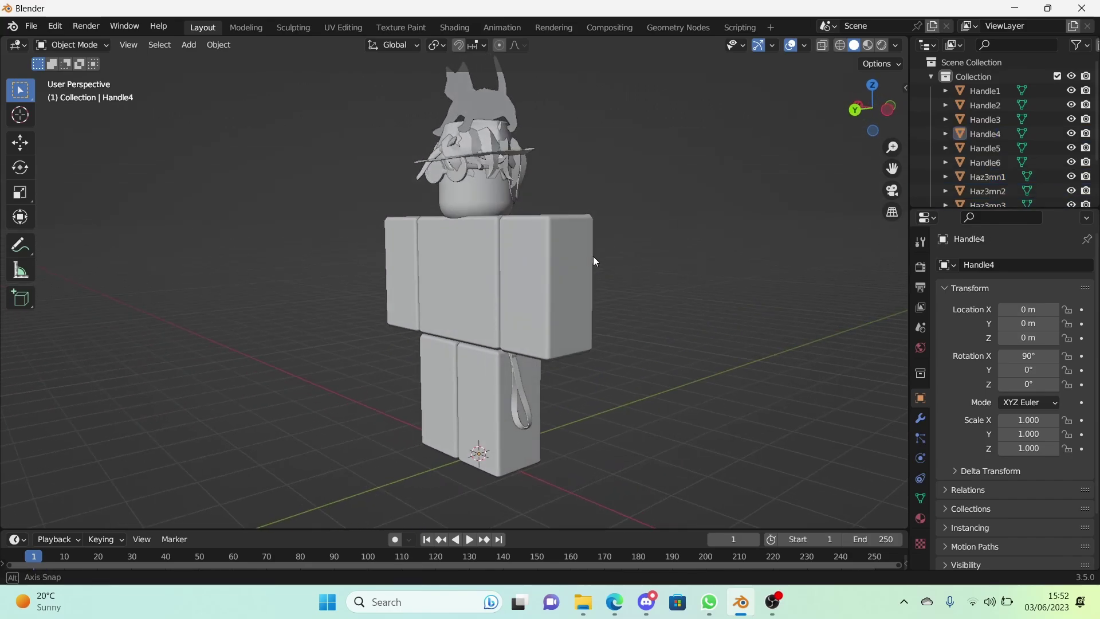
{"action": "scroll", "coordinate": [570, 218], "scroll_direction": "up", "scroll_amount": 3}
{"action": "middle_click_drag", "start_coordinate": [553, 359], "coordinate": [603, 343]}
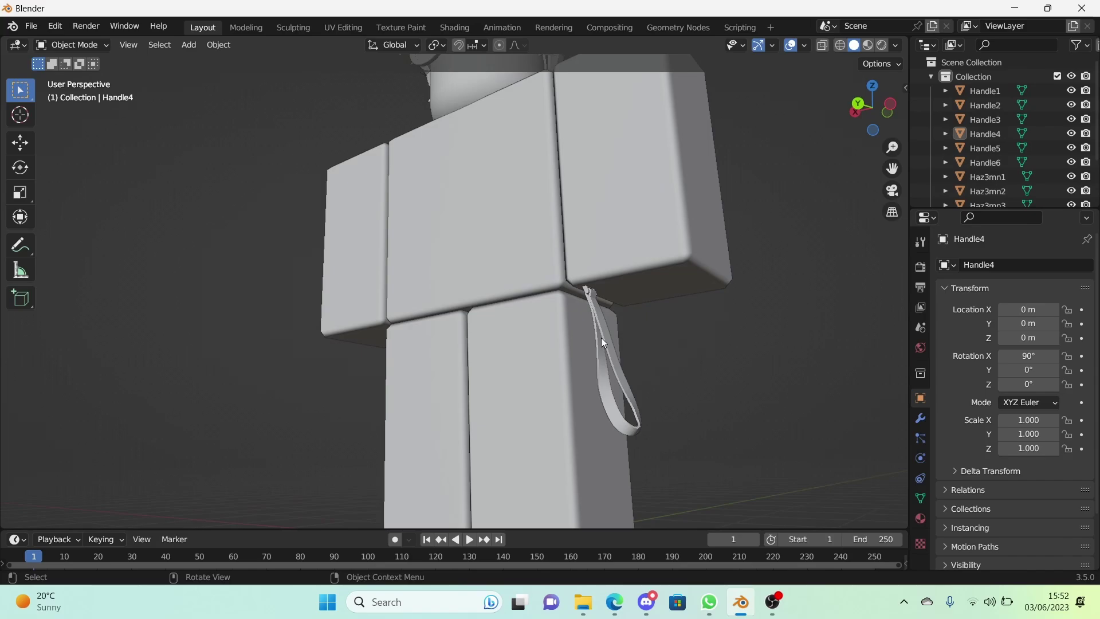
{"action": "left_click", "coordinate": [601, 270]}
{"action": "left_click", "coordinate": [555, 355]}
{"action": "left_click", "coordinate": [388, 284]}
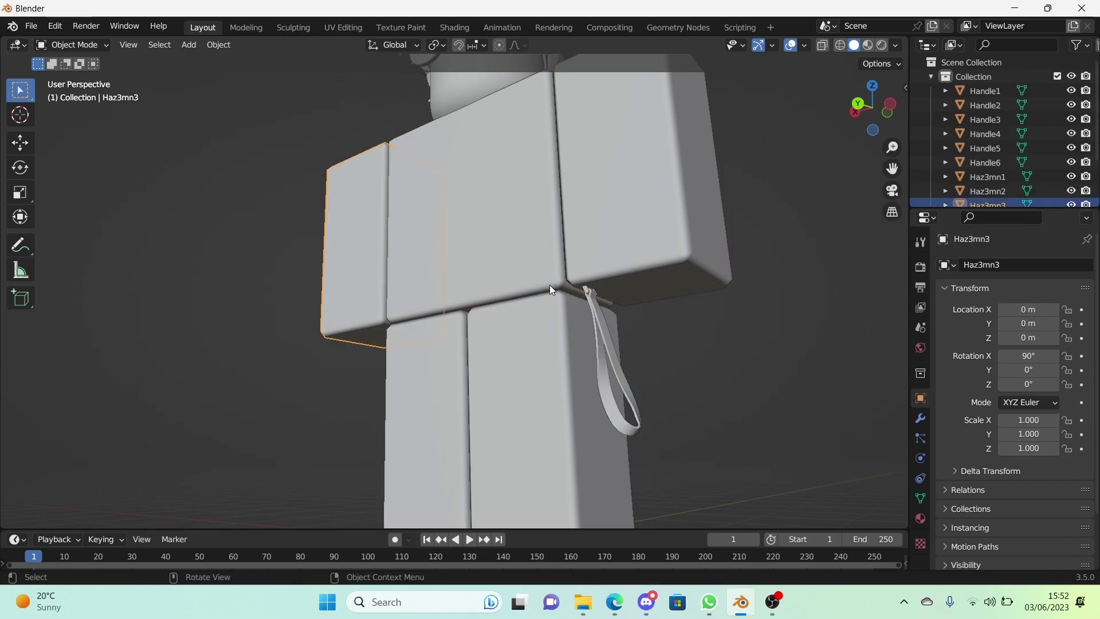
{"action": "left_click", "coordinate": [498, 357], "text": "shift"}
{"action": "left_click", "coordinate": [461, 359]}
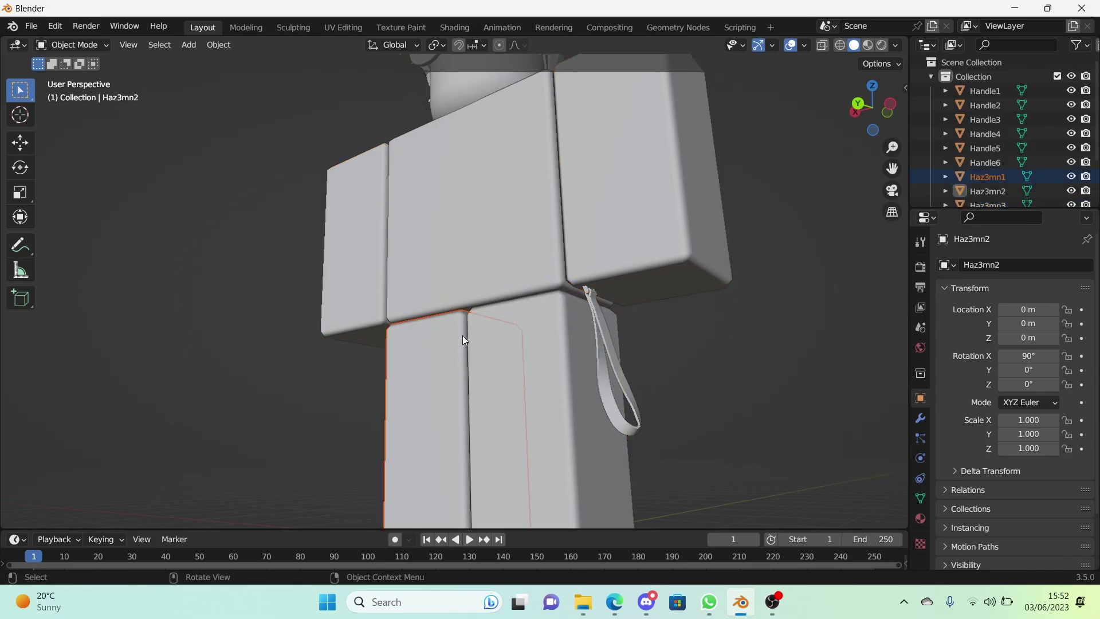
{"action": "left_click", "coordinate": [471, 264]}
Step: Parent the five head accessories, Handle2 to Handle6, to the head mesh using the Object option and test the link by moving the head
{"action": "middle_click_drag", "start_coordinate": [471, 264], "coordinate": [607, 329]}
{"action": "middle_click_drag", "start_coordinate": [607, 282], "coordinate": [487, 264], "text": "shift"}
{"action": "left_click", "coordinate": [483, 279]}
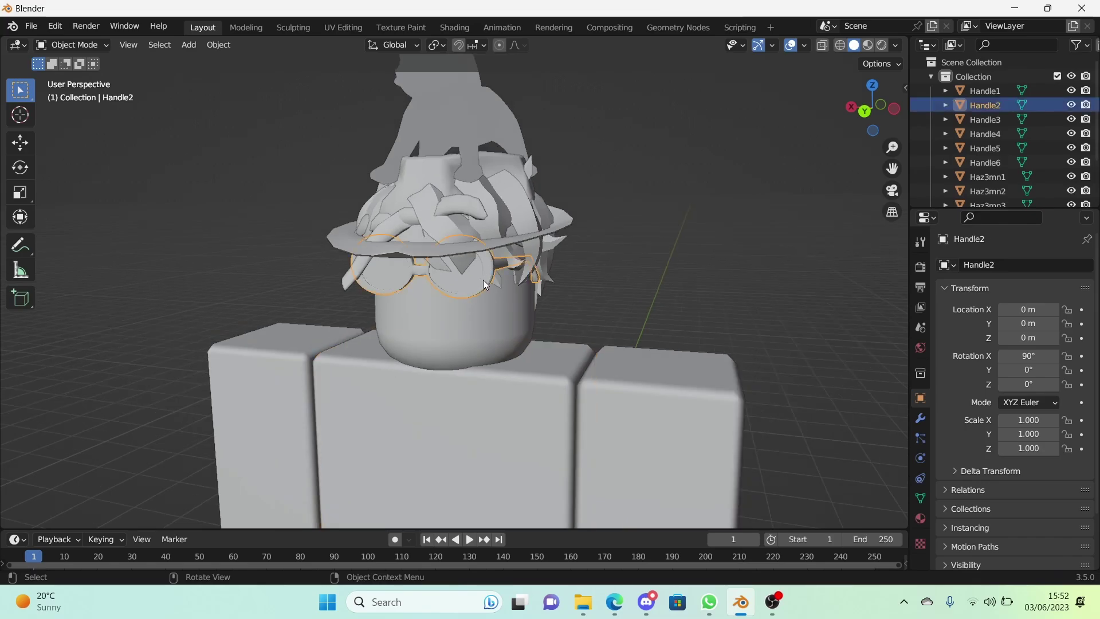
{"action": "left_click", "coordinate": [472, 262], "text": "shift"}
{"action": "left_click", "coordinate": [516, 235], "text": "shift"}
{"action": "left_click", "coordinate": [491, 122], "text": "shift"}
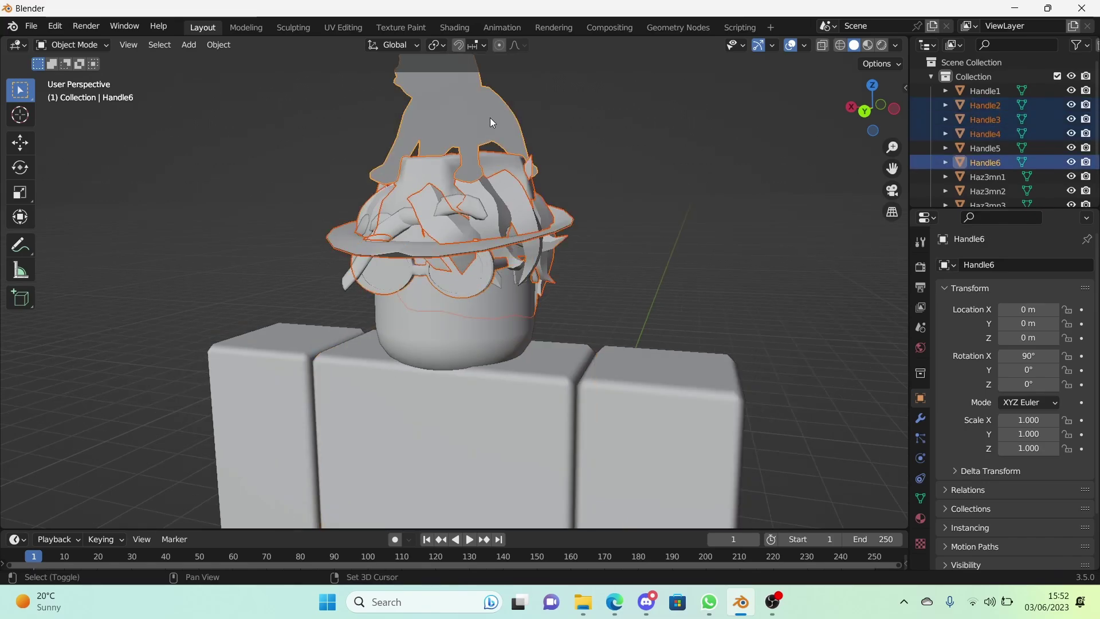
{"action": "key", "text": "g"}
{"action": "key", "text": "Escape"}
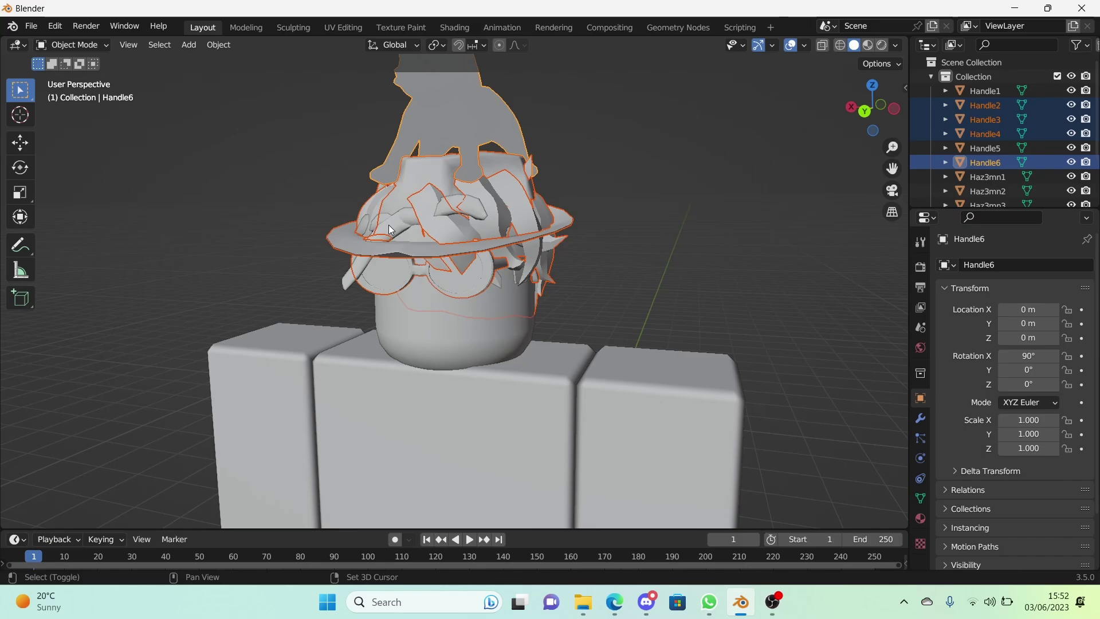
{"action": "left_click", "coordinate": [401, 219], "text": "shift"}
{"action": "key", "text": "g"}
{"action": "key", "text": "Escape"}
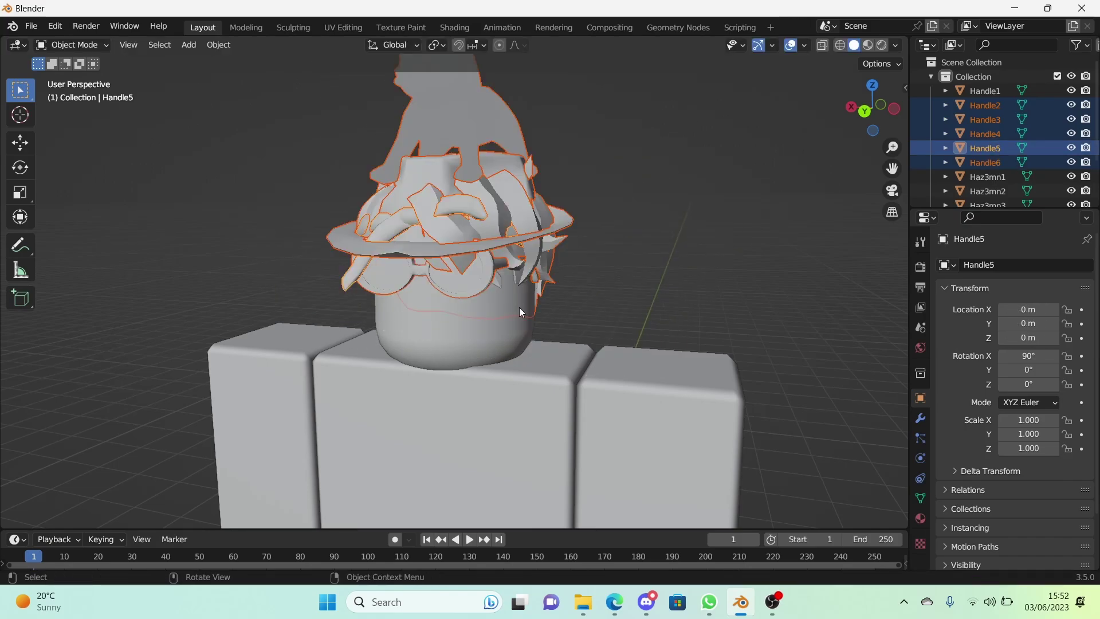
{"action": "left_click", "coordinate": [497, 325], "text": "shift"}
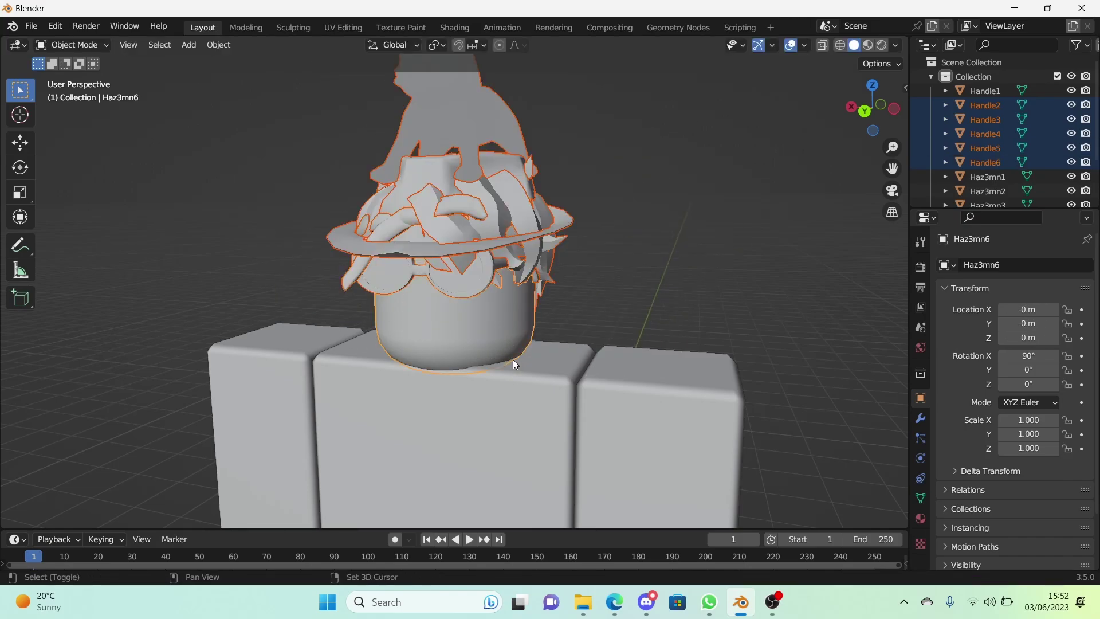
{"action": "key", "text": "ctrl+p"}
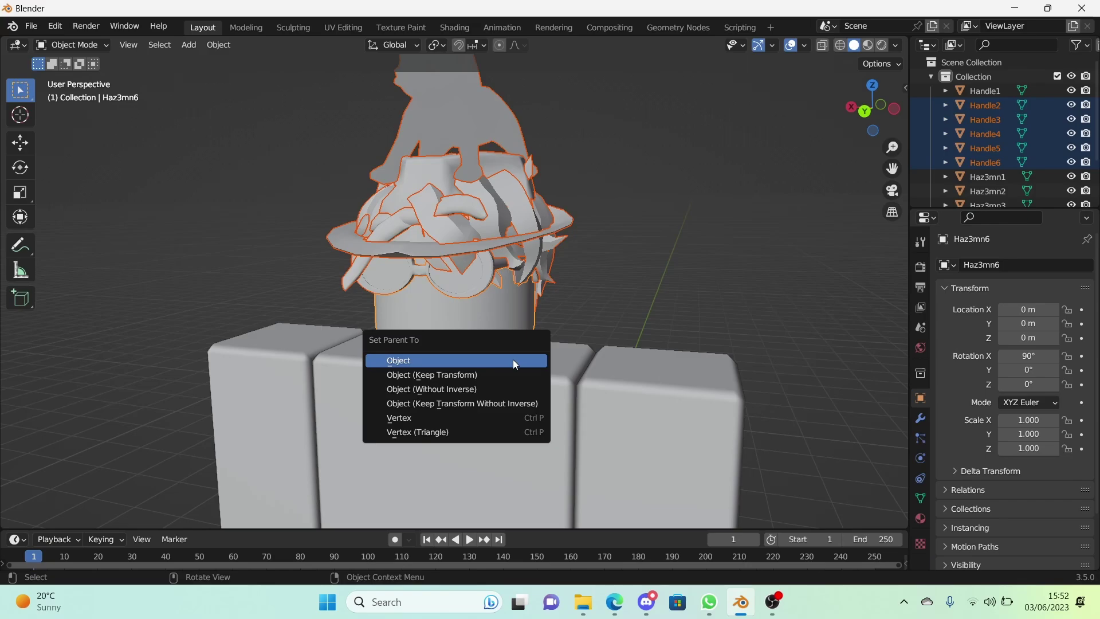
{"action": "left_click", "coordinate": [514, 359]}
{"action": "key", "text": "g"}
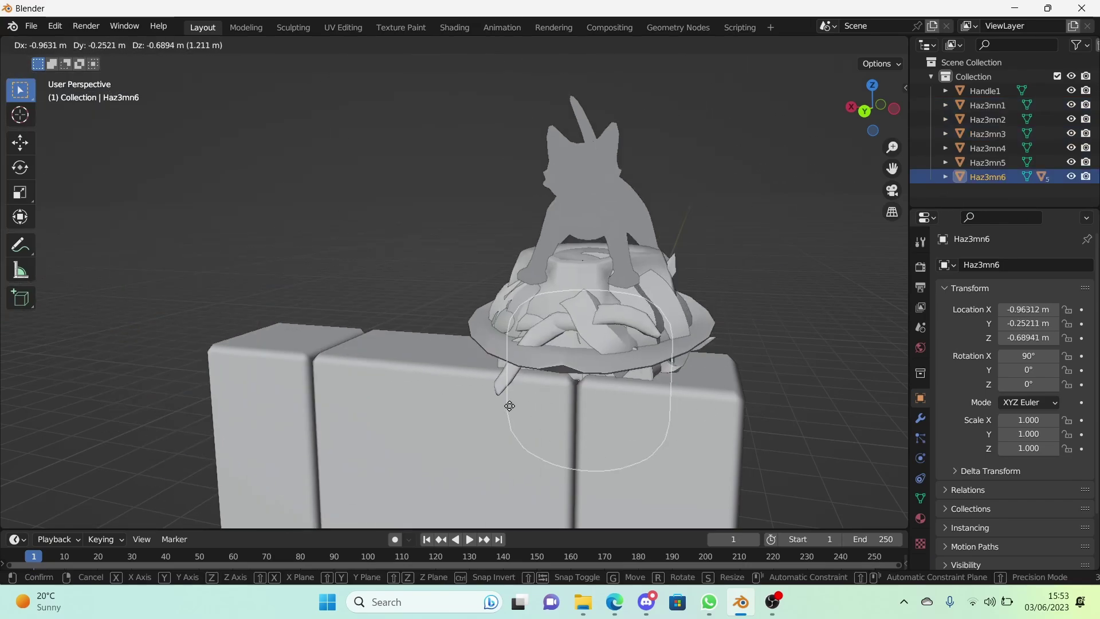
{"action": "right_click", "coordinate": [339, 371]}
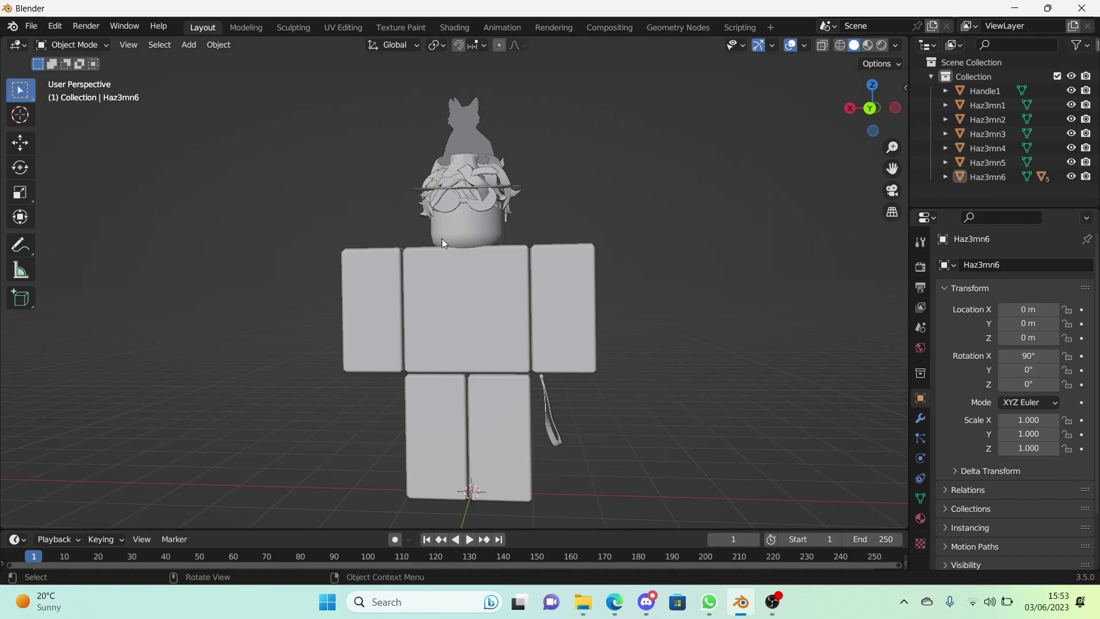
Step: Rename Handle1, the strap hanging beside the character's hip, as Accessory1
{"action": "double_click", "coordinate": [985, 91]}
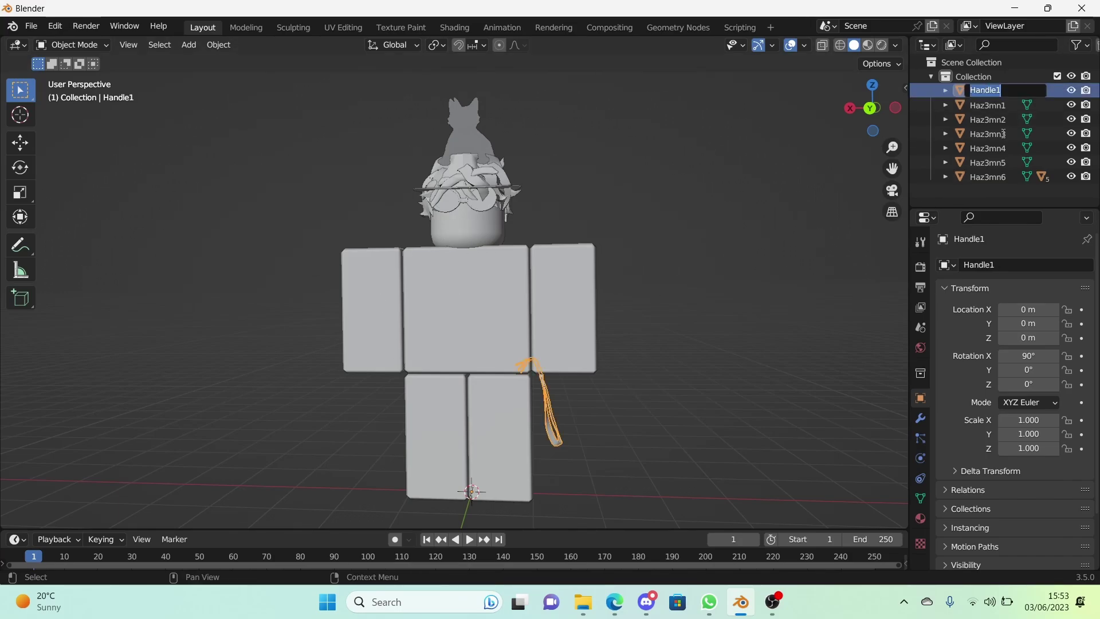
{"action": "type", "text": "Accessory1"}
{"action": "key", "text": "Return"}
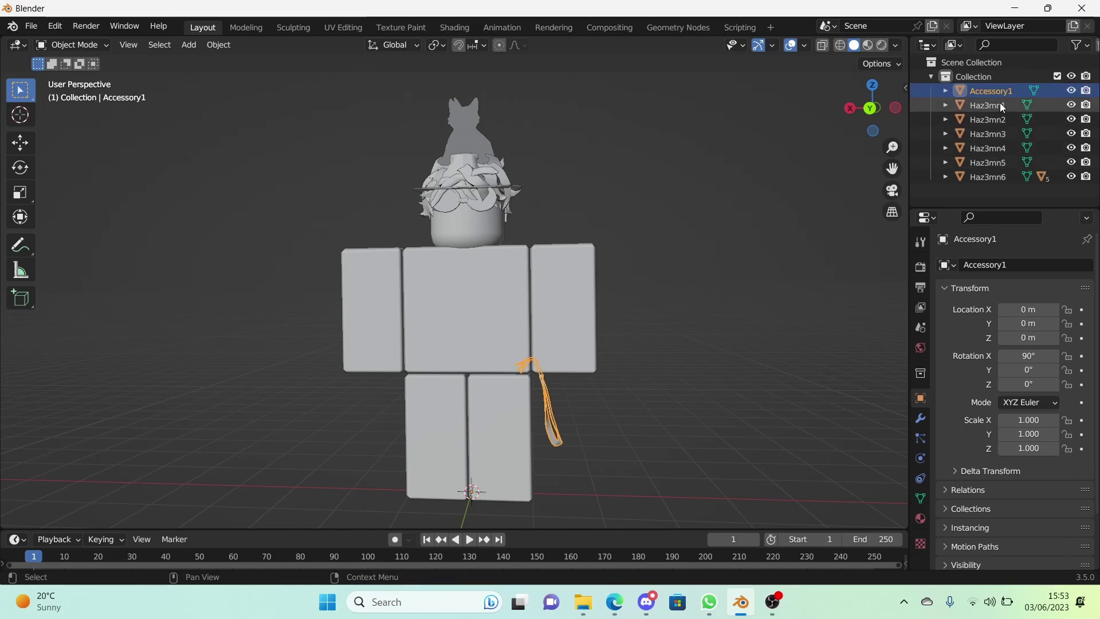
Step: Rename the character's two leg meshes as RightLeg and LeftLeg
{"action": "left_click", "coordinate": [1002, 106]}
{"action": "key", "text": "F2"}
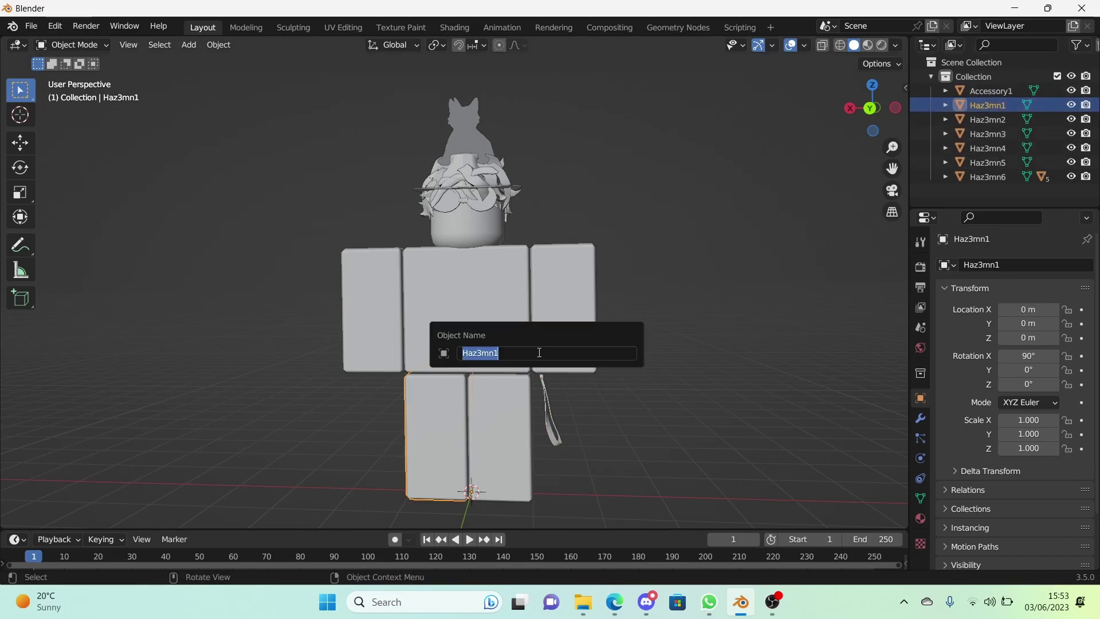
{"action": "type", "text": "RightLeg"}
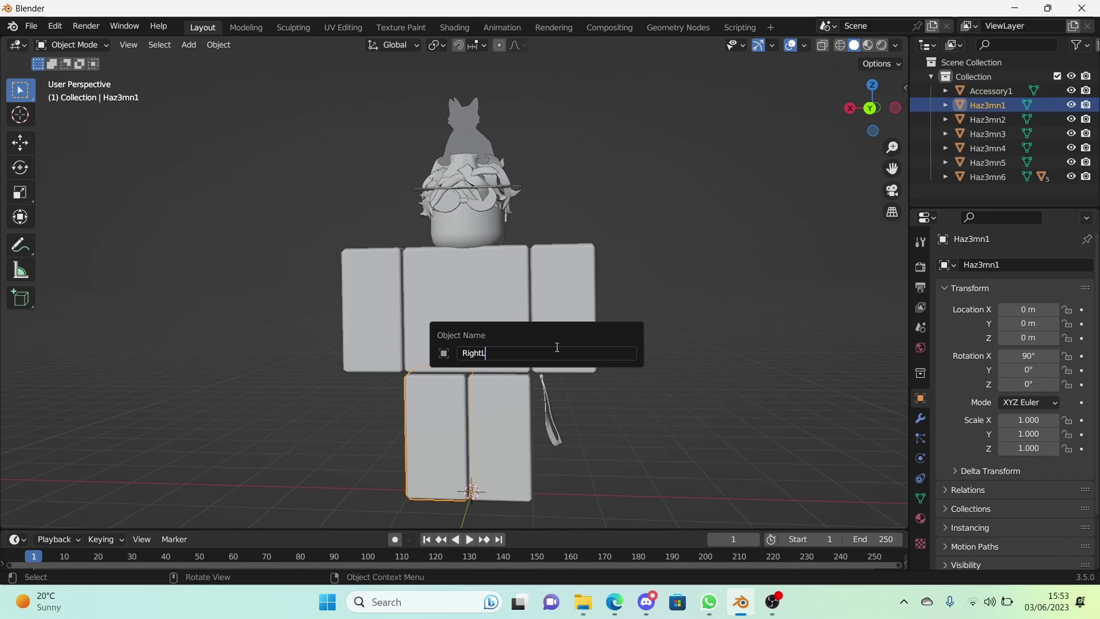
{"action": "key", "text": "Return"}
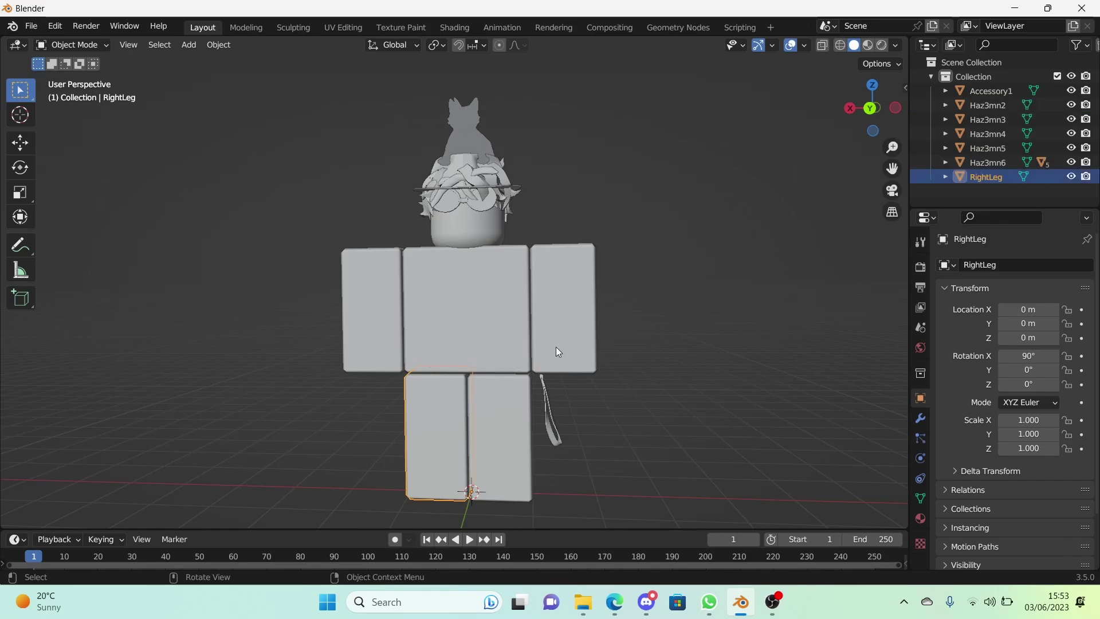
{"action": "left_click", "coordinate": [490, 403]}
{"action": "key", "text": "F2"}
{"action": "type", "text": "LeftLe"}
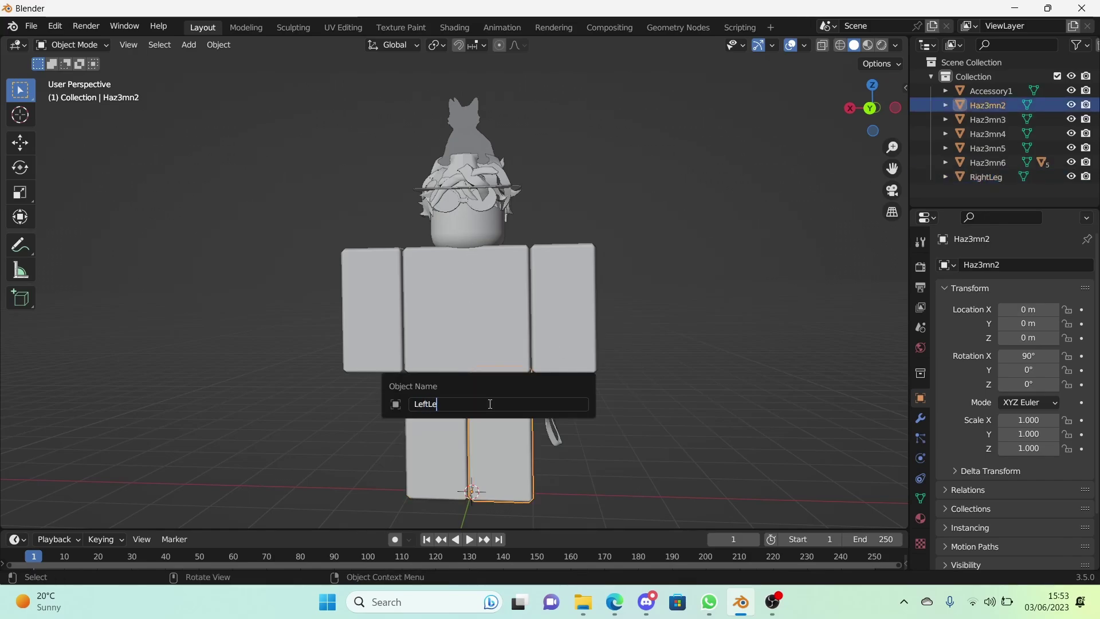
{"action": "type", "text": "g"}
{"action": "key", "text": "Return"}
Step: Rename the central body mesh between the arms as Torso
{"action": "left_click", "coordinate": [494, 307]}
{"action": "key", "text": "F2"}
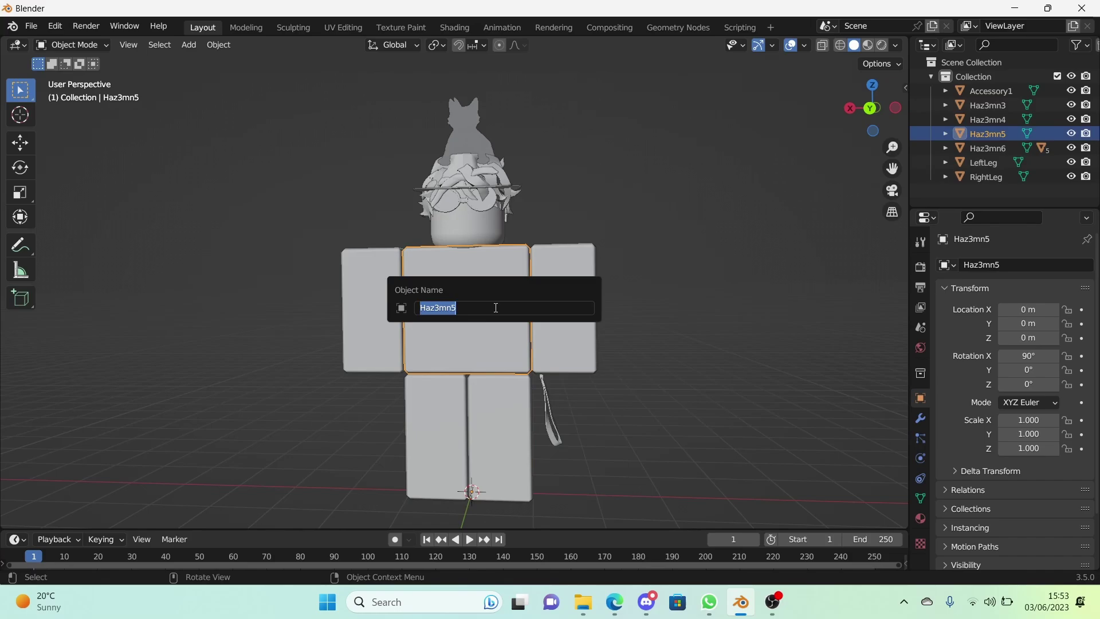
{"action": "type", "text": "Torso"}
{"action": "key", "text": "Return"}
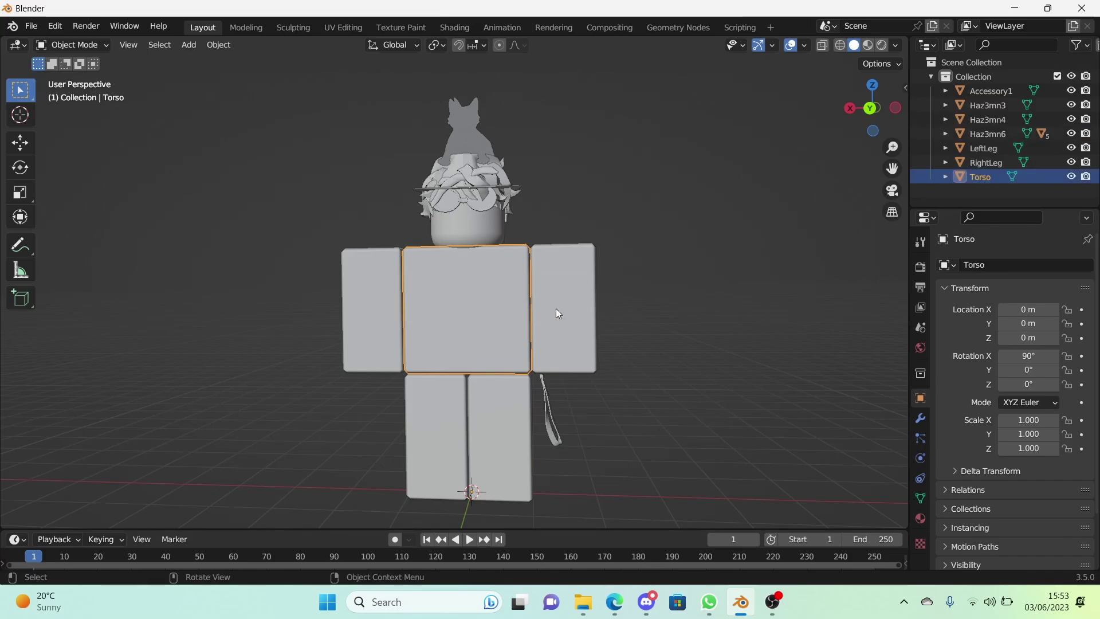
Step: Rename the character's two arm meshes as LeftArm and RightArm
{"action": "left_click", "coordinate": [559, 314]}
{"action": "key", "text": "F2"}
{"action": "type", "text": "LeftArm"}
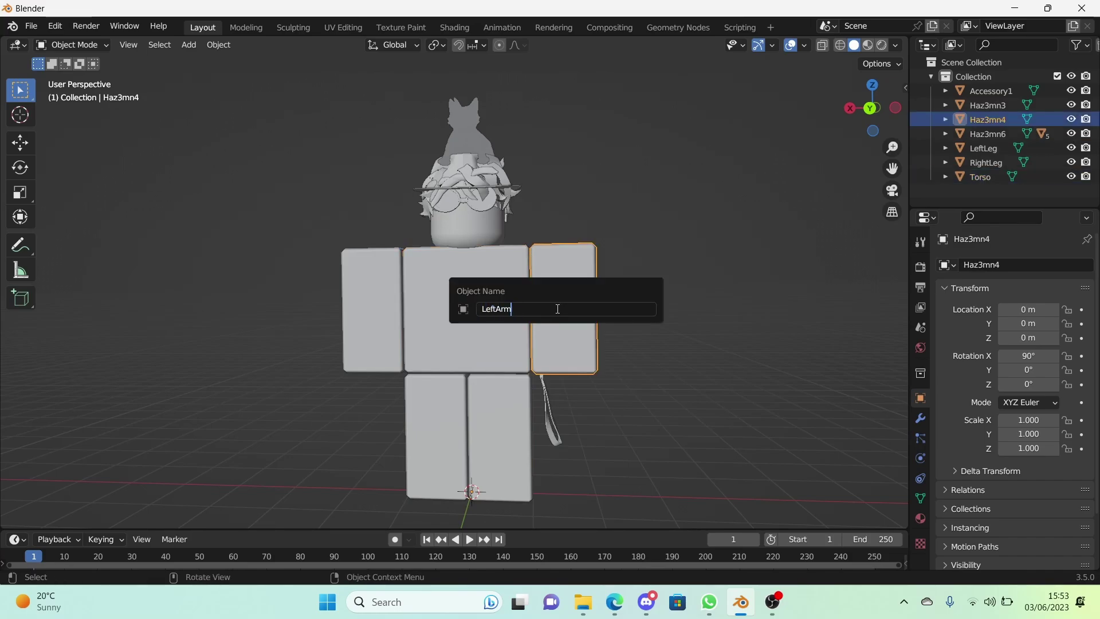
{"action": "key", "text": "Return"}
{"action": "left_click", "coordinate": [354, 321]}
{"action": "key", "text": "F2"}
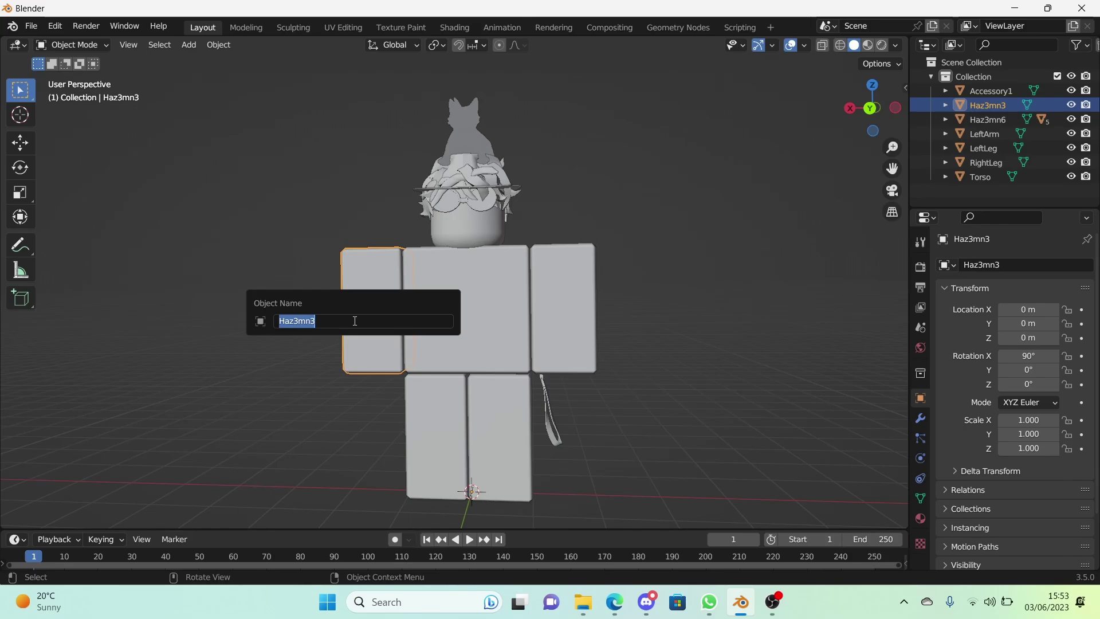
{"action": "type", "text": "RightArm"}
{"action": "key", "text": "Return"}
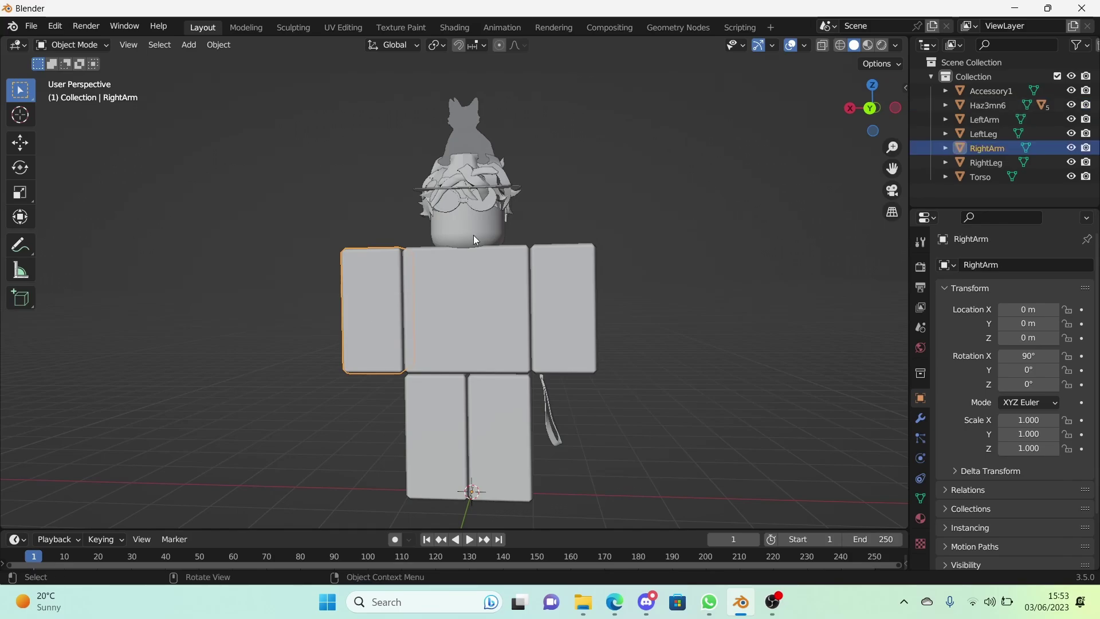
Step: Rename the head mesh that carries the parented accessories as Head
{"action": "left_click", "coordinate": [481, 240]}
{"action": "key", "text": "F2"}
{"action": "type", "text": "Head"}
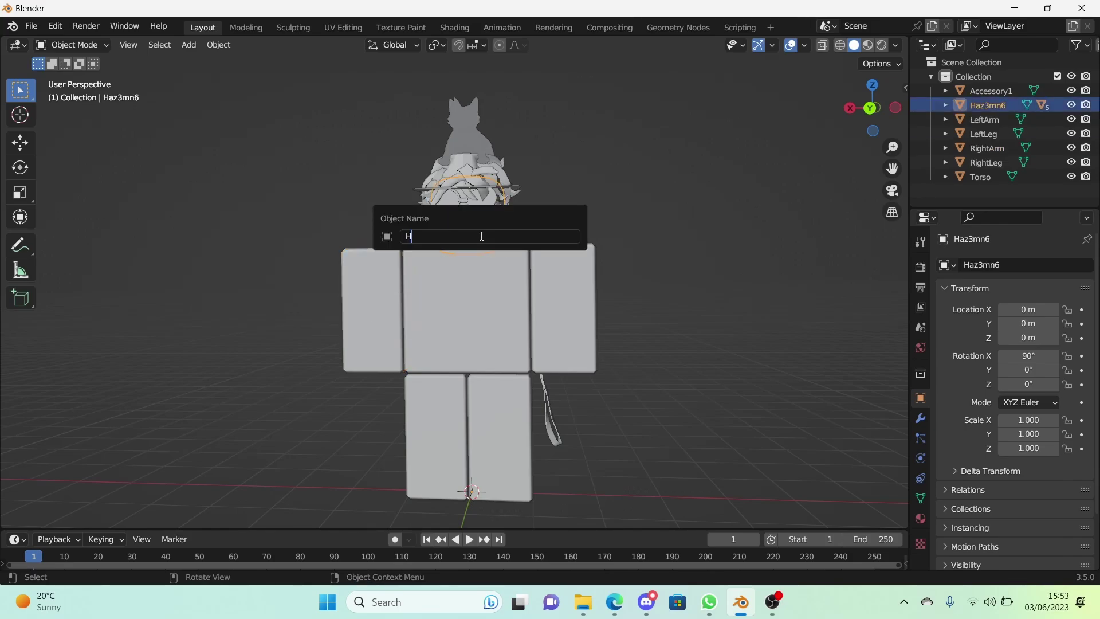
{"action": "key", "text": "Return"}
Step: Widen the object list, expand the children of Head and rename Handle2, the glasses, as Accessory2
{"action": "left_click_drag", "start_coordinate": [912, 112], "coordinate": [801, 107]}
{"action": "left_click", "coordinate": [841, 105]}
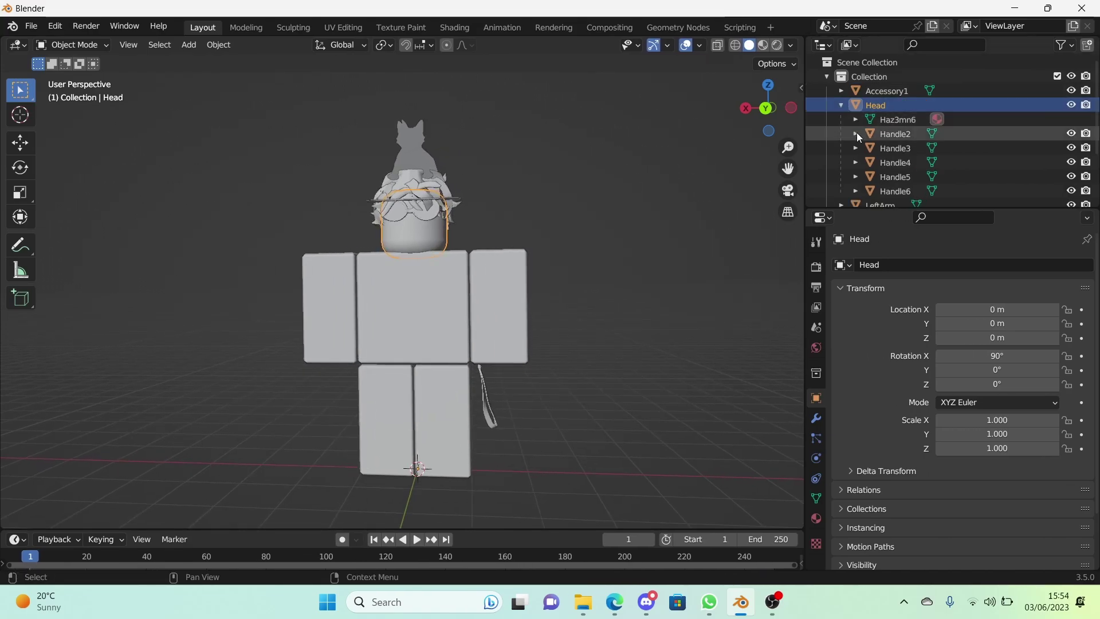
{"action": "scroll", "coordinate": [900, 127], "scroll_direction": "down", "scroll_amount": 3}
{"action": "double_click", "coordinate": [903, 88]}
{"action": "scroll", "coordinate": [904, 90], "scroll_direction": "up", "scroll_amount": 3}
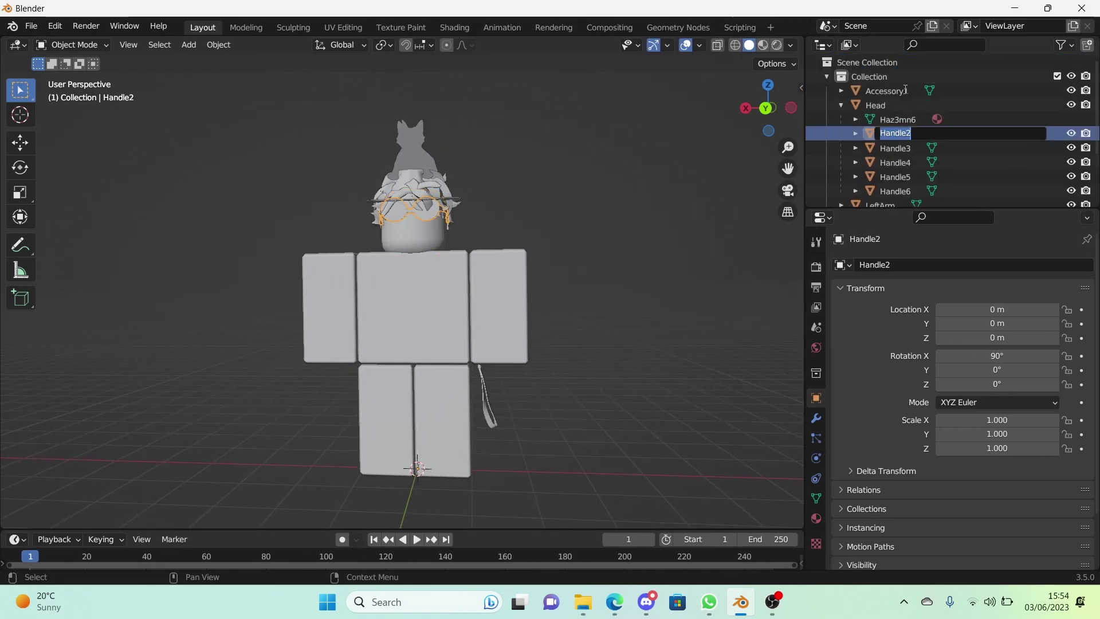
{"action": "type", "text": "Accessory2"}
{"action": "key", "text": "Return"}
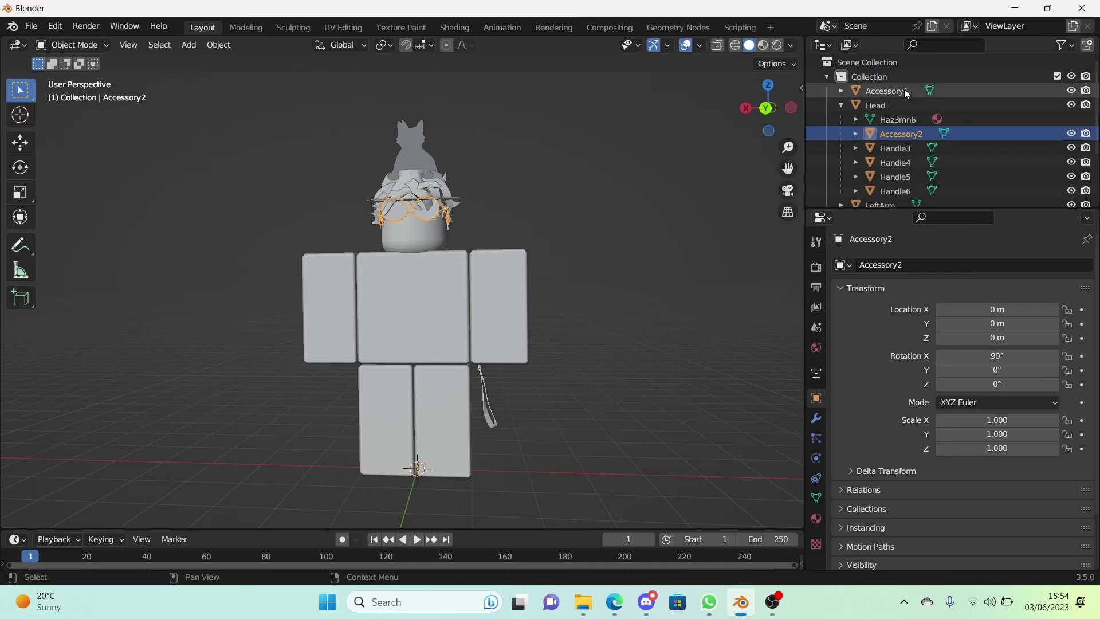
Step: Rename Handle3, the hair mesh under Head, using the same Accessory naming as the glasses
{"action": "double_click", "coordinate": [907, 148]}
{"action": "scroll", "coordinate": [908, 148], "scroll_direction": "down", "scroll_amount": 2}
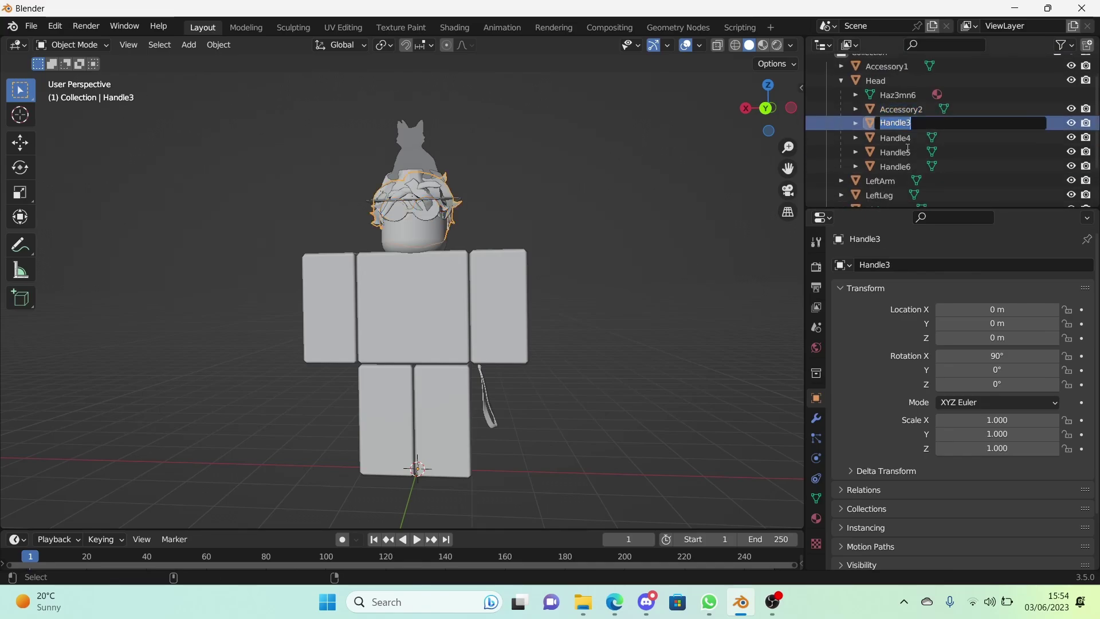
{"action": "type", "text": "Accessory2"}
{"action": "key", "text": "Return"}
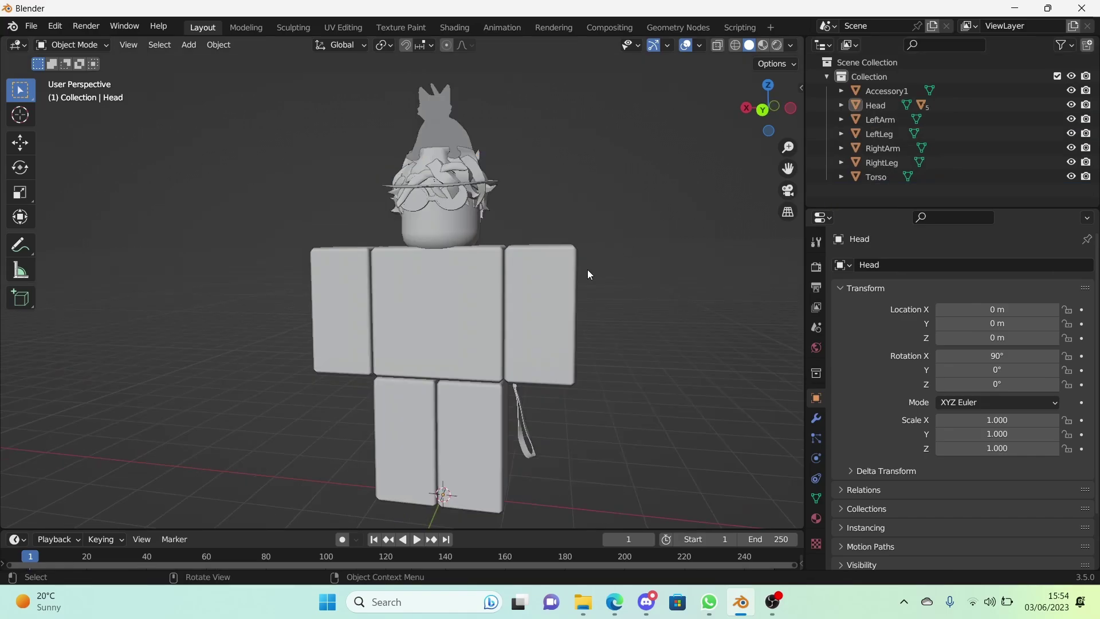
Step: Examine the Torso's triangulated mesh in Edit Mode and return to Object Mode
{"action": "middle_click_drag", "start_coordinate": [604, 280], "coordinate": [608, 253], "text": "shift"}
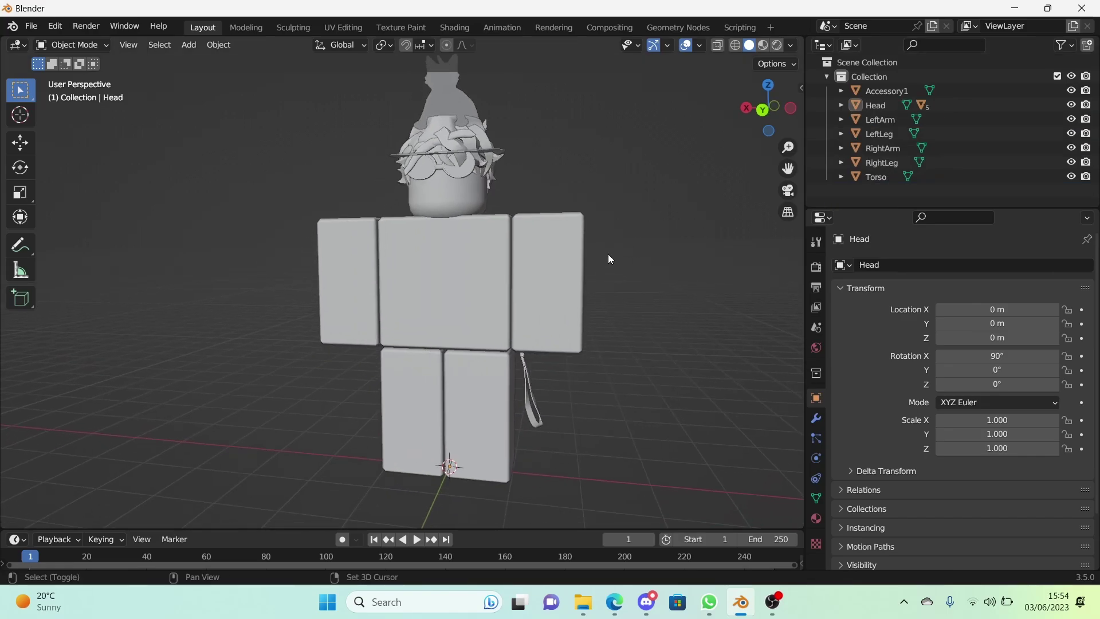
{"action": "left_click", "coordinate": [484, 267]}
{"action": "key", "text": "Tab"}
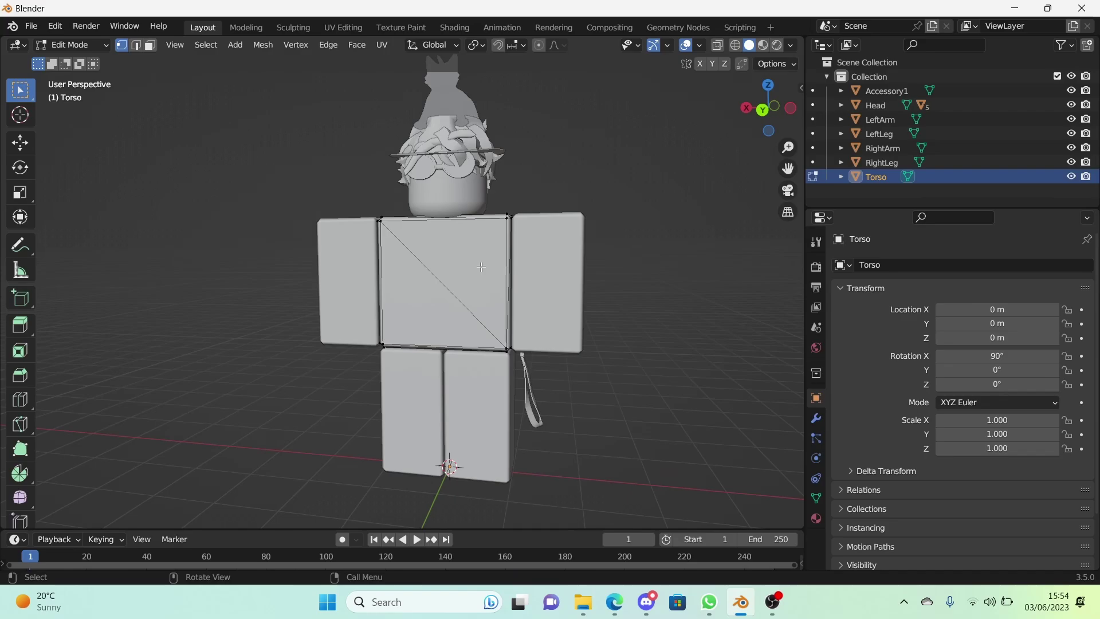
{"action": "scroll", "coordinate": [481, 267], "scroll_direction": "up", "scroll_amount": 4}
{"action": "middle_click_drag", "start_coordinate": [481, 267], "coordinate": [579, 187]}
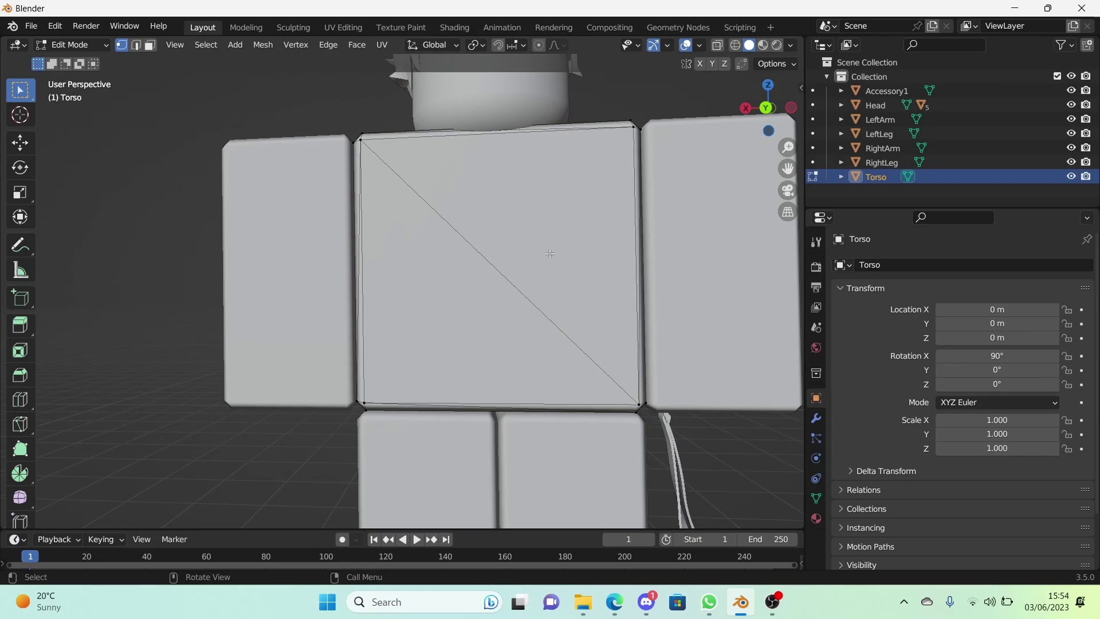
{"action": "key", "text": "Tab"}
{"action": "scroll", "coordinate": [549, 254], "scroll_direction": "down", "scroll_amount": 3}
Step: Select both legs, both arms, the Torso and the Head together and enter Edit Mode on all six
{"action": "left_click_drag", "start_coordinate": [358, 384], "coordinate": [424, 316]}
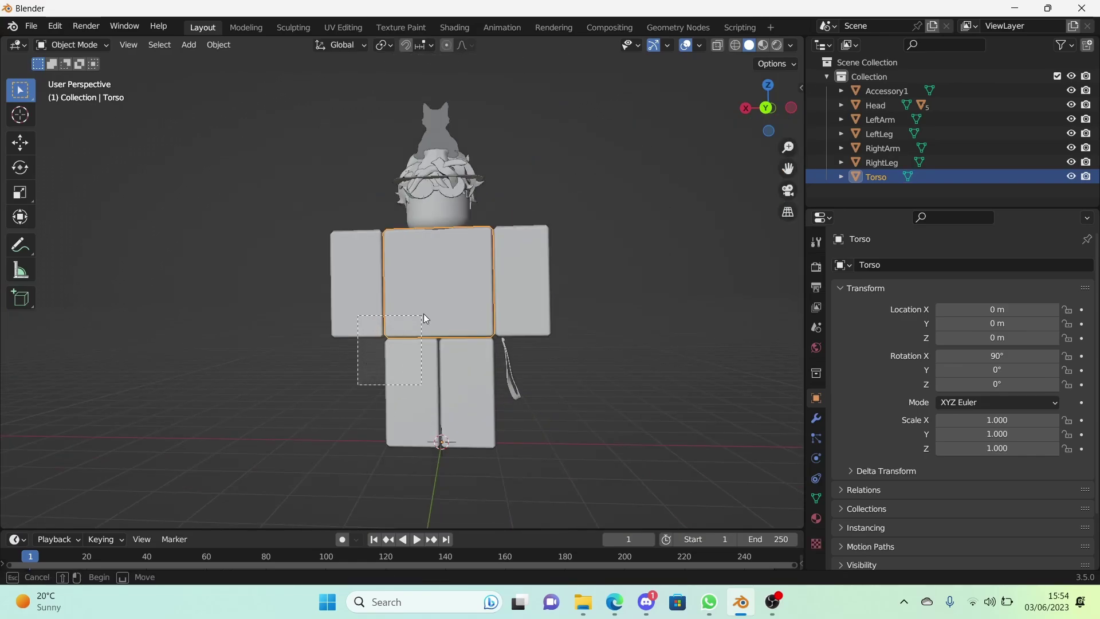
{"action": "left_click_drag", "start_coordinate": [487, 278], "coordinate": [492, 270]}
{"action": "left_click", "coordinate": [462, 363]}
{"action": "left_click", "coordinate": [404, 381], "text": "shift"}
{"action": "left_click", "coordinate": [372, 315], "text": "shift"}
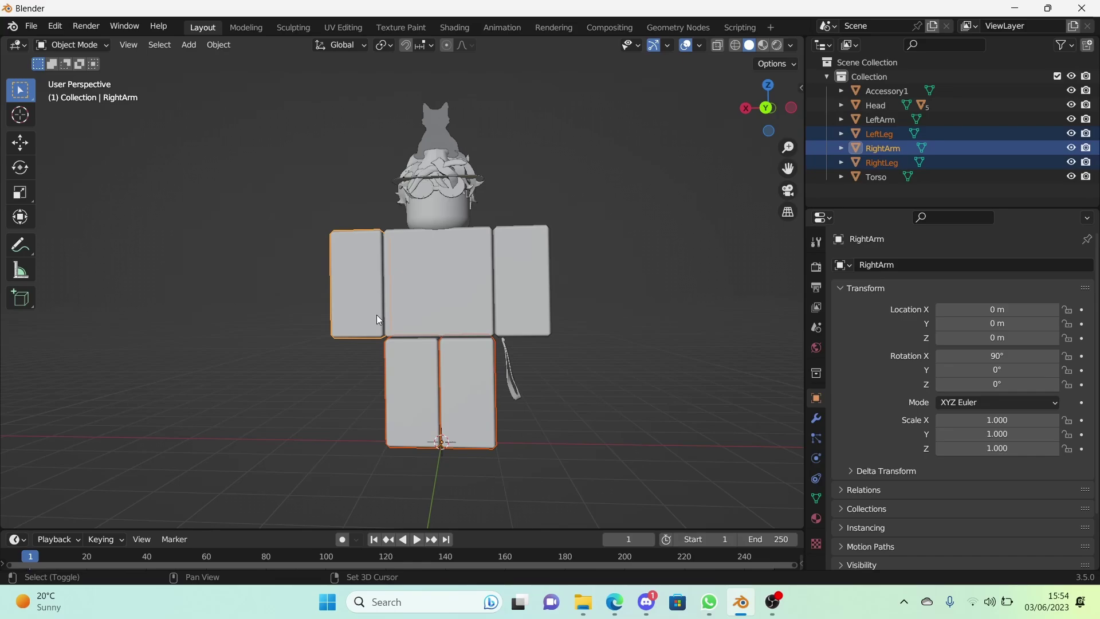
{"action": "left_click", "coordinate": [424, 306], "text": "shift"}
{"action": "left_click", "coordinate": [536, 310], "text": "shift"}
{"action": "left_click", "coordinate": [437, 214], "text": "shift"}
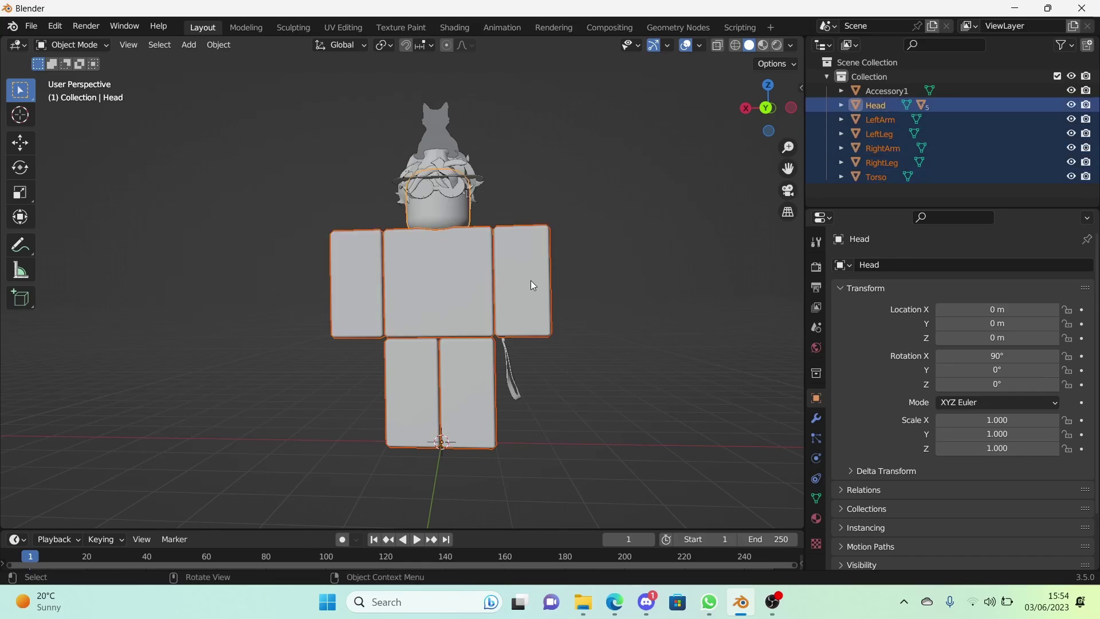
{"action": "key", "text": "Tab"}
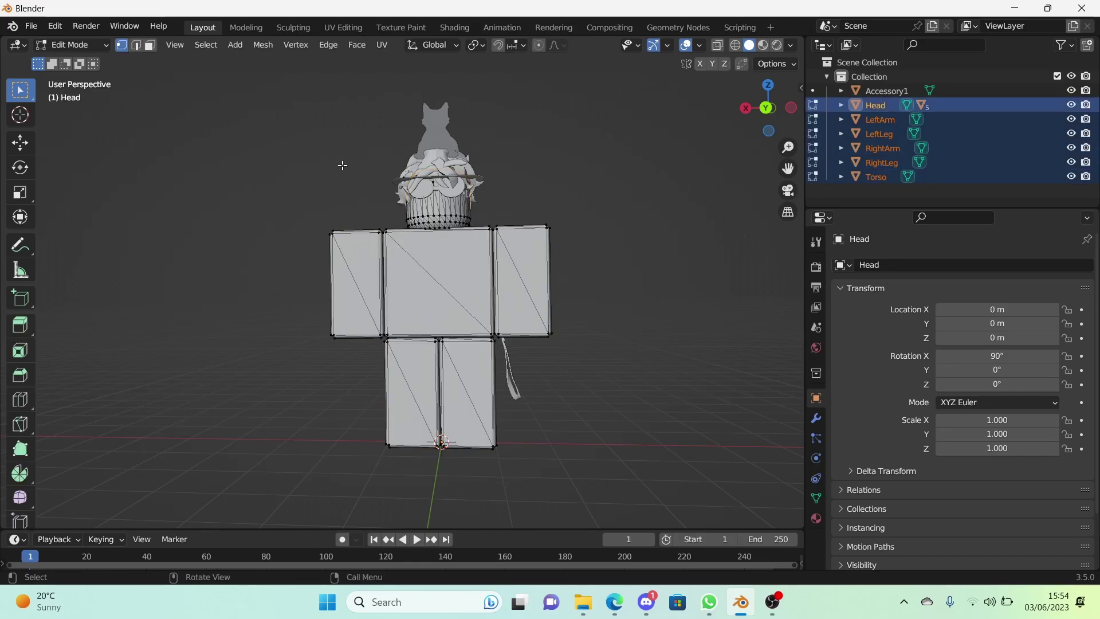
Step: Select all geometry of the six body parts and convert their triangles to quads
{"action": "left_click", "coordinate": [80, 44]}
{"action": "left_click", "coordinate": [89, 42]}
{"action": "key", "text": "a"}
{"action": "middle_click_drag", "start_coordinate": [535, 286], "coordinate": [545, 286]}
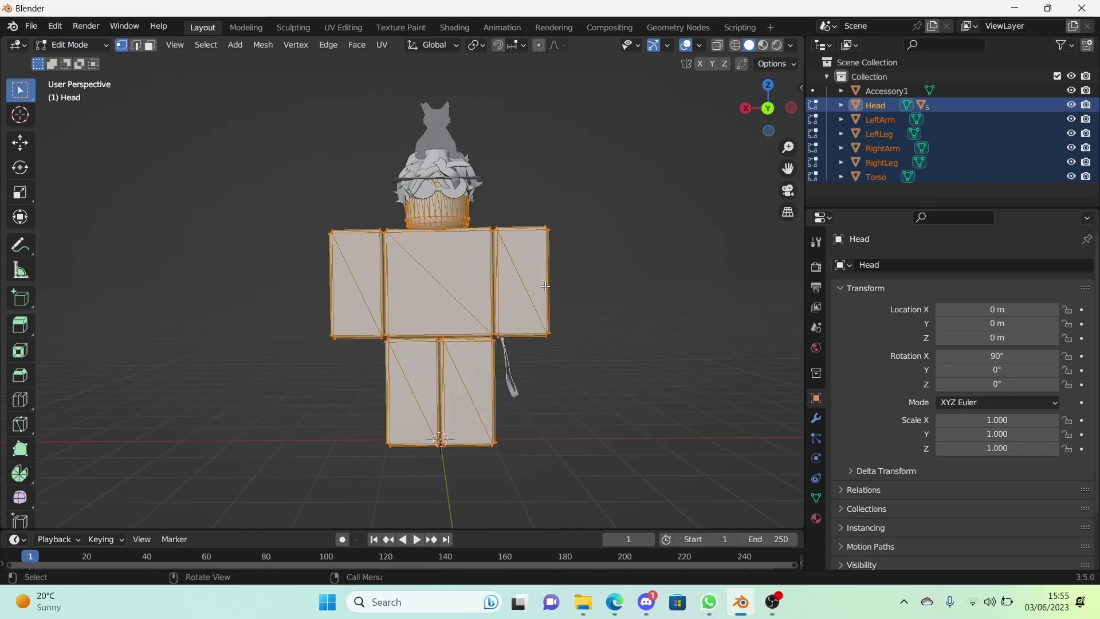
{"action": "key", "text": "alt+j"}
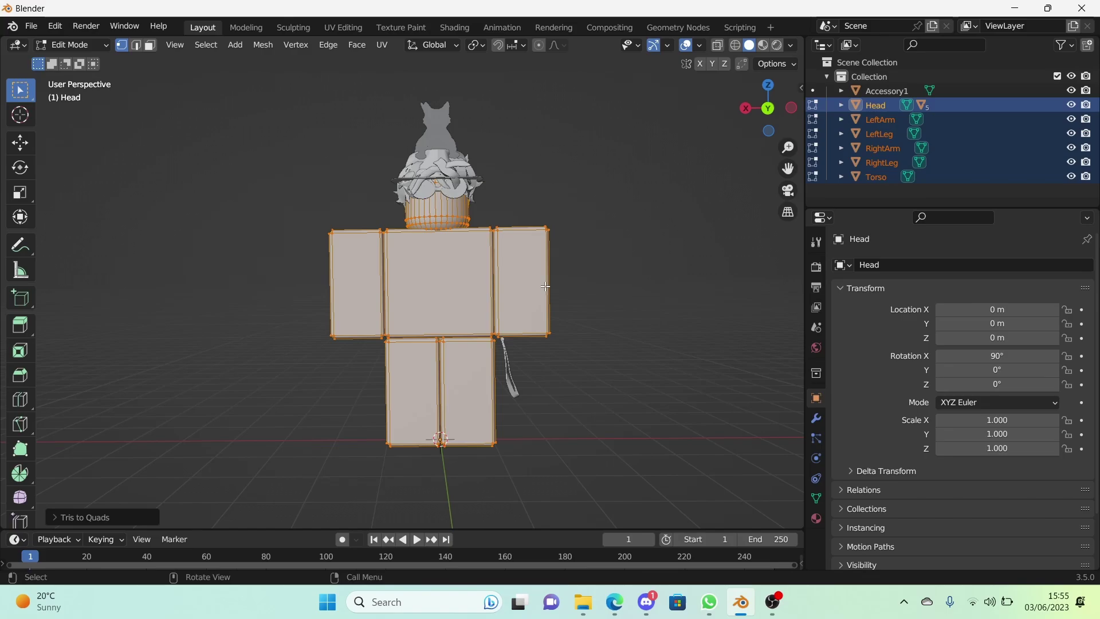
Step: Merge the selected body vertices by distance and clear the selection
{"action": "key", "text": "m"}
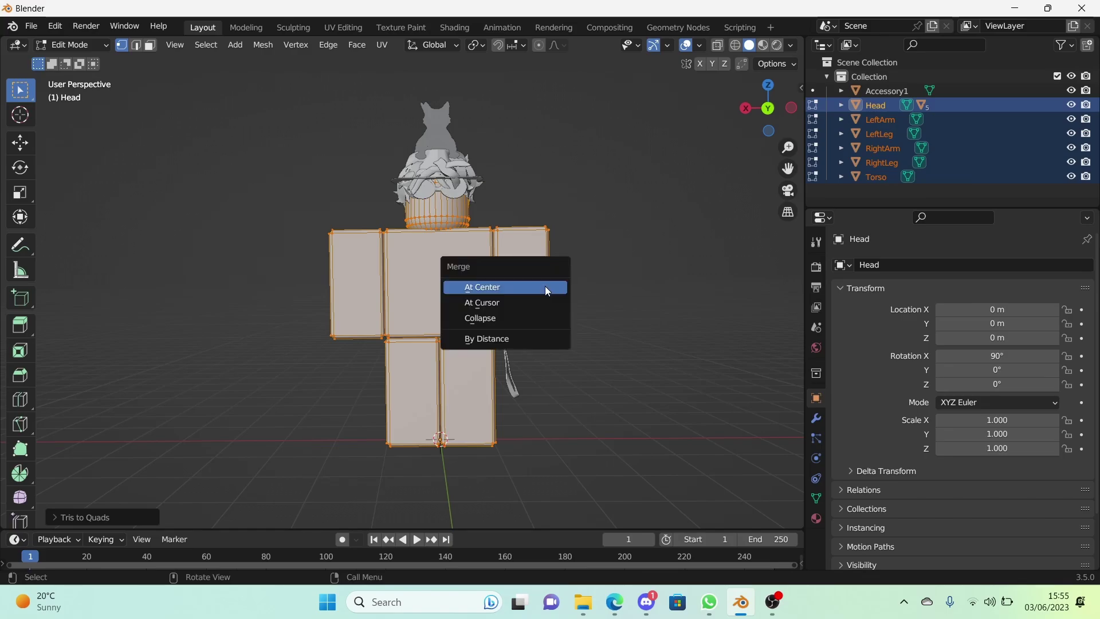
{"action": "left_click", "coordinate": [530, 341]}
{"action": "left_click", "coordinate": [524, 190]}
{"action": "scroll", "coordinate": [475, 277], "scroll_direction": "up", "scroll_amount": 2}
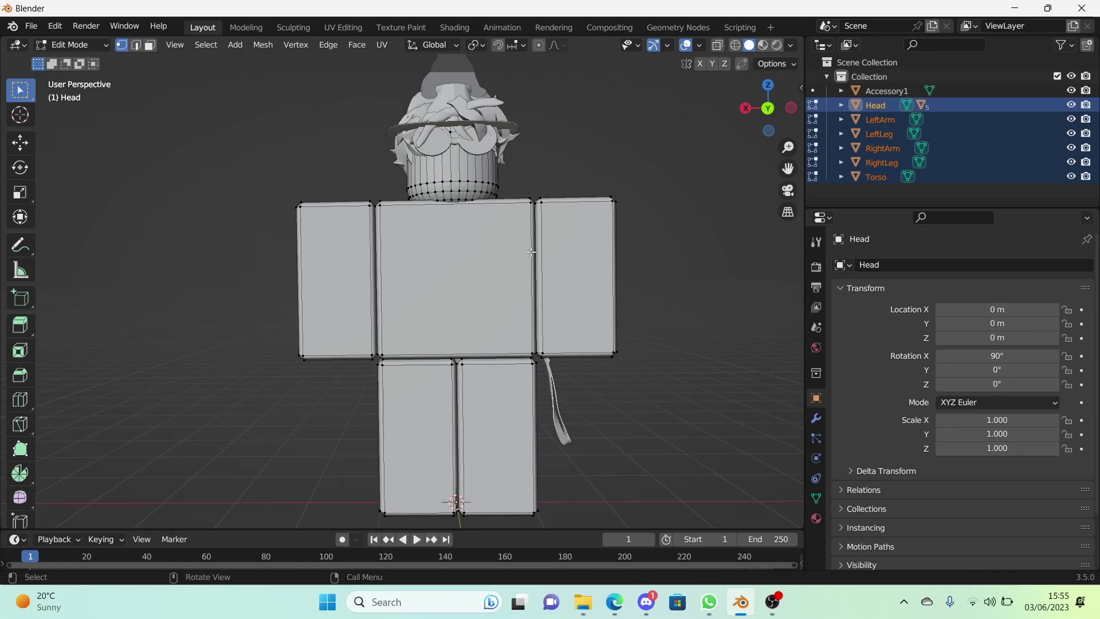
Step: Look up the Tris to Quads and Merge commands in the operator search
{"action": "key", "text": "F3"}
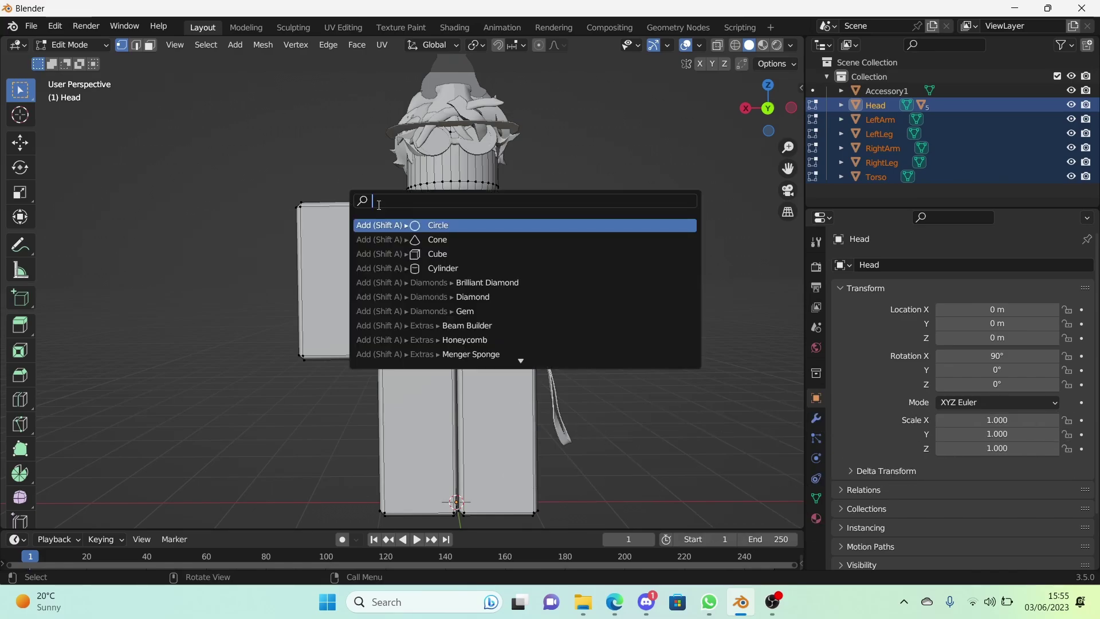
{"action": "type", "text": "tris to"}
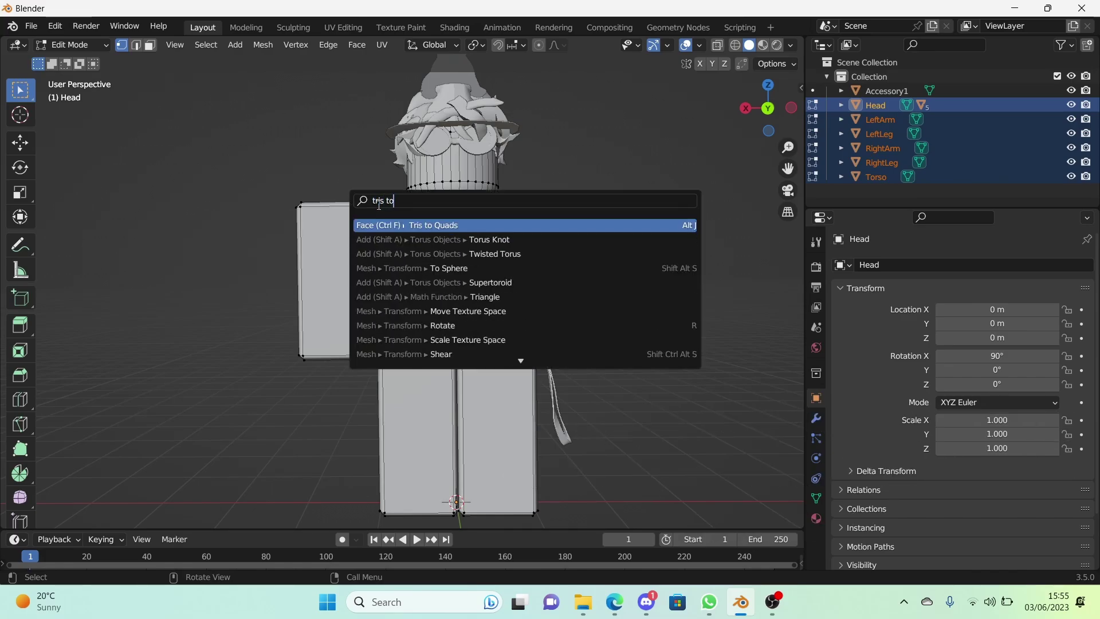
{"action": "key", "text": "BackSpace"}
{"action": "key", "text": "BackSpace"}
{"action": "key", "text": "BackSpace"}
{"action": "key", "text": "BackSpace"}
{"action": "key", "text": "BackSpace"}
{"action": "key", "text": "BackSpace"}
{"action": "key", "text": "BackSpace"}
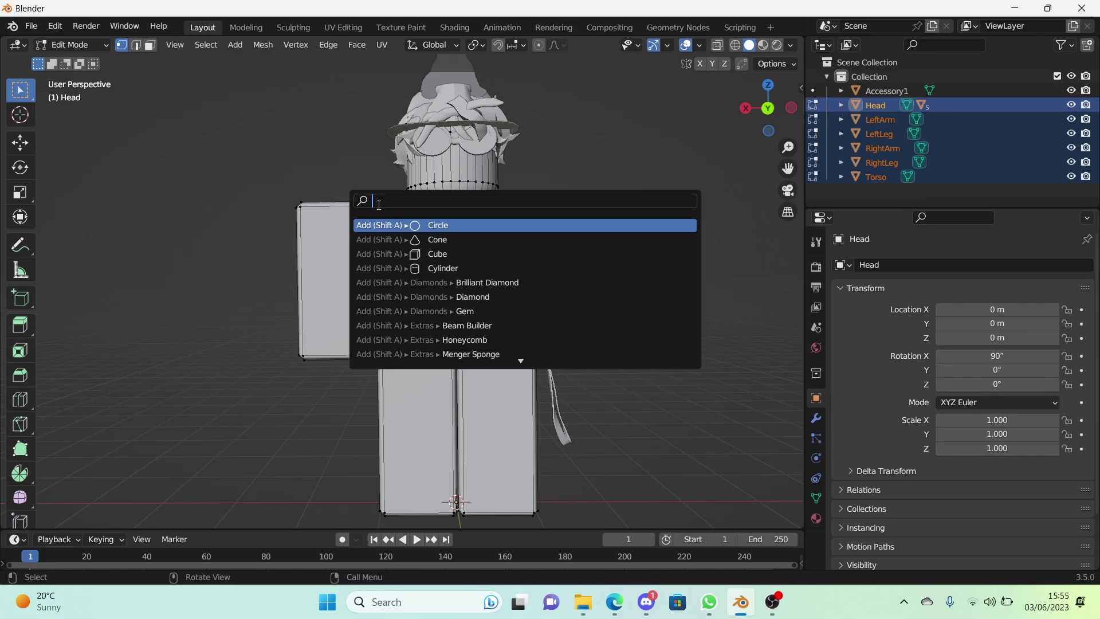
{"action": "type", "text": "merge"}
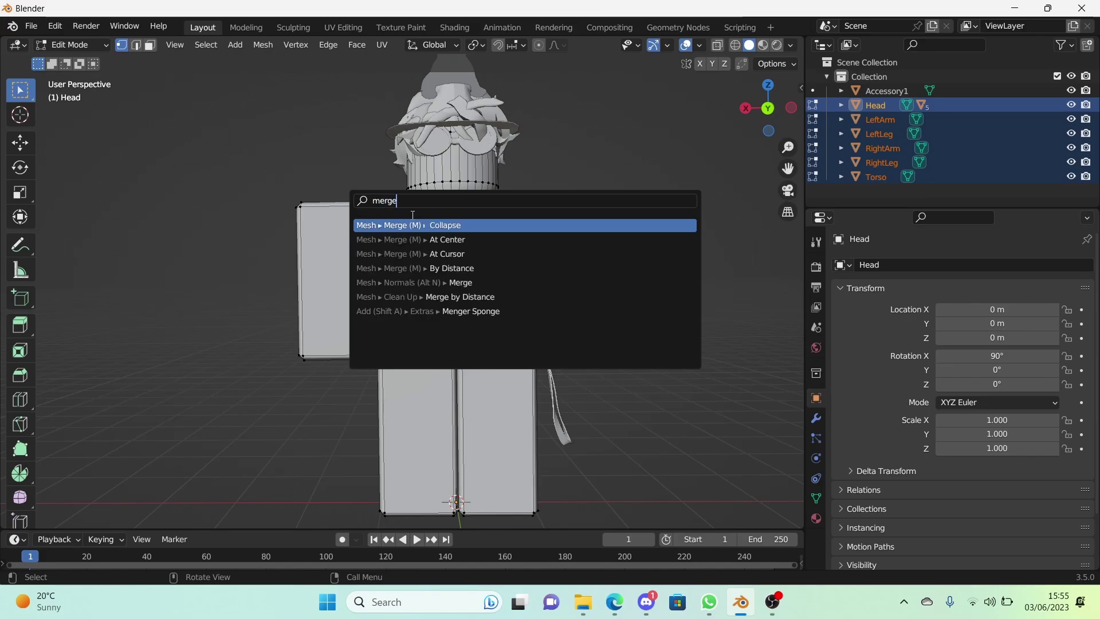
{"action": "key", "text": "Return"}
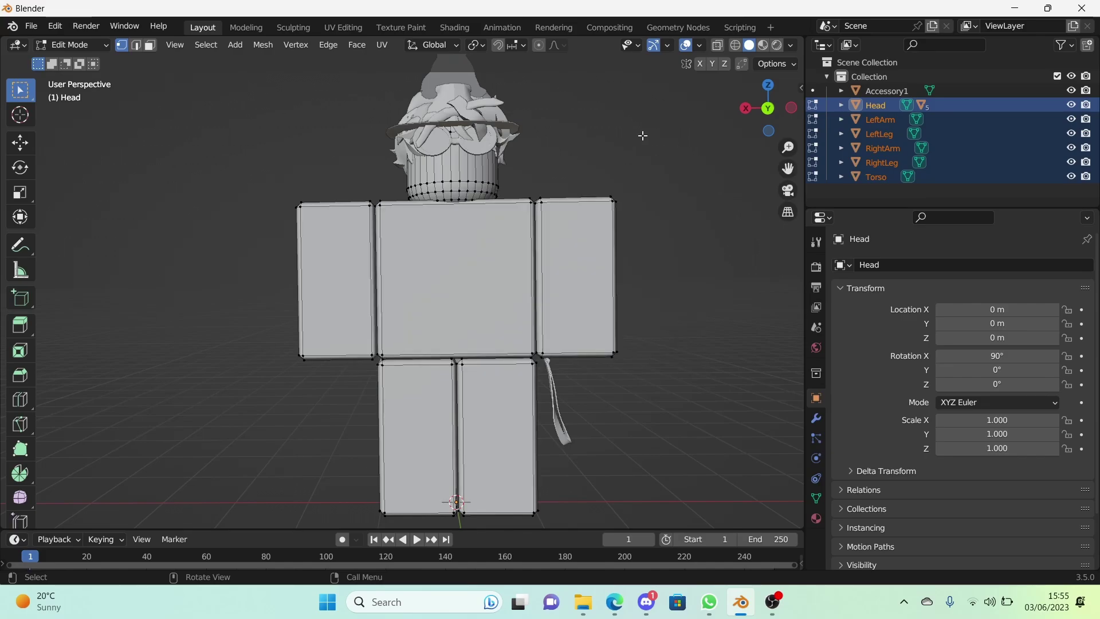
Step: In back orthographic view, use Loop Cut to add horizontal edge loops to the Head and three evenly spaced ones to the Torso
{"action": "middle_click_drag", "start_coordinate": [644, 136], "coordinate": [325, 392]}
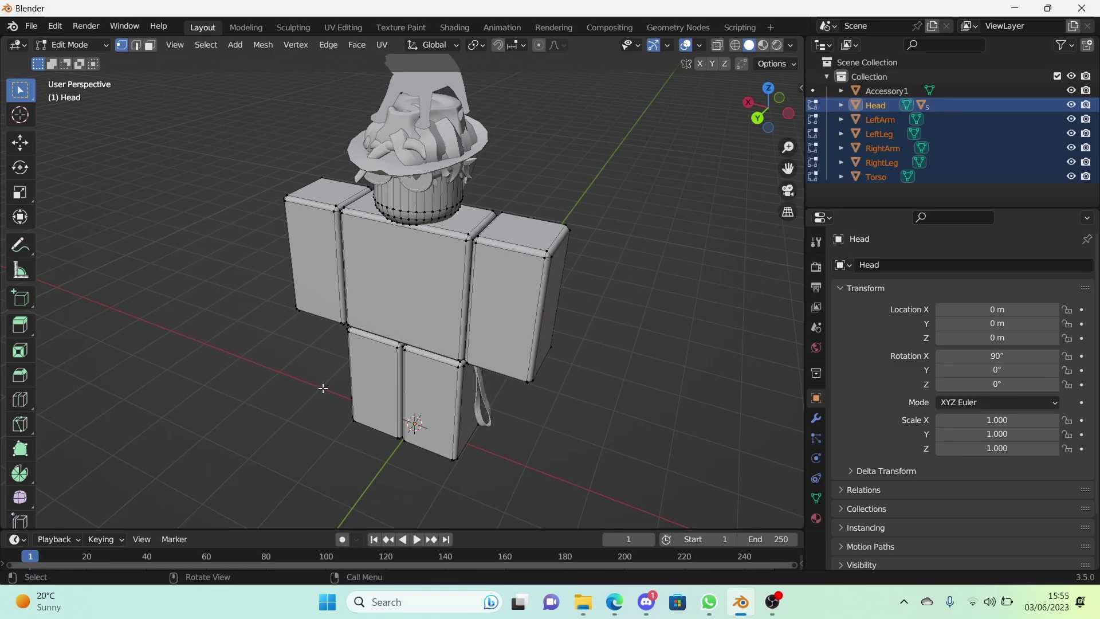
{"action": "left_click", "coordinate": [758, 118]}
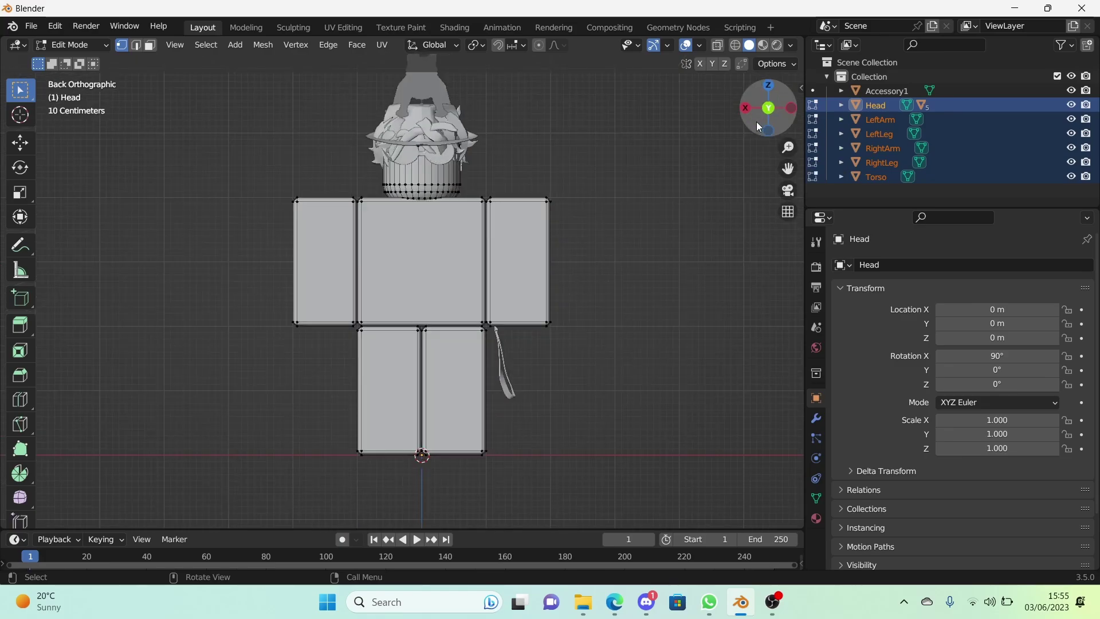
{"action": "scroll", "coordinate": [544, 276], "scroll_direction": "up", "scroll_amount": 4}
{"action": "scroll", "coordinate": [544, 276], "scroll_direction": "up", "scroll_amount": 1}
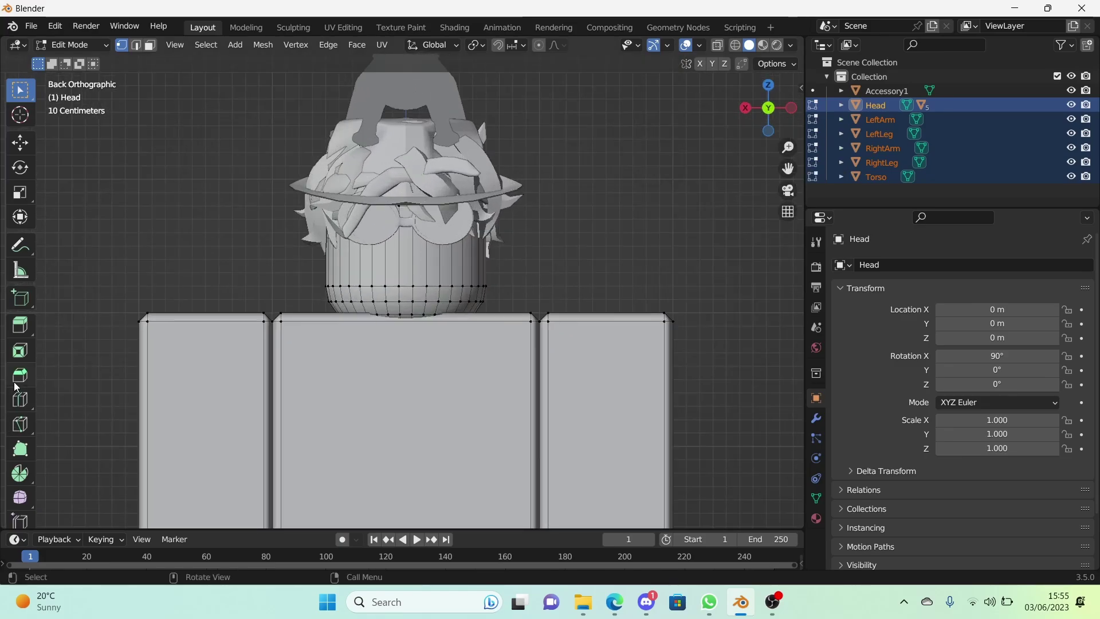
{"action": "scroll", "coordinate": [16, 396], "scroll_direction": "down", "scroll_amount": 2}
{"action": "scroll", "coordinate": [13, 347], "scroll_direction": "down", "scroll_amount": 2}
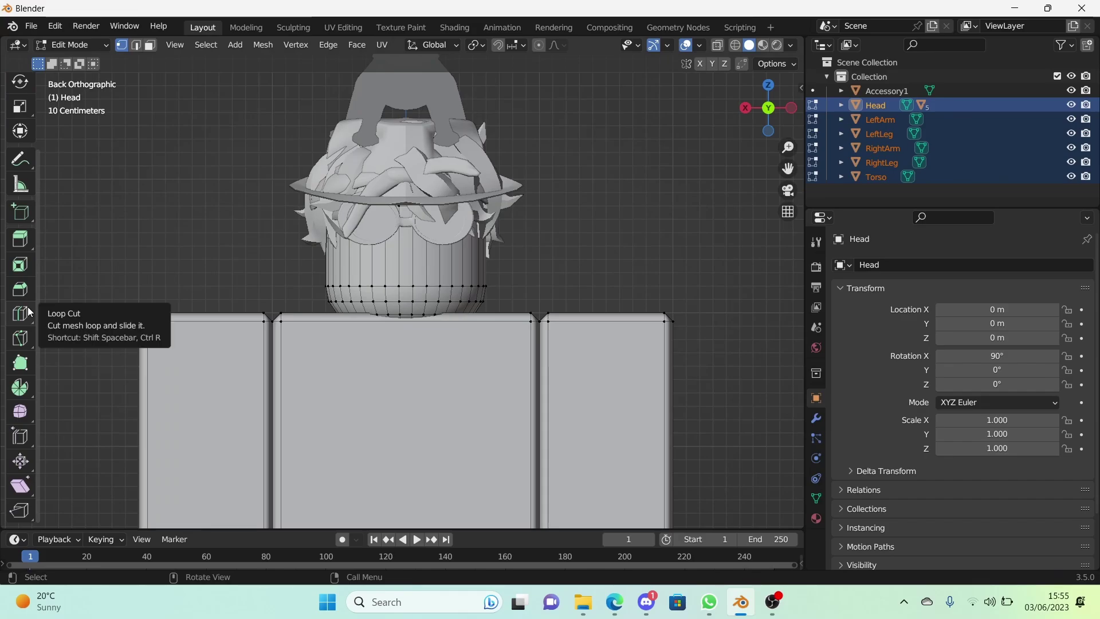
{"action": "left_click", "coordinate": [28, 312]}
{"action": "left_click", "coordinate": [403, 264]}
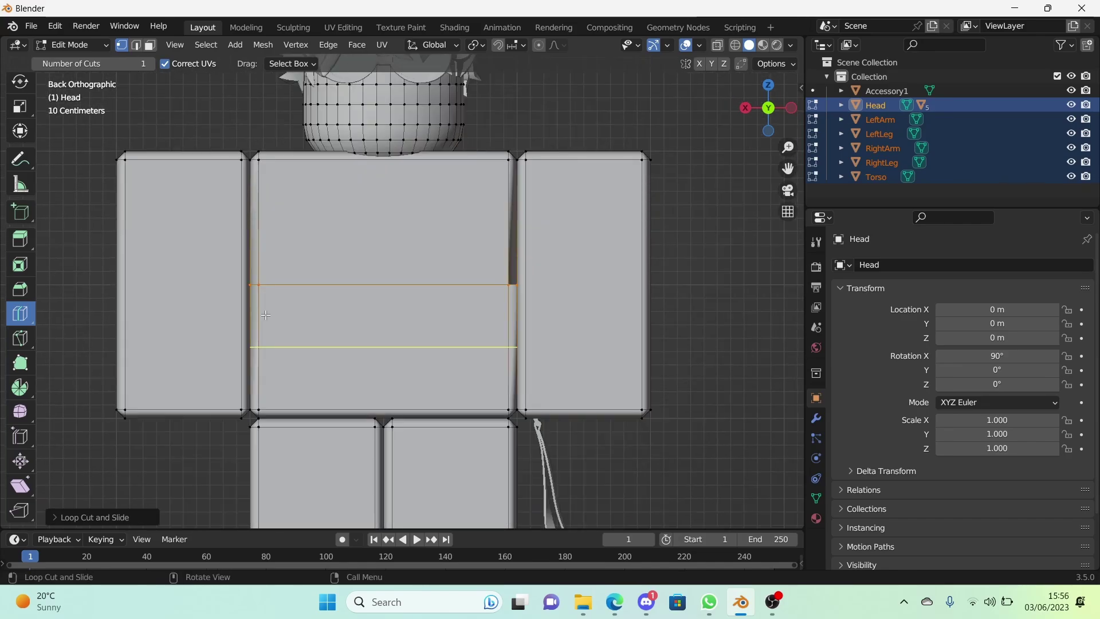
{"action": "left_click", "coordinate": [267, 314]}
{"action": "left_click", "coordinate": [263, 255]}
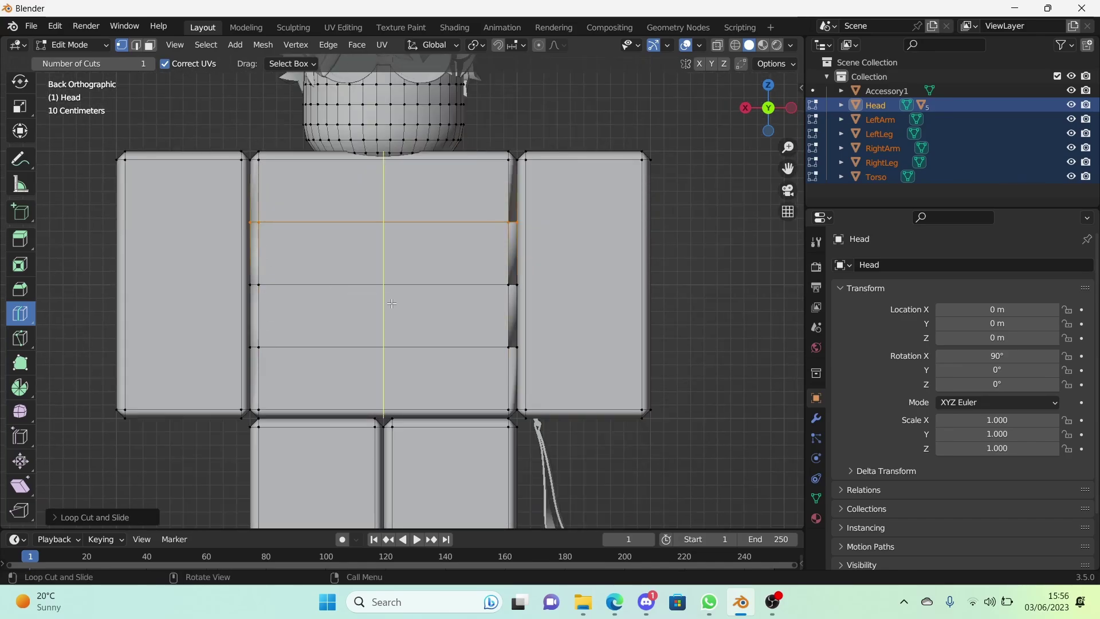
Step: Cut three evenly spaced horizontal edge loops into LeftArm and three into LeftLeg
{"action": "left_click", "coordinate": [574, 327]}
{"action": "left_click", "coordinate": [539, 319]}
{"action": "left_click", "coordinate": [524, 254]}
{"action": "middle_click_drag", "start_coordinate": [306, 336], "coordinate": [306, 310], "text": "shift"}
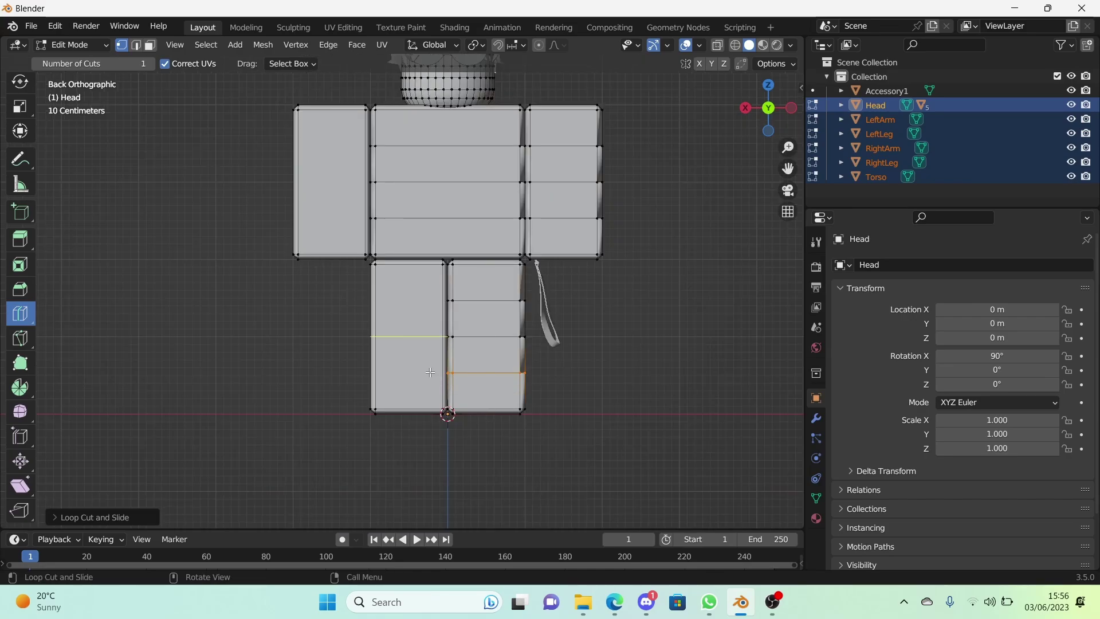
Step: Cut three evenly spaced horizontal edge loops into RightLeg and RightArm, and return to Object Mode with nothing selected
{"action": "left_click", "coordinate": [430, 372]}
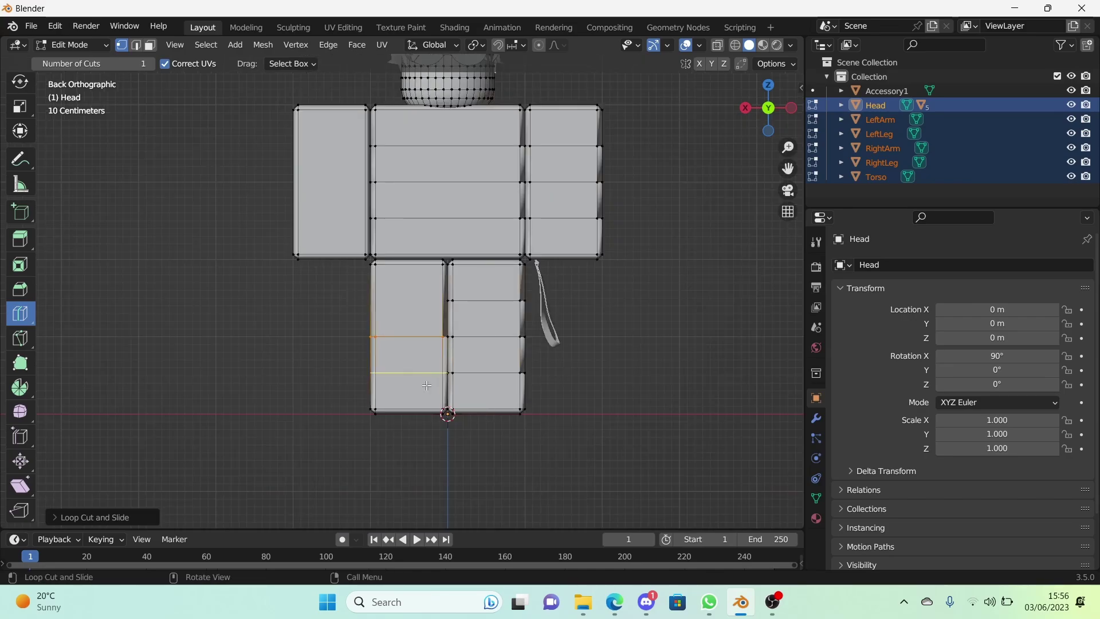
{"action": "left_click", "coordinate": [412, 337]}
{"action": "left_click", "coordinate": [411, 301]}
{"action": "left_click", "coordinate": [294, 195]}
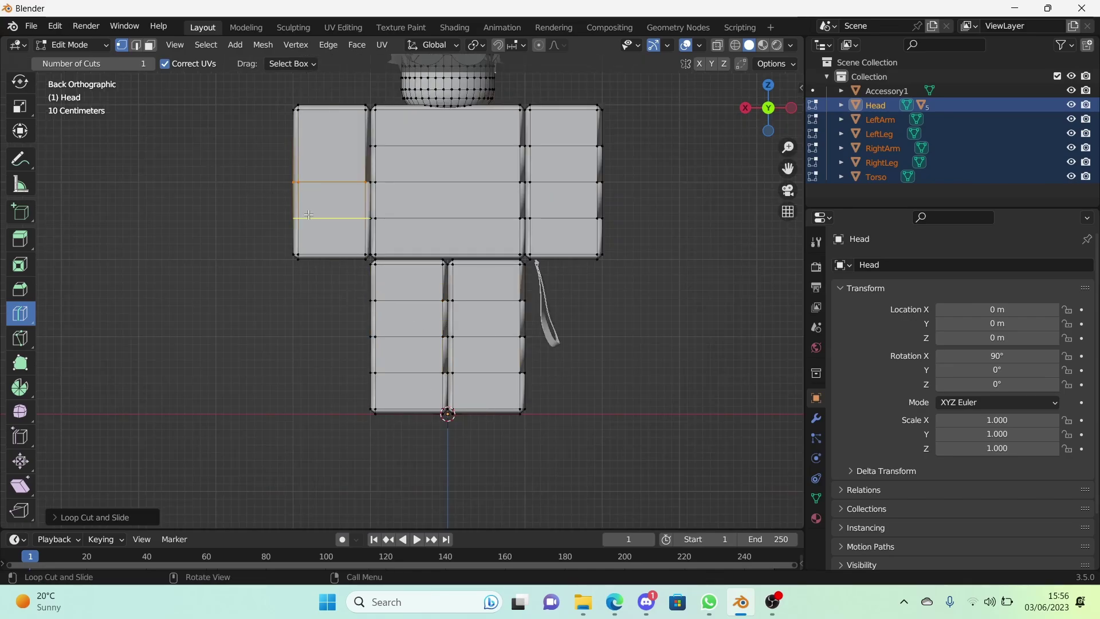
{"action": "left_click", "coordinate": [293, 223]}
{"action": "left_click", "coordinate": [291, 144]}
{"action": "mouse_move", "coordinate": [304, 229]}
{"action": "middle_mouse_down"}
{"action": "mouse_move", "coordinate": [330, 239]}
{"action": "mouse_move", "coordinate": [315, 226]}
{"action": "middle_mouse_up"}
{"action": "scroll", "coordinate": [329, 239], "scroll_direction": "down", "scroll_amount": 3}
{"action": "key", "text": "Tab"}
{"action": "left_click", "coordinate": [577, 301]}
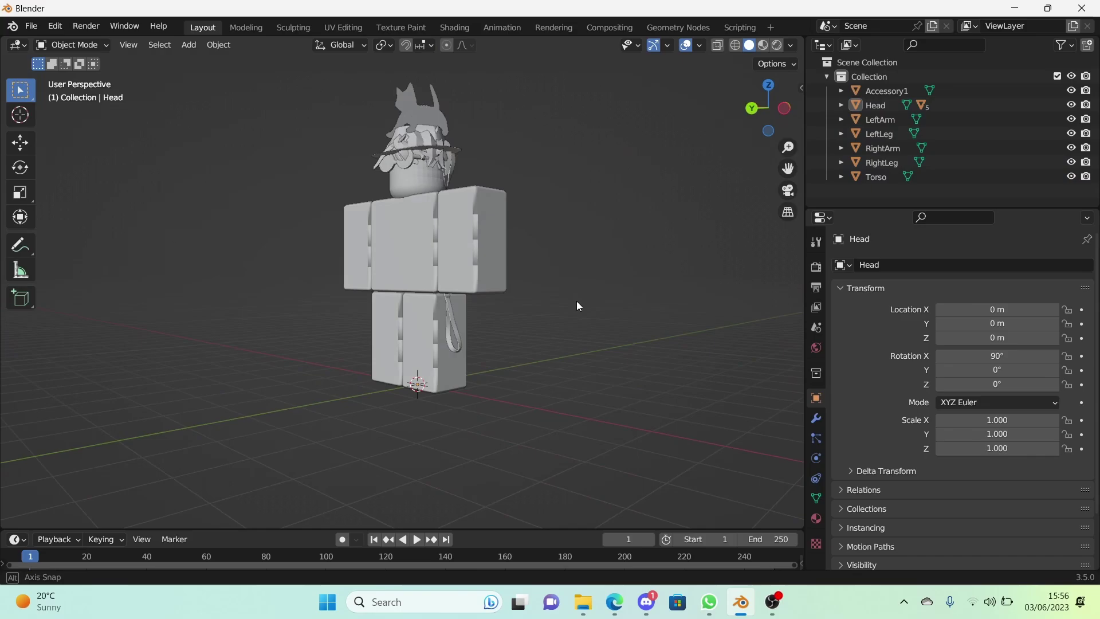
Step: Select LeftArm and turn off Auto Smooth in its mesh normals settings
{"action": "scroll", "coordinate": [483, 287], "scroll_direction": "up", "scroll_amount": 5}
{"action": "left_click", "coordinate": [543, 236]}
{"action": "middle_click_drag", "start_coordinate": [543, 236], "coordinate": [509, 401], "text": "shift"}
{"action": "left_click", "coordinate": [569, 349]}
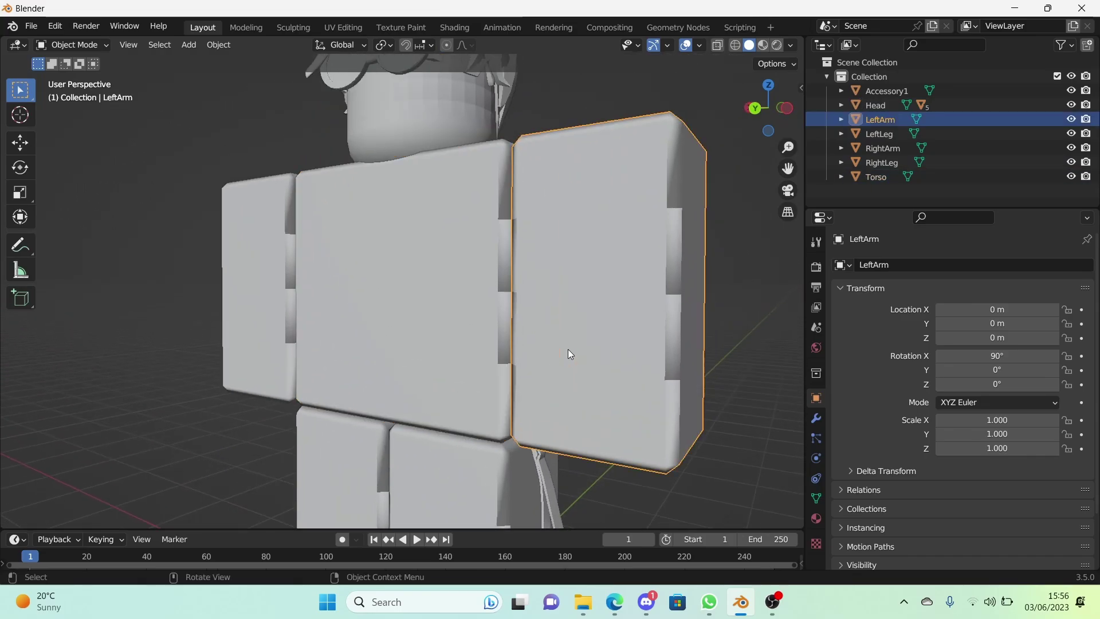
{"action": "middle_click_drag", "start_coordinate": [569, 349], "coordinate": [649, 318]}
{"action": "scroll", "coordinate": [567, 346], "scroll_direction": "down", "scroll_amount": 2}
{"action": "scroll", "coordinate": [589, 314], "scroll_direction": "up", "scroll_amount": 1}
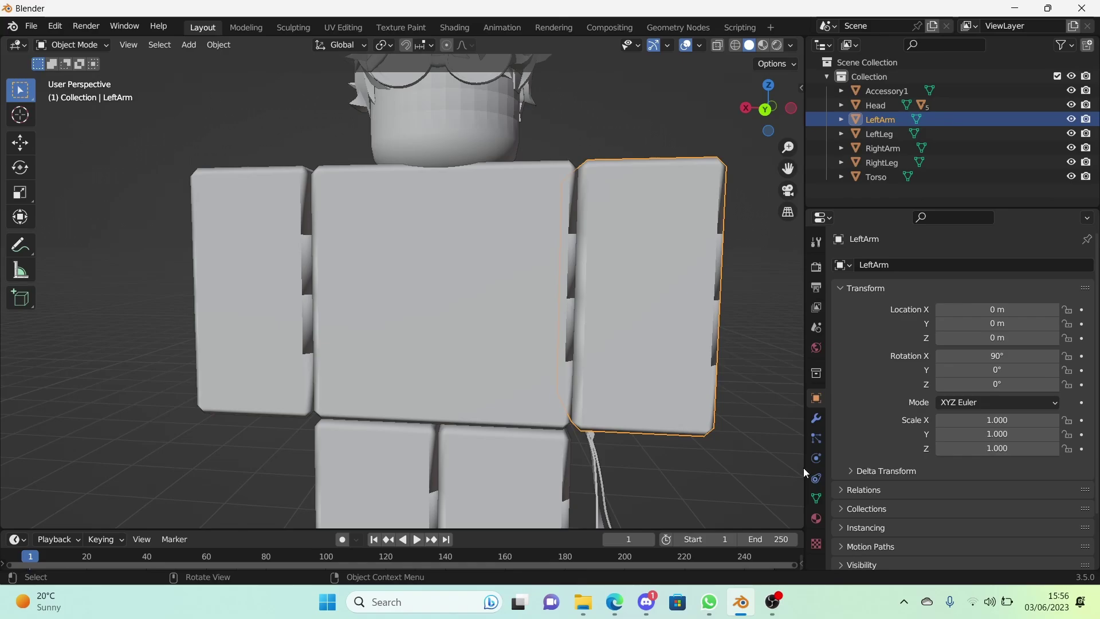
{"action": "left_click", "coordinate": [817, 498]}
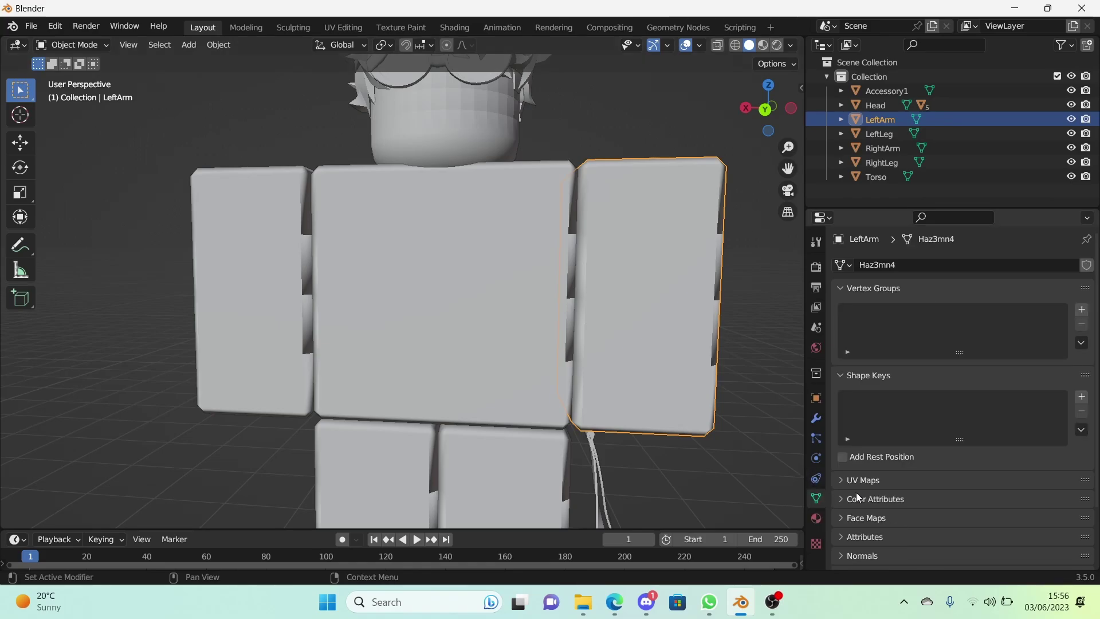
{"action": "scroll", "coordinate": [859, 493], "scroll_direction": "down", "scroll_amount": 3}
{"action": "left_click", "coordinate": [909, 484]}
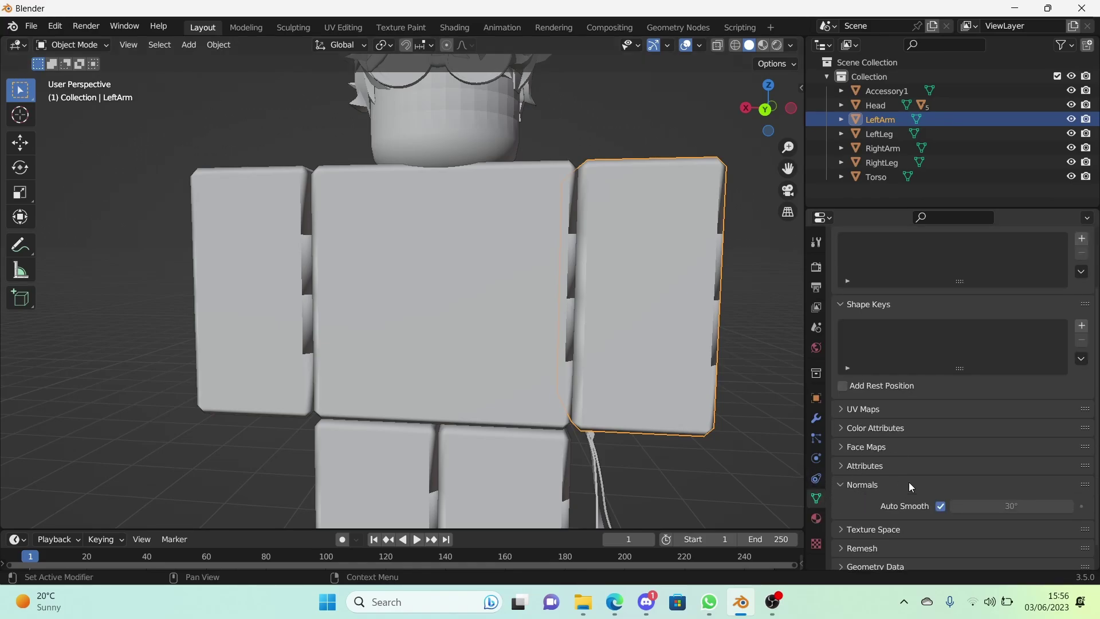
{"action": "left_click", "coordinate": [940, 506]}
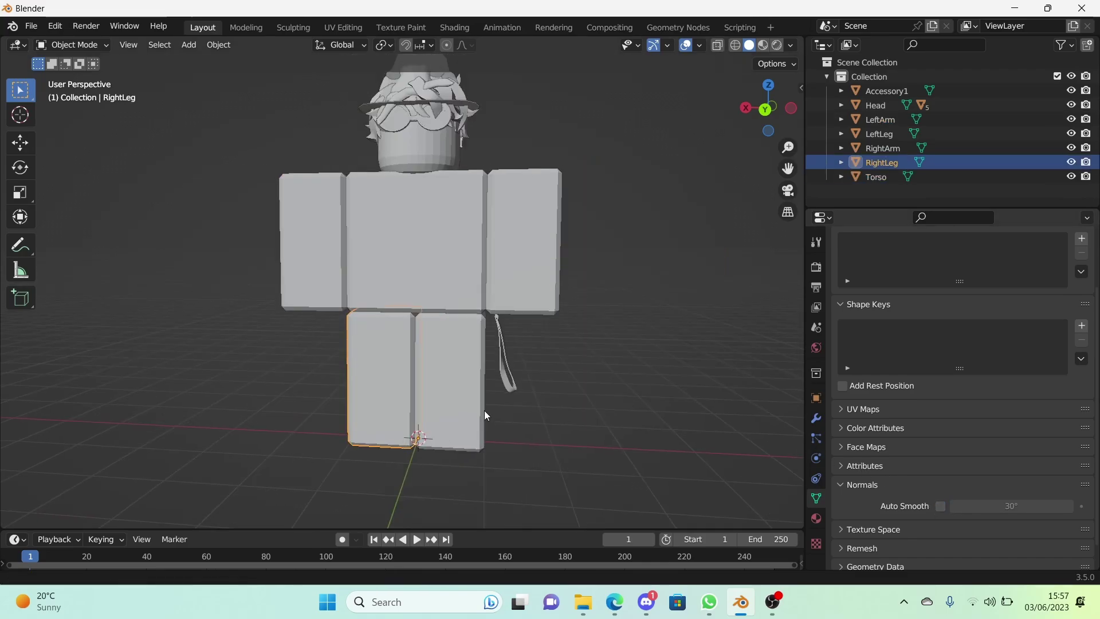
Step: Apply Shade Smooth to both arms, both legs, the Torso and the Head together, and clear the selection
{"action": "middle_click_drag", "start_coordinate": [484, 410], "coordinate": [538, 464], "text": "shift"}
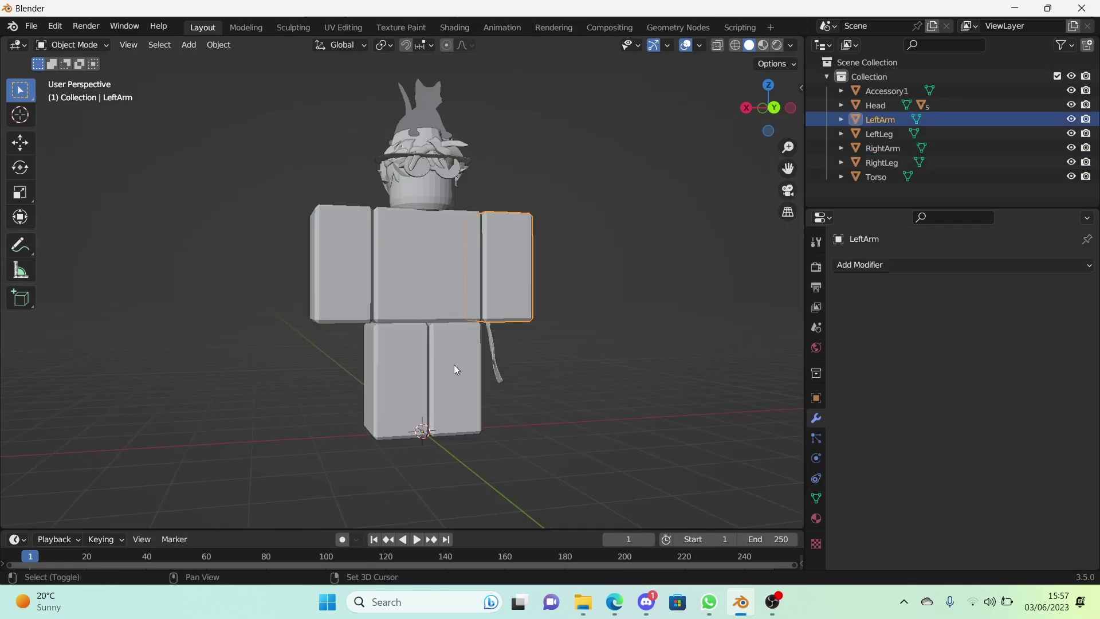
{"action": "left_click", "coordinate": [453, 365], "text": "shift"}
{"action": "left_click", "coordinate": [381, 355], "text": "shift"}
{"action": "left_click", "coordinate": [347, 291], "text": "shift"}
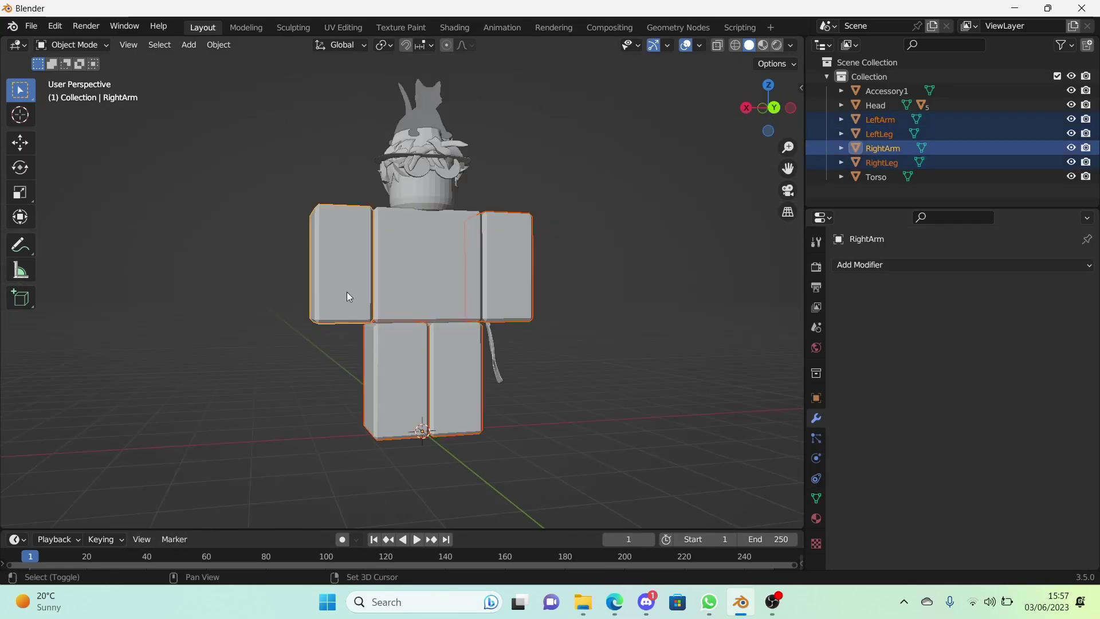
{"action": "left_click", "coordinate": [397, 288], "text": "shift"}
{"action": "left_click", "coordinate": [422, 290], "text": "shift"}
{"action": "middle_click_drag", "start_coordinate": [422, 285], "coordinate": [435, 286]}
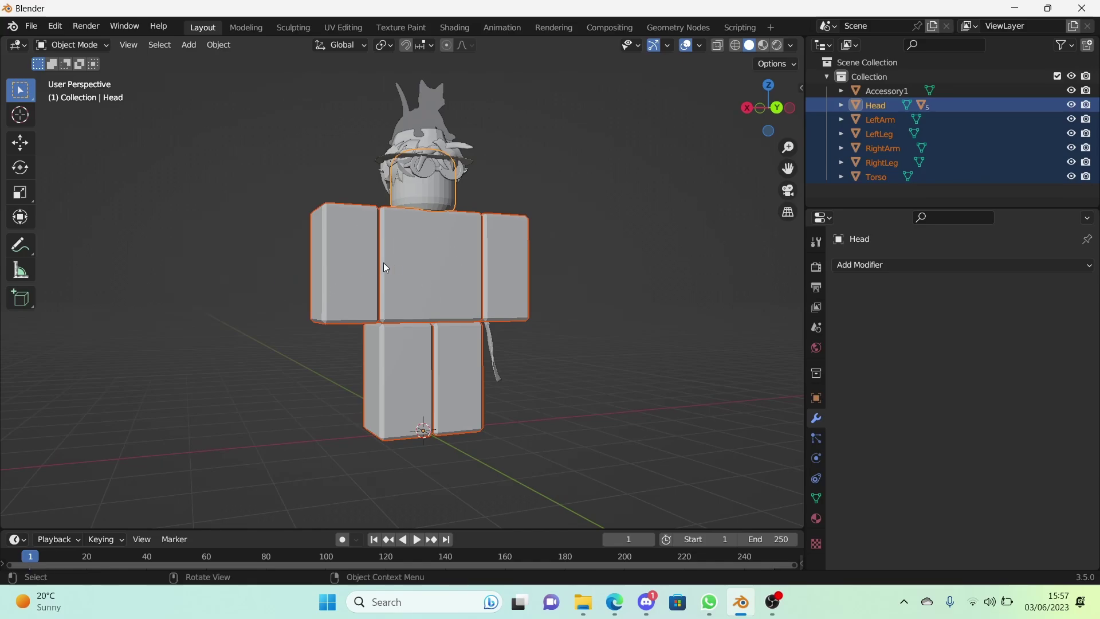
{"action": "right_click", "coordinate": [436, 241]}
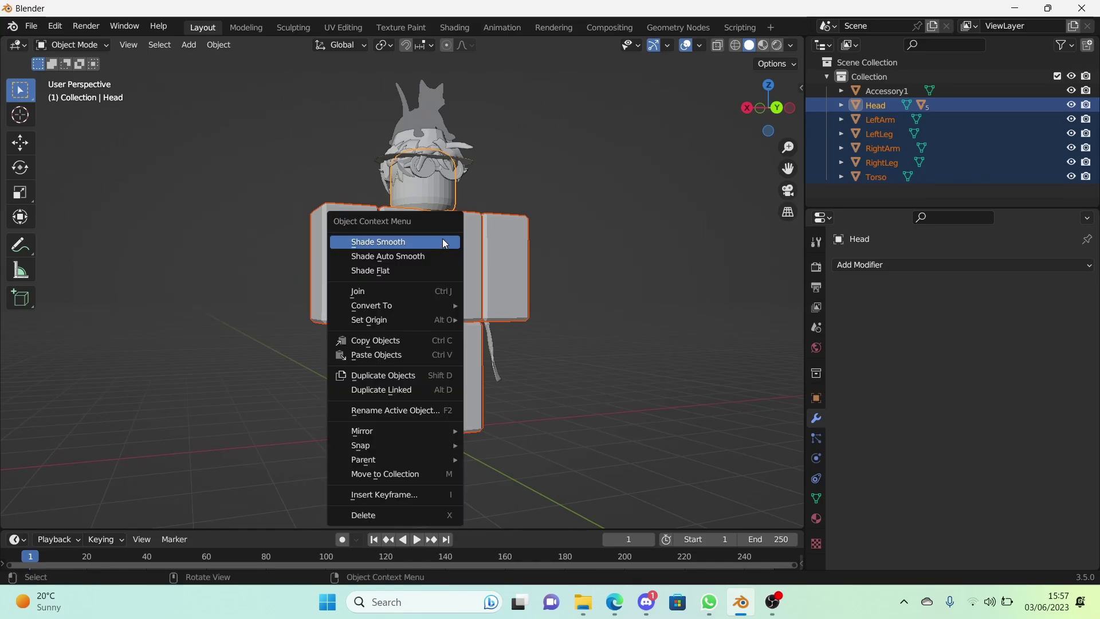
{"action": "left_click", "coordinate": [441, 239]}
{"action": "middle_click_drag", "start_coordinate": [549, 253], "coordinate": [529, 255]}
{"action": "left_click", "coordinate": [525, 256]}
{"action": "left_click", "coordinate": [627, 260]}
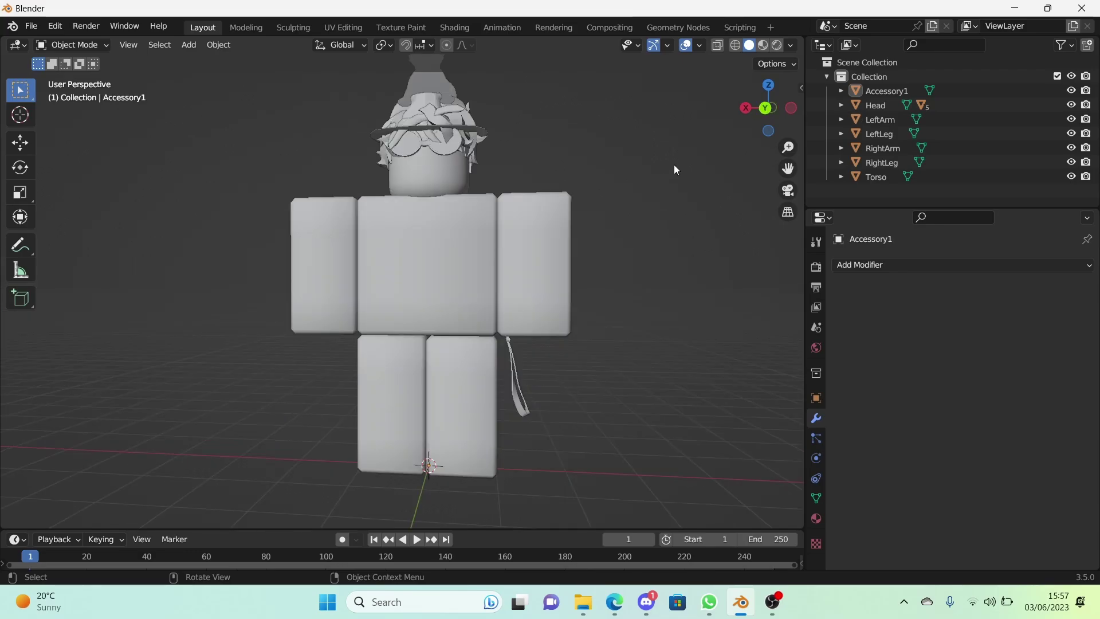
Step: Switch the viewport to Material Preview shading and select the Torso
{"action": "left_click", "coordinate": [763, 45]}
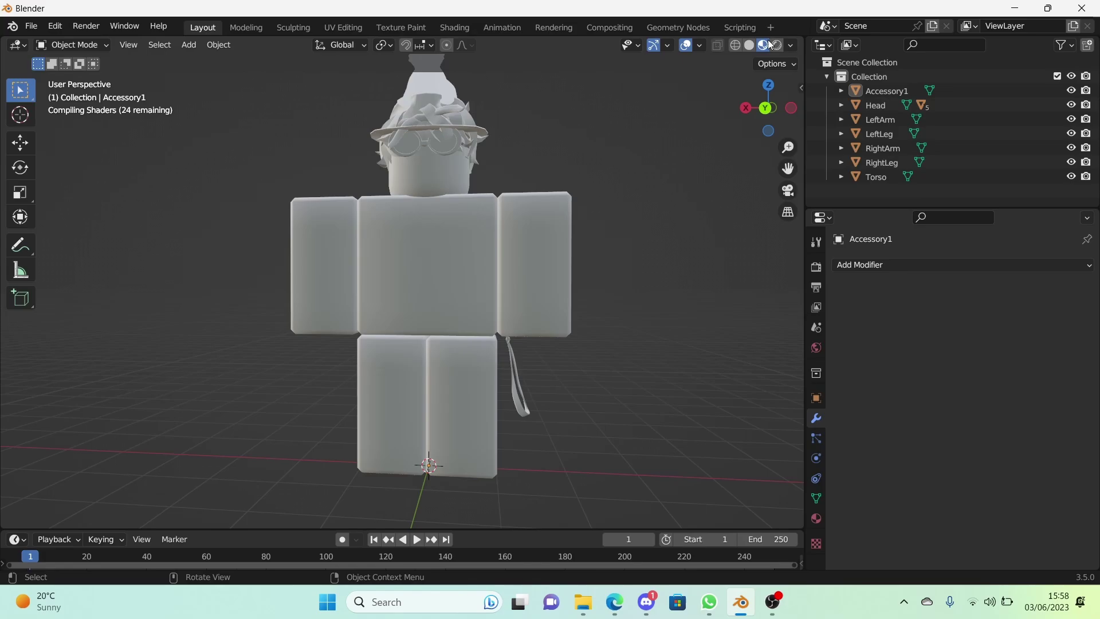
{"action": "mouse_move", "coordinate": [580, 135]}
{"action": "middle_mouse_down"}
{"action": "mouse_move", "coordinate": [530, 188]}
{"action": "mouse_move", "coordinate": [387, 185]}
{"action": "mouse_move", "coordinate": [387, 261]}
{"action": "mouse_move", "coordinate": [493, 239]}
{"action": "mouse_move", "coordinate": [611, 190]}
{"action": "mouse_move", "coordinate": [693, 140]}
{"action": "mouse_move", "coordinate": [726, 149]}
{"action": "mouse_move", "coordinate": [598, 273]}
{"action": "middle_mouse_up"}
{"action": "left_click", "coordinate": [596, 275]}
{"action": "scroll", "coordinate": [596, 275], "scroll_direction": "up", "scroll_amount": 2}
Step: Set the render engine to Cycles with GPU Compute as the device
{"action": "left_click", "coordinate": [814, 272]}
{"action": "left_click", "coordinate": [972, 264]}
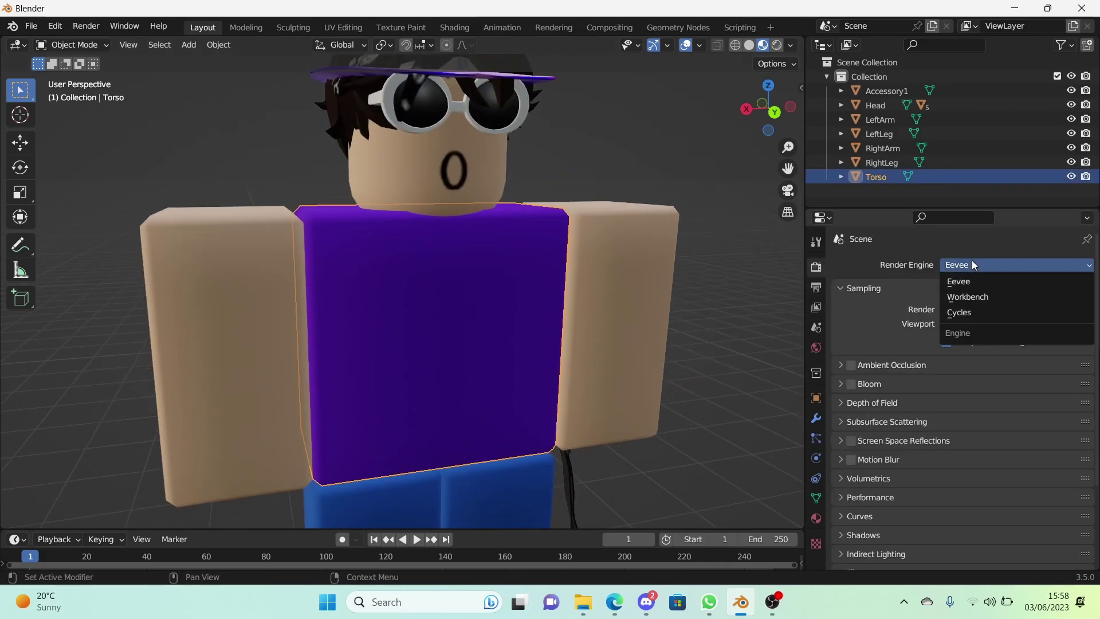
{"action": "left_click", "coordinate": [967, 319]}
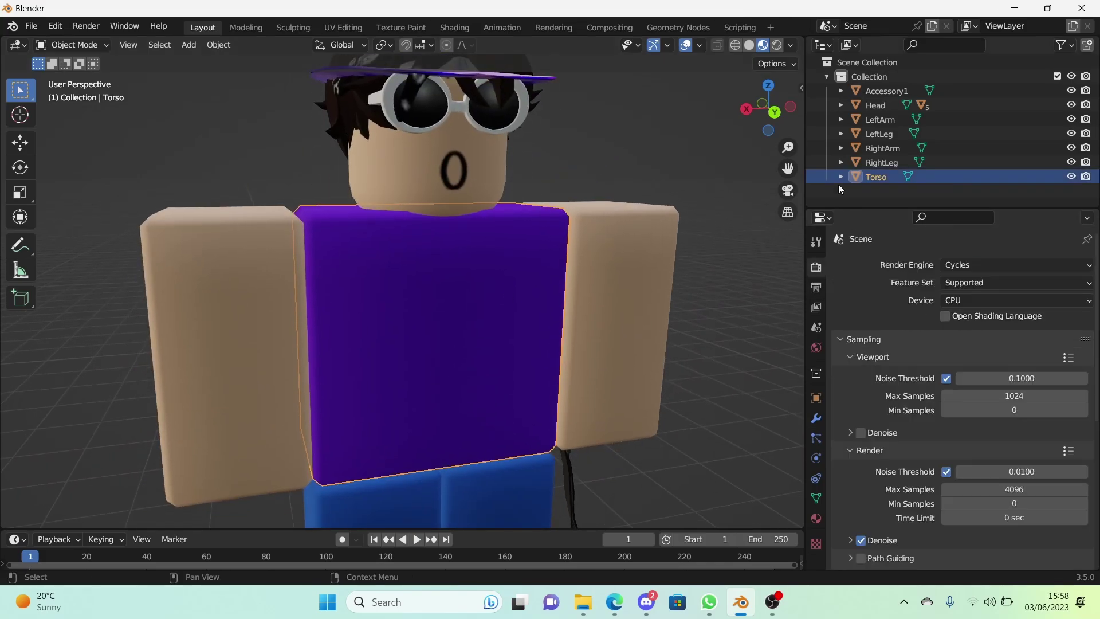
{"action": "left_click", "coordinate": [982, 303]}
{"action": "left_click", "coordinate": [979, 333]}
Step: Check the character in Rendered viewport shading and return to Material Preview
{"action": "key", "text": "z"}
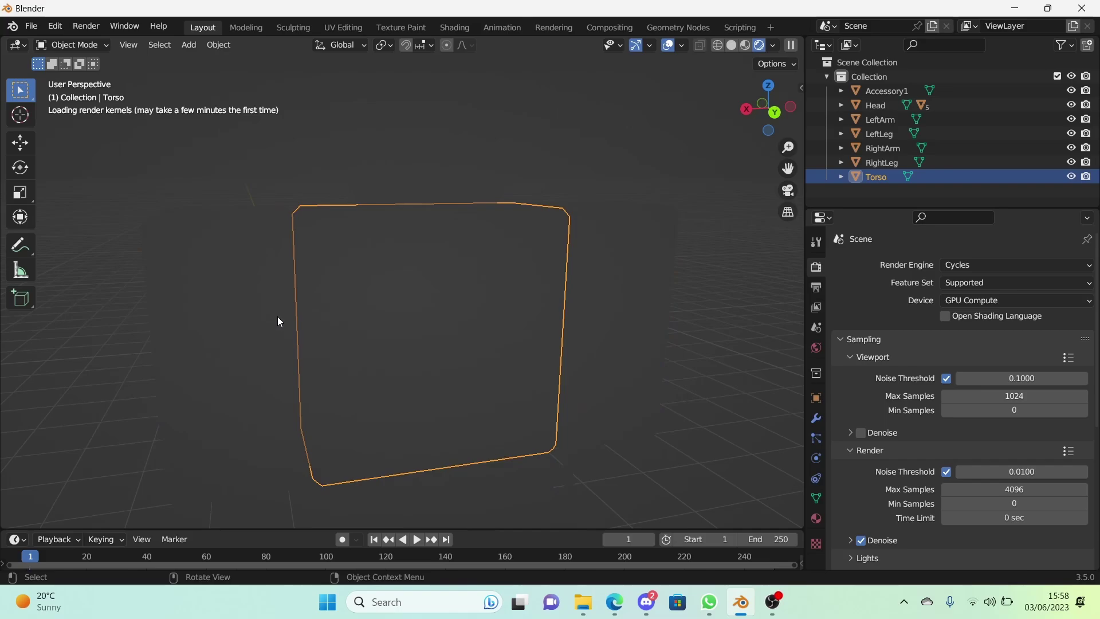
{"action": "scroll", "coordinate": [391, 348], "scroll_direction": "down", "scroll_amount": 2}
{"action": "left_click", "coordinate": [682, 258]}
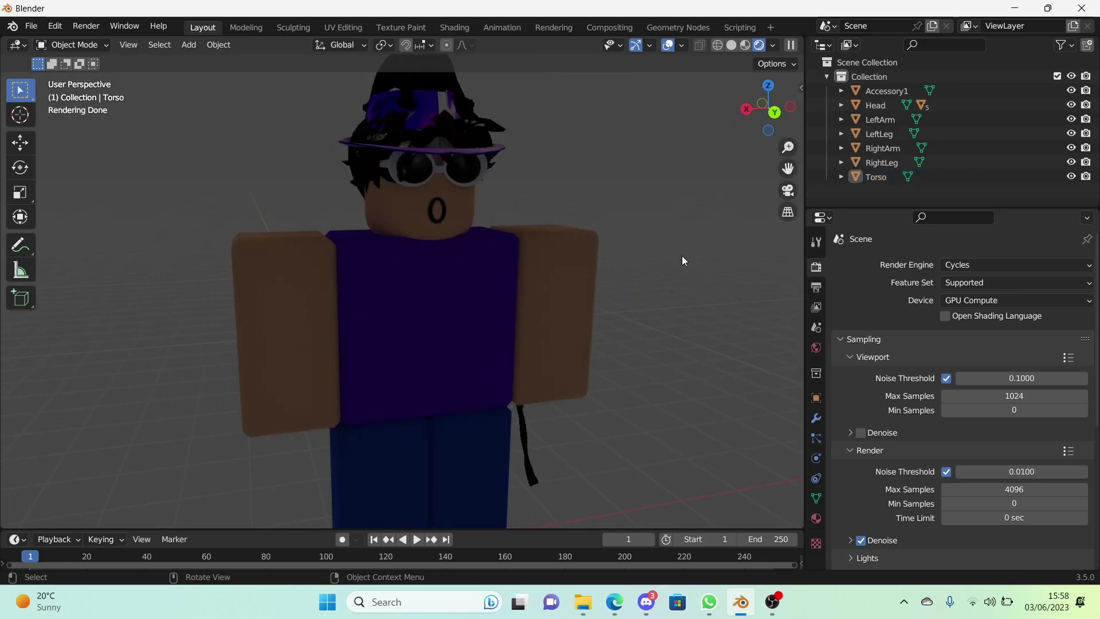
{"action": "left_click", "coordinate": [744, 45]}
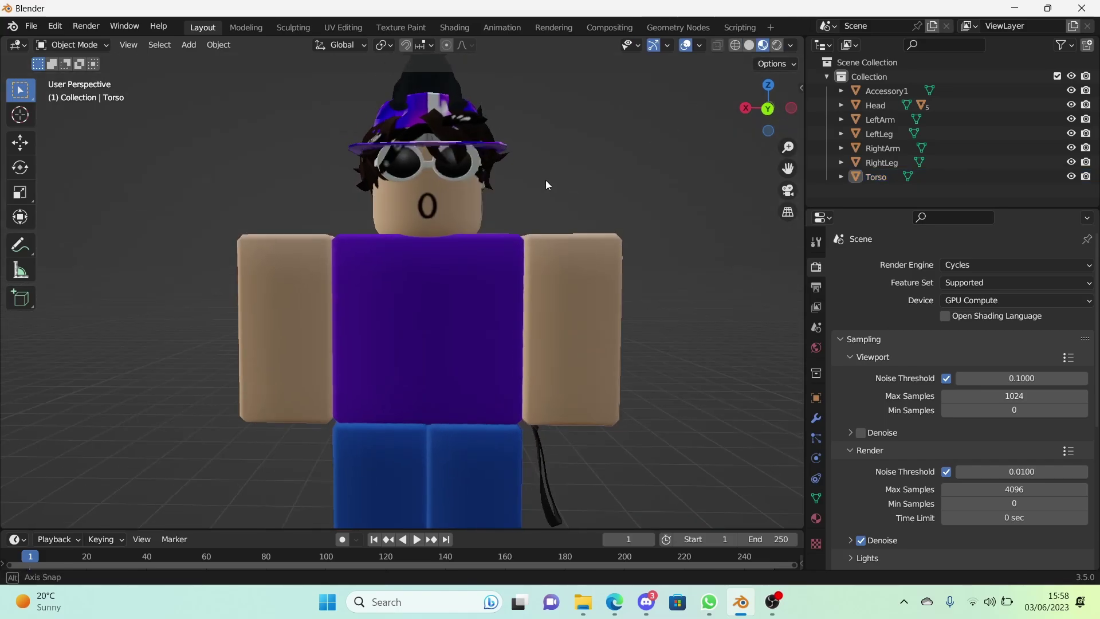
{"action": "mouse_move", "coordinate": [546, 180]}
{"action": "middle_mouse_down"}
{"action": "mouse_move", "coordinate": [630, 241]}
{"action": "mouse_move", "coordinate": [551, 183]}
{"action": "middle_mouse_up"}
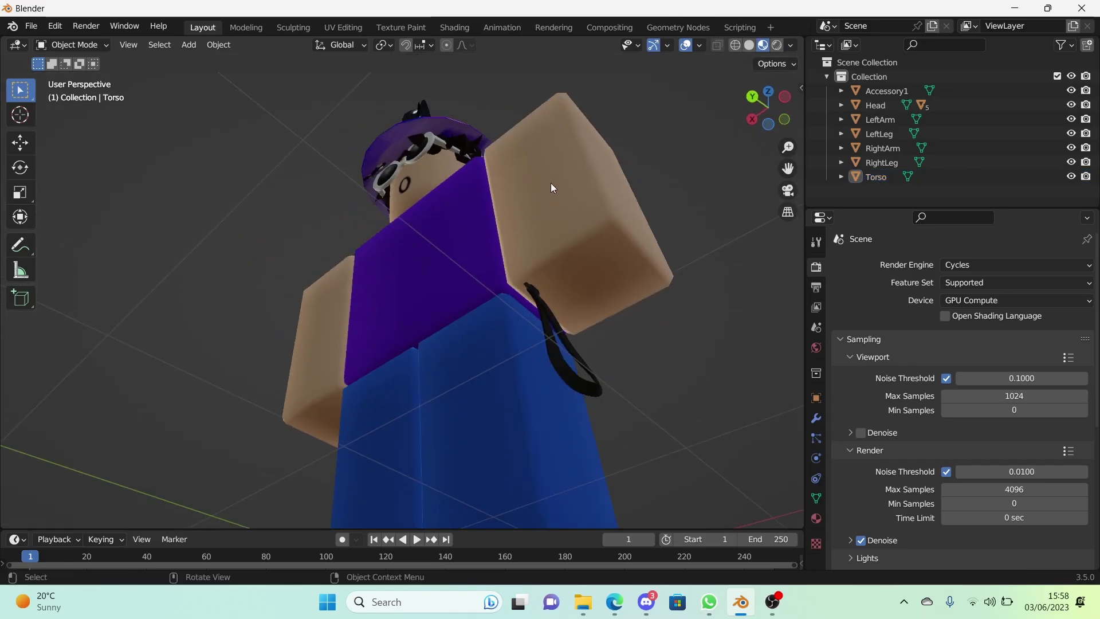
Step: Set the Blend Mode of LeftLeg's material Handle3Mtl to Opaque, and leave nothing selected
{"action": "left_click", "coordinate": [490, 401]}
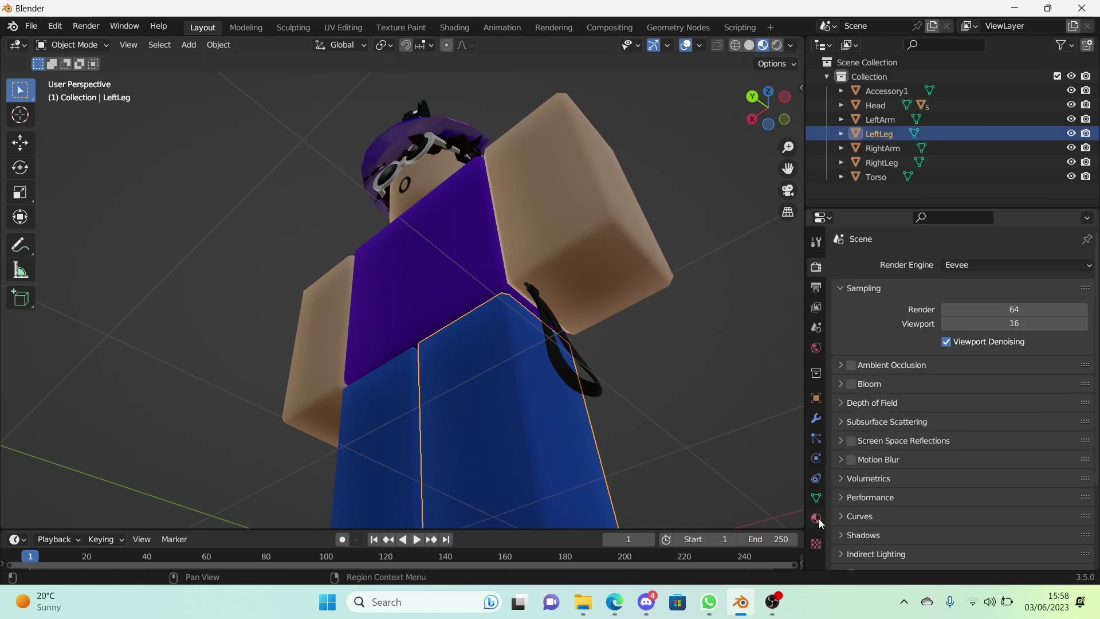
{"action": "left_click", "coordinate": [816, 519]}
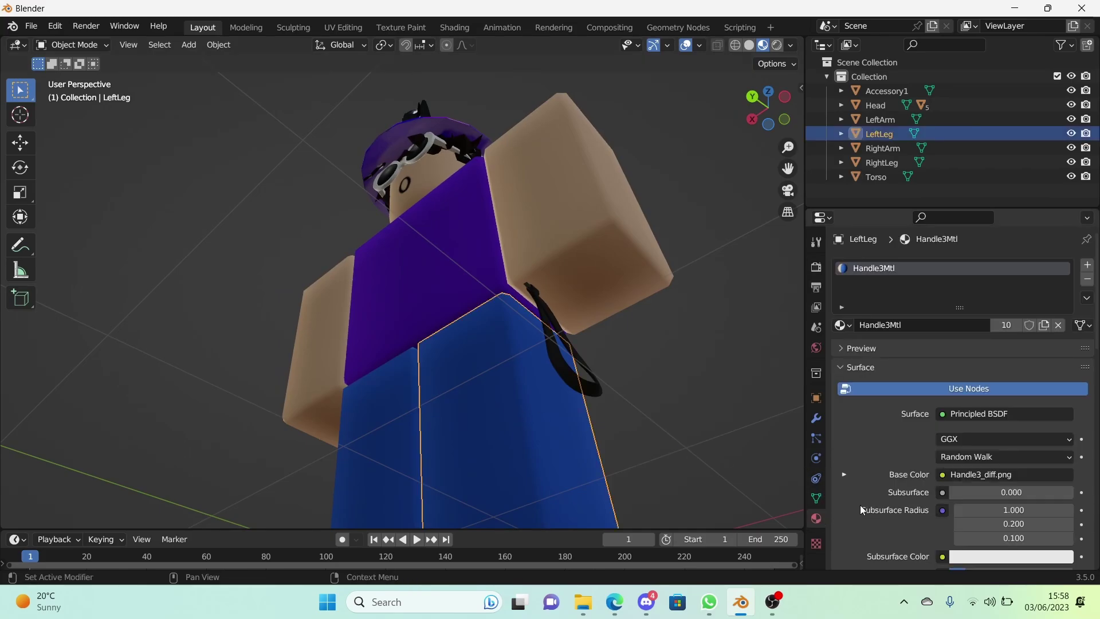
{"action": "scroll", "coordinate": [897, 494], "scroll_direction": "down", "scroll_amount": 12}
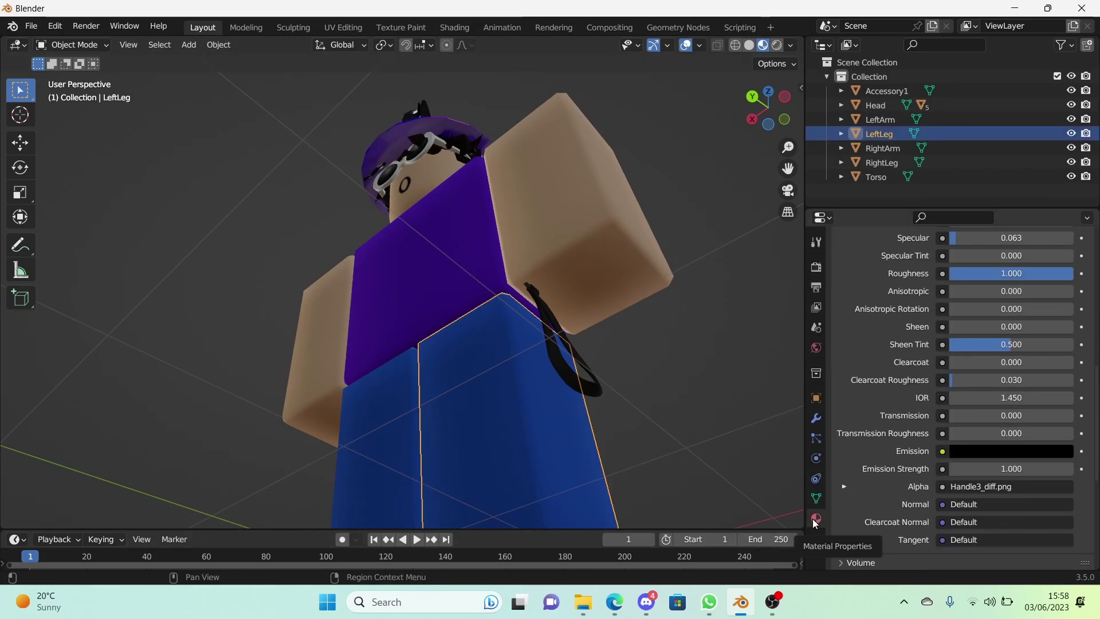
{"action": "scroll", "coordinate": [887, 496], "scroll_direction": "down", "scroll_amount": 10}
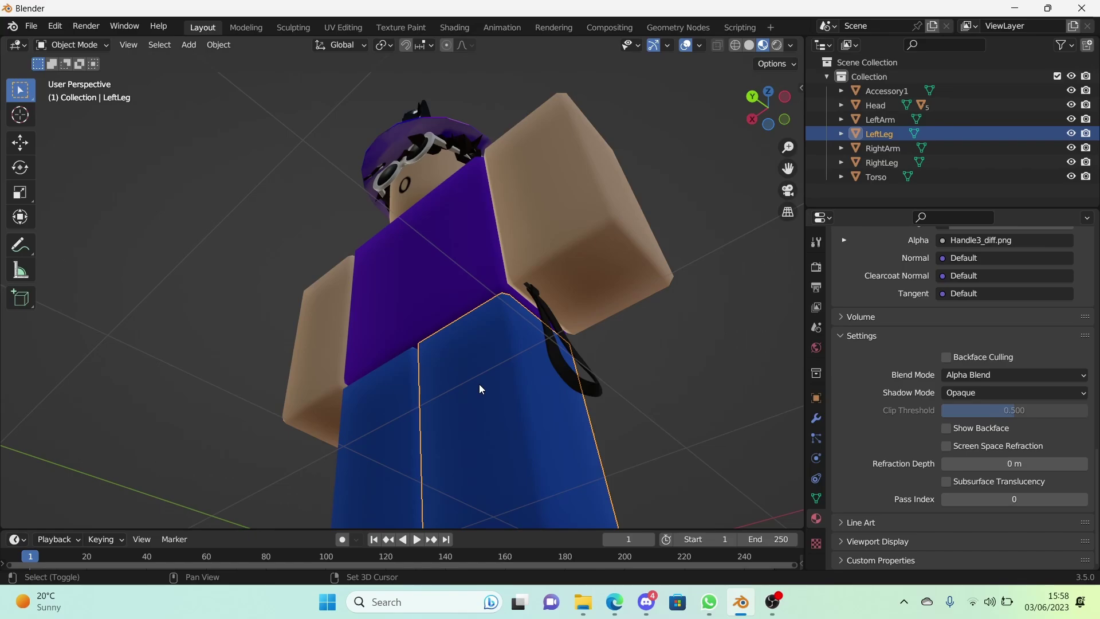
{"action": "scroll", "coordinate": [479, 385], "scroll_direction": "down", "scroll_amount": 3}
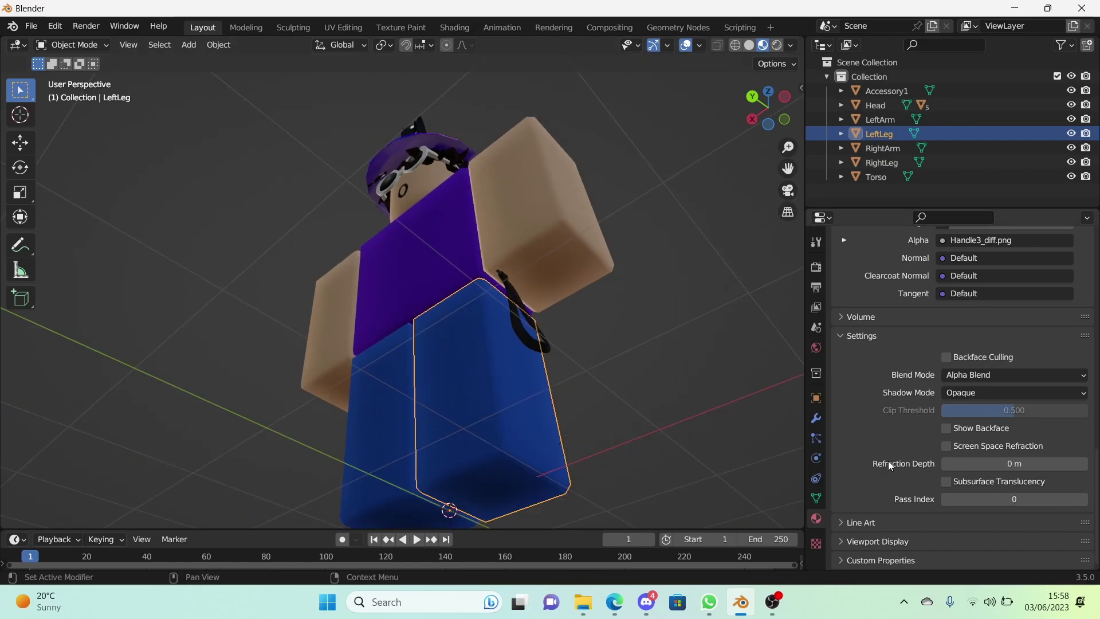
{"action": "left_click", "coordinate": [968, 375]}
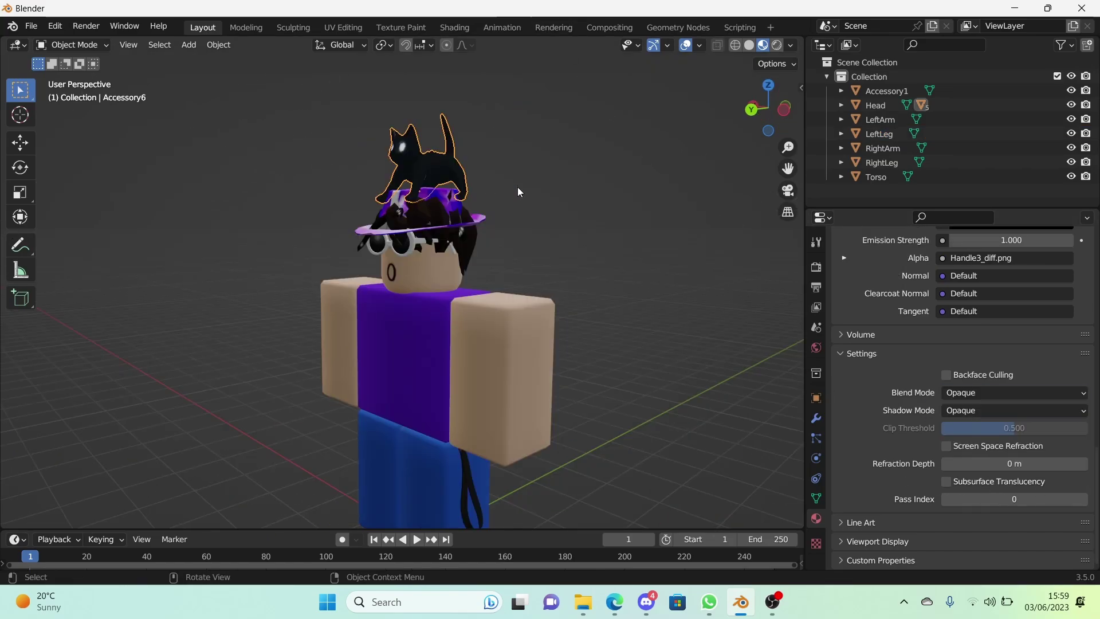
{"action": "left_click", "coordinate": [519, 192]}
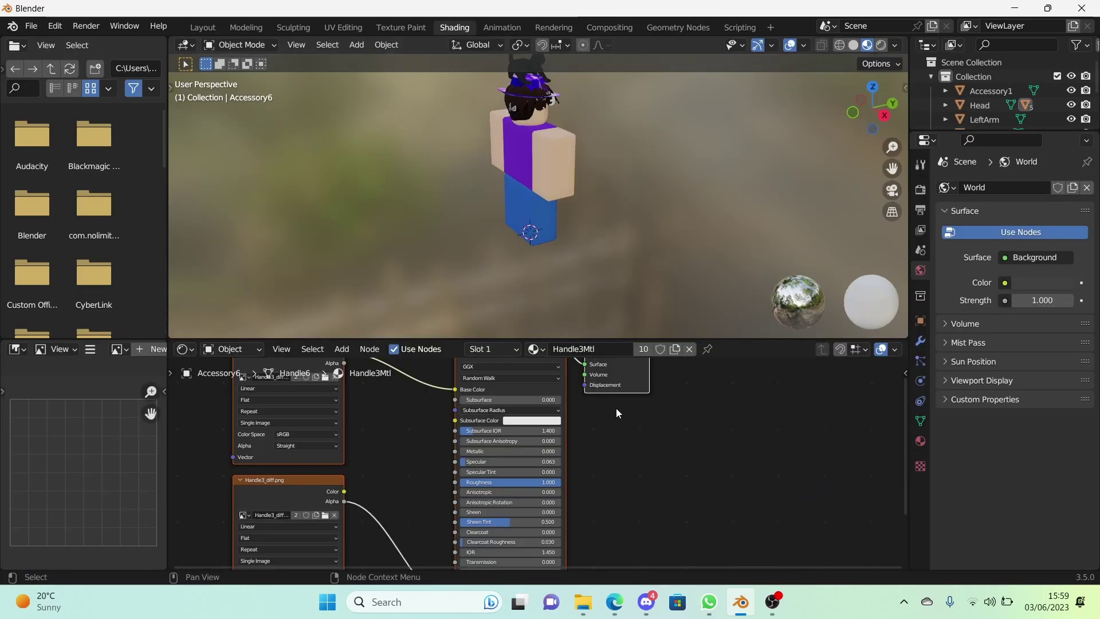
Step: Examine the character's textures and shading from several angles in the Shading workspace
{"action": "middle_click_drag", "start_coordinate": [566, 235], "coordinate": [479, 167]}
{"action": "middle_click_drag", "start_coordinate": [479, 166], "coordinate": [493, 317], "text": "shift"}
{"action": "scroll", "coordinate": [493, 317], "scroll_direction": "up", "scroll_amount": 4}
{"action": "middle_click_drag", "start_coordinate": [516, 255], "coordinate": [464, 29], "text": "shift"}
{"action": "scroll", "coordinate": [560, 277], "scroll_direction": "up", "scroll_amount": 3}
{"action": "middle_click_drag", "start_coordinate": [482, 86], "coordinate": [580, 208], "text": "shift"}
{"action": "scroll", "coordinate": [580, 209], "scroll_direction": "down", "scroll_amount": 3}
{"action": "scroll", "coordinate": [686, 246], "scroll_direction": "down", "scroll_amount": 2}
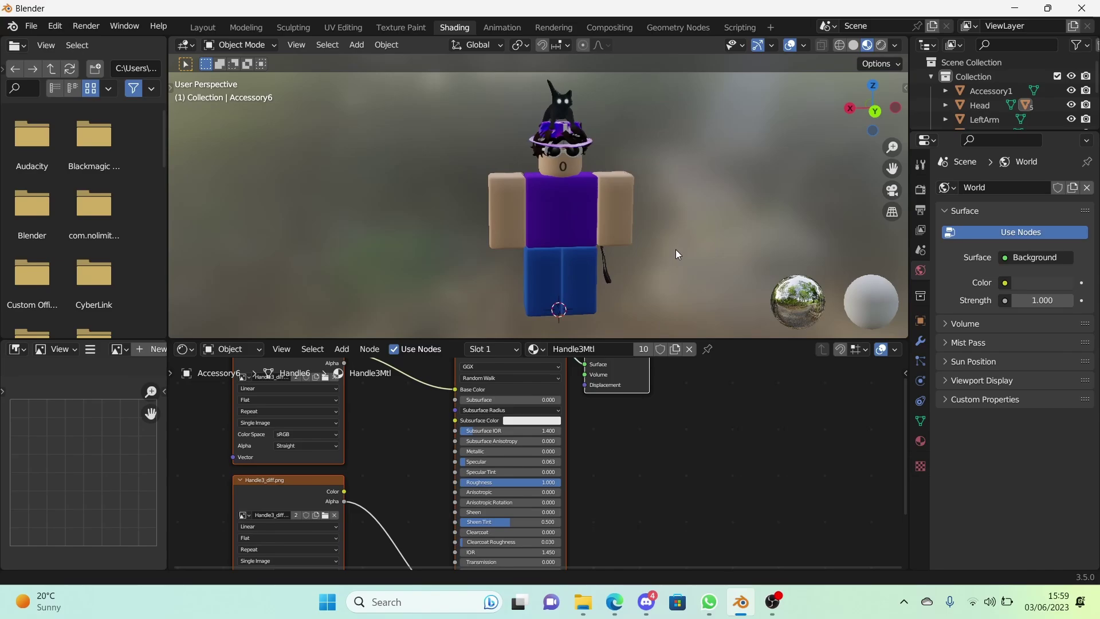
{"action": "scroll", "coordinate": [669, 252], "scroll_direction": "up", "scroll_amount": 3}
Step: In the Torso's Handle3Mtl material, delete the second Handle3_diff.png image node that feeds the Alpha input
{"action": "left_click", "coordinate": [557, 214]}
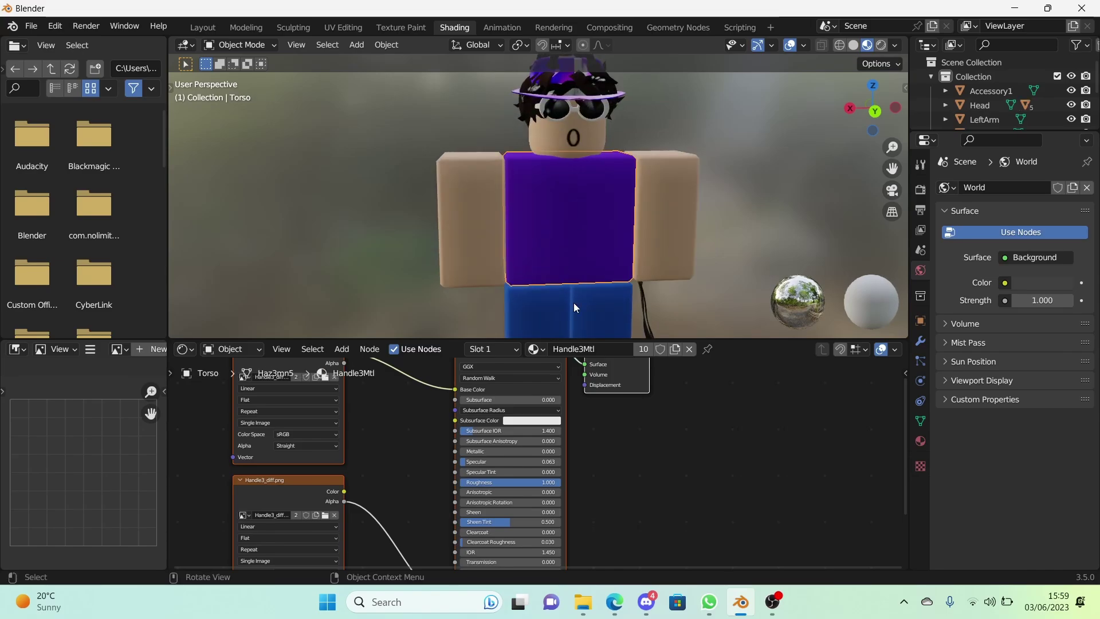
{"action": "scroll", "coordinate": [660, 472], "scroll_direction": "down", "scroll_amount": 5}
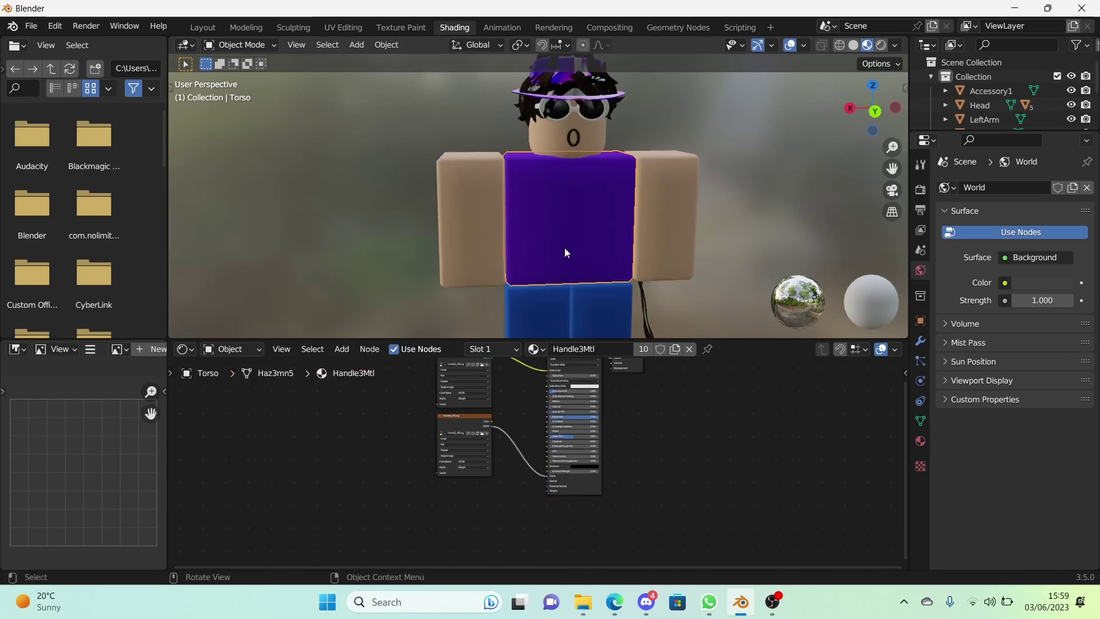
{"action": "scroll", "coordinate": [489, 418], "scroll_direction": "up", "scroll_amount": 4}
{"action": "left_click", "coordinate": [458, 418]}
{"action": "scroll", "coordinate": [448, 410], "scroll_direction": "up", "scroll_amount": 4, "text": "shift"}
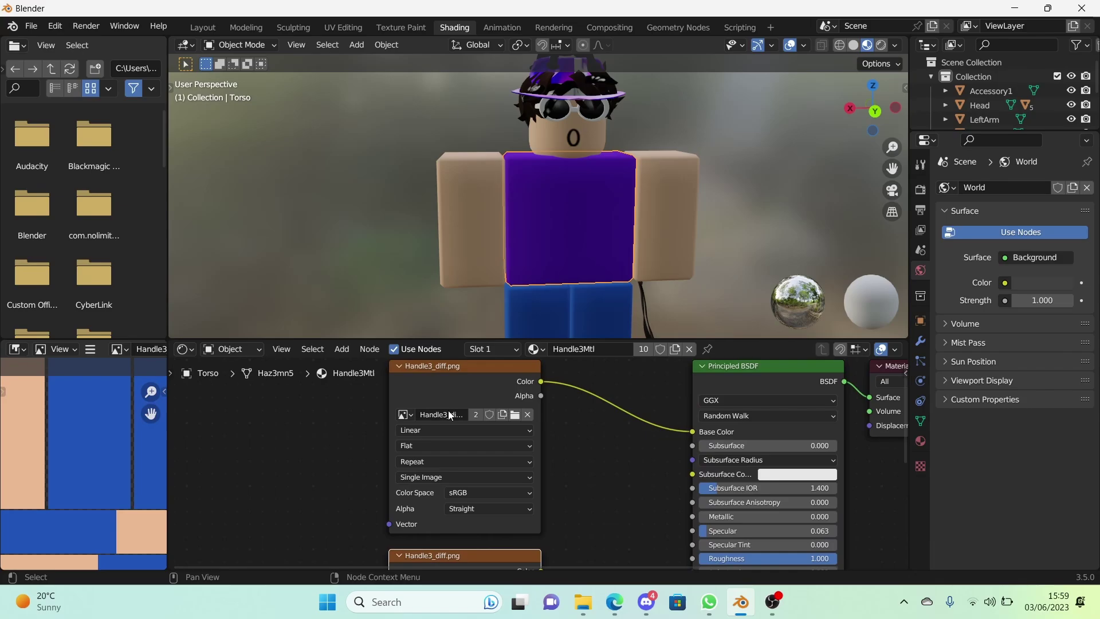
{"action": "middle_click_drag", "start_coordinate": [491, 542], "coordinate": [483, 469]}
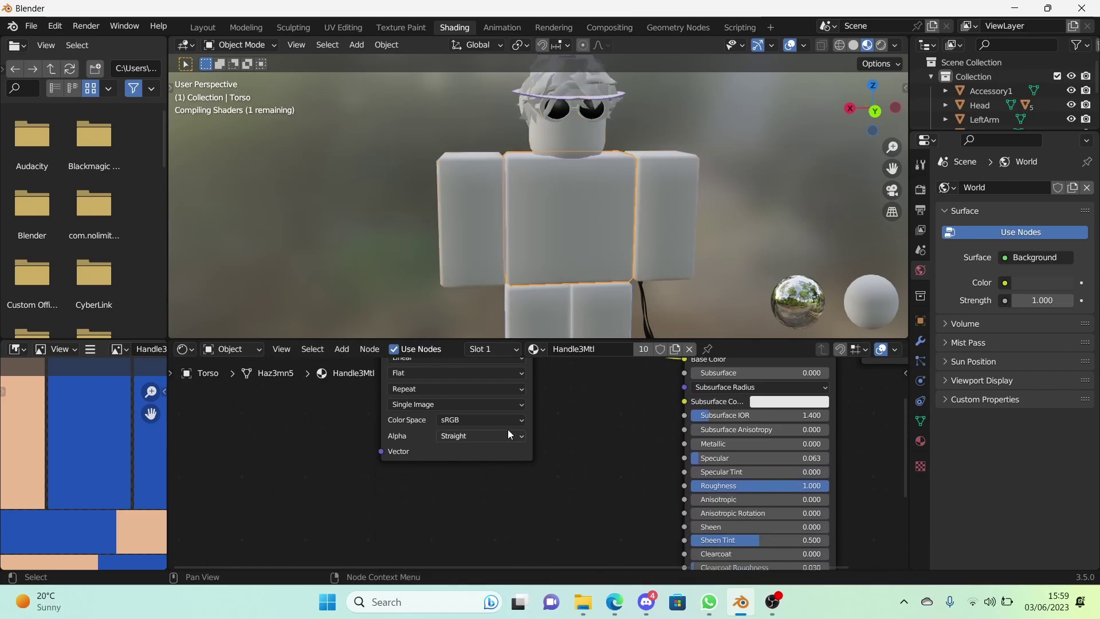
{"action": "scroll", "coordinate": [524, 489], "scroll_direction": "up", "scroll_amount": 4, "text": "shift"}
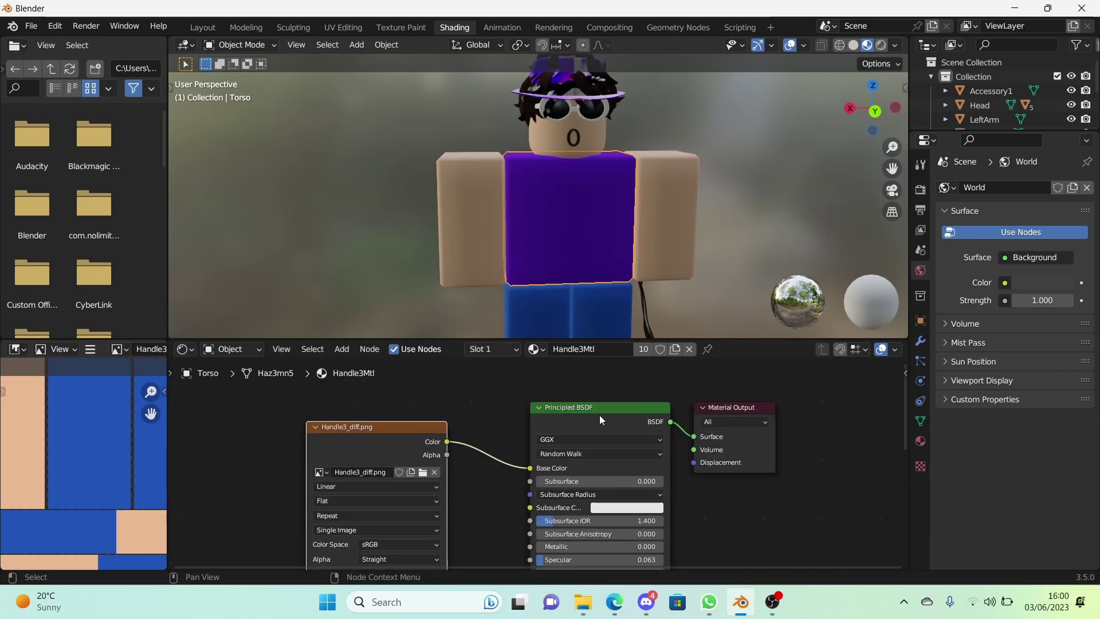
Step: Replace the Principled BSDF node with a new one, linking its BSDF to Surface and the Handle3_diff.png Color to Base Color
{"action": "left_click", "coordinate": [602, 407]}
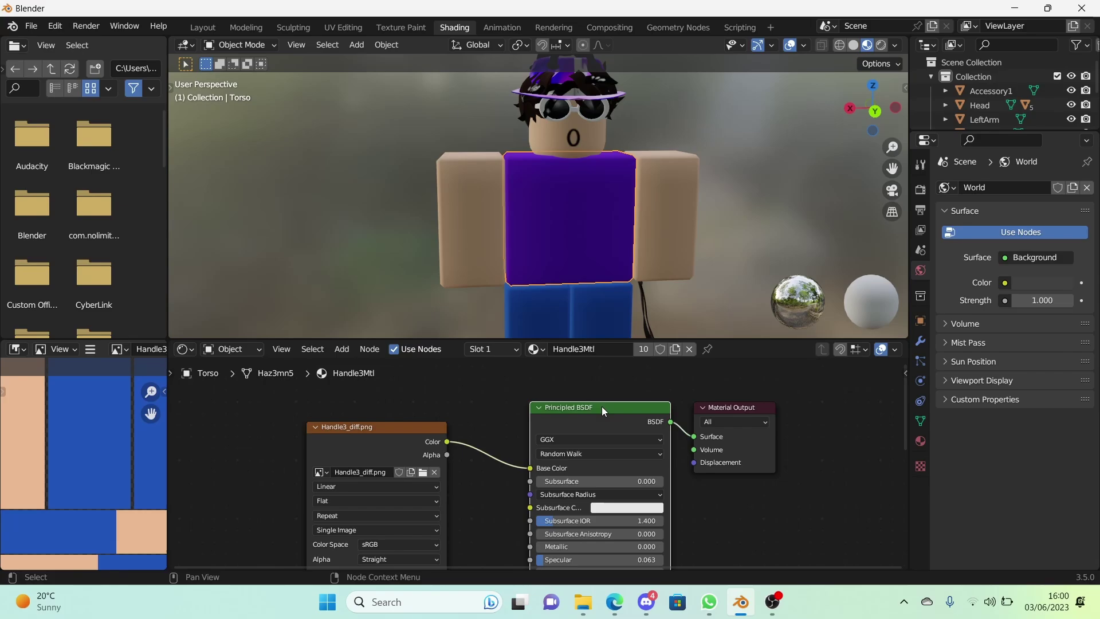
{"action": "key", "text": "x"}
{"action": "key", "text": "shift+a"}
{"action": "type", "text": "princ"}
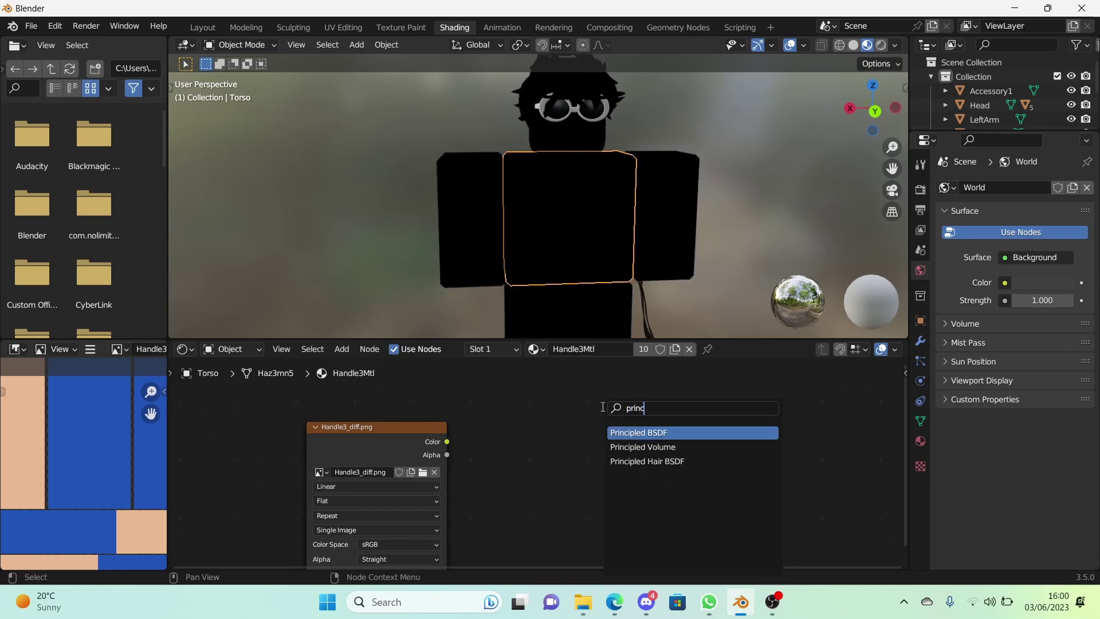
{"action": "key", "text": "Return"}
{"action": "left_click", "coordinate": [503, 424]}
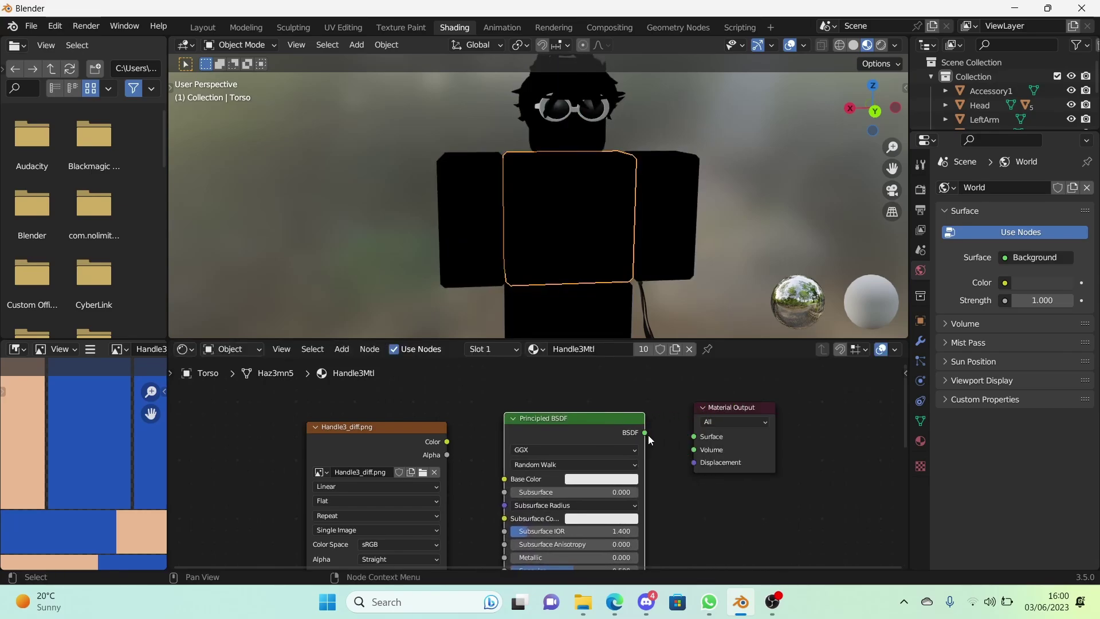
{"action": "left_click_drag", "start_coordinate": [644, 432], "coordinate": [694, 436]}
{"action": "left_click_drag", "start_coordinate": [447, 442], "coordinate": [504, 479]}
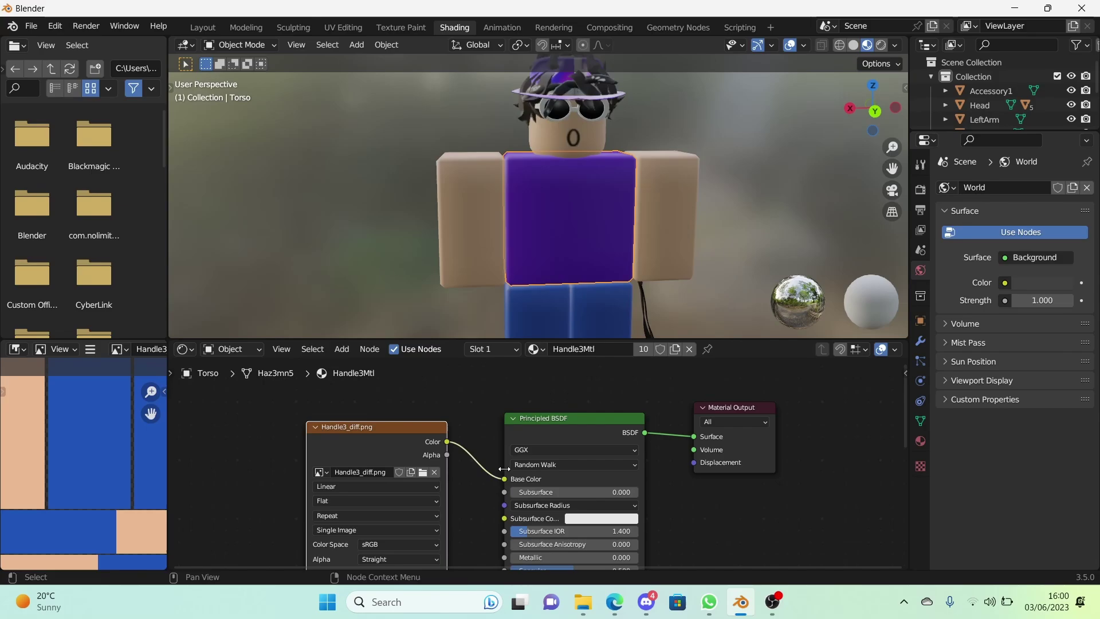
Step: Set the render engine to Cycles and check the character in Rendered viewport shading
{"action": "middle_click_drag", "start_coordinate": [532, 152], "coordinate": [463, 123]}
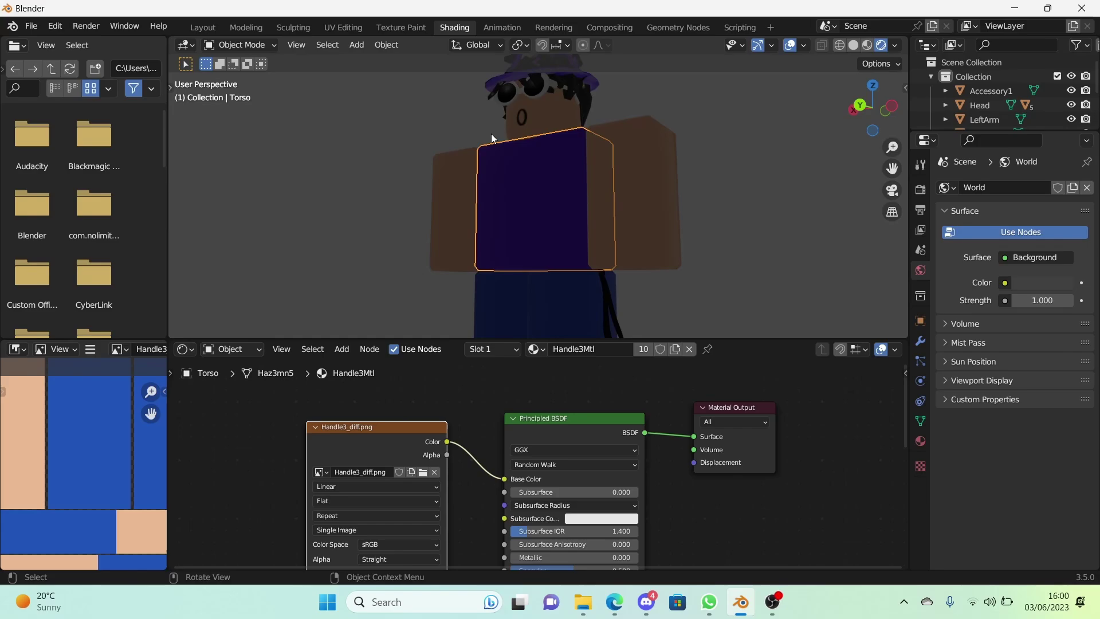
{"action": "left_click", "coordinate": [920, 202]}
{"action": "left_click", "coordinate": [920, 191]}
{"action": "left_click", "coordinate": [1047, 188]}
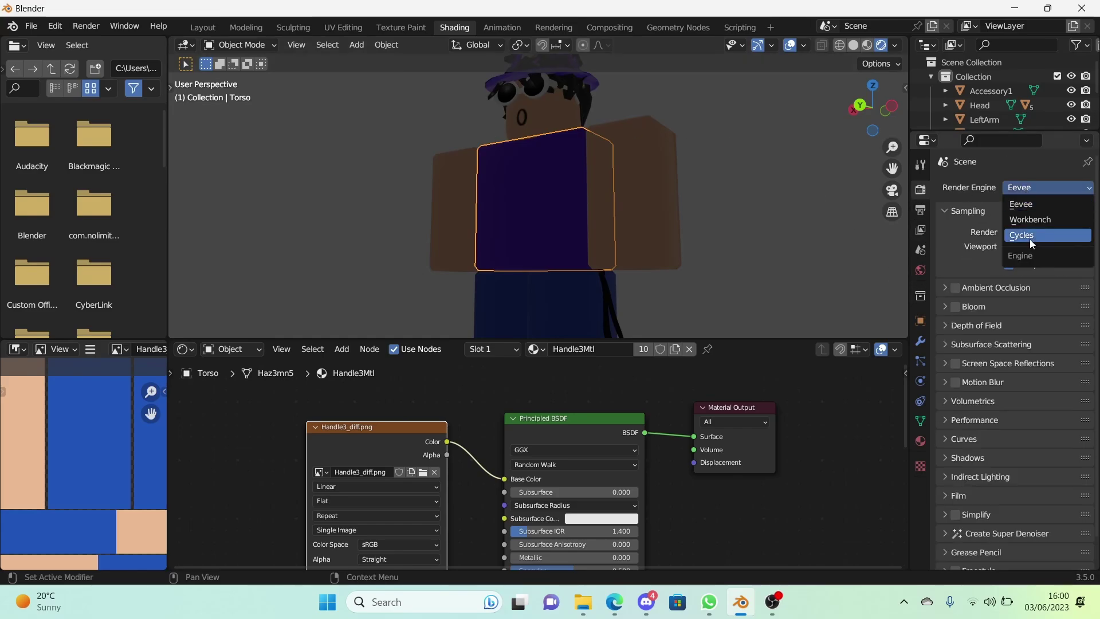
{"action": "left_click", "coordinate": [1029, 239]}
{"action": "middle_click_drag", "start_coordinate": [514, 177], "coordinate": [551, 200]}
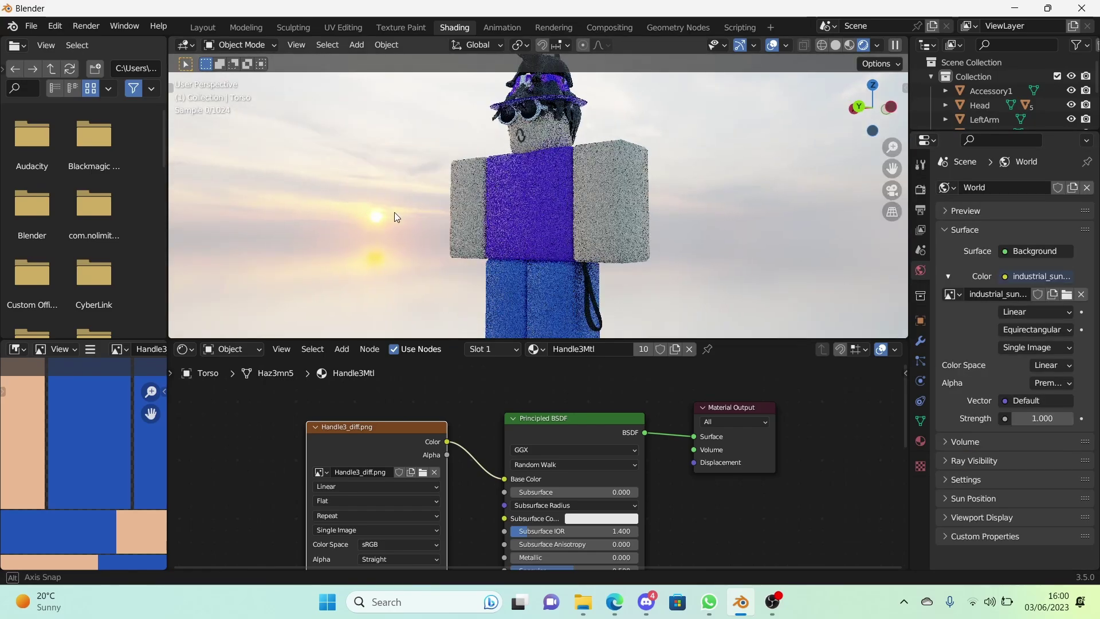
{"action": "middle_click_drag", "start_coordinate": [394, 213], "coordinate": [402, 213]}
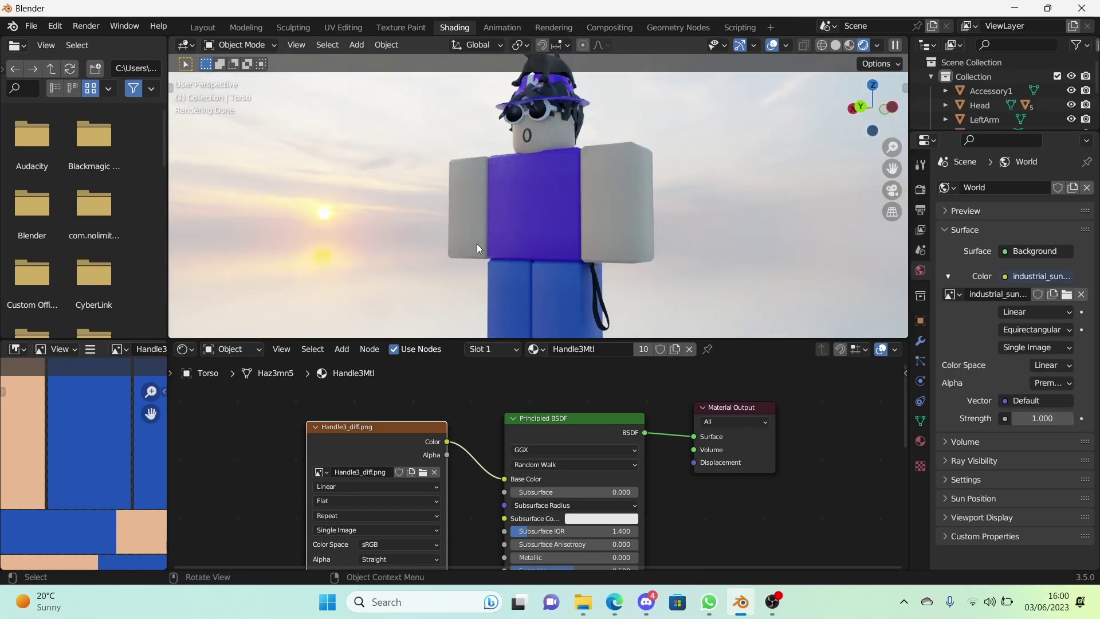
Step: Select the glasses and, in their Handle2Mtl material, pick the second Handle2_diff.png image node that feeds the Alpha input
{"action": "left_click", "coordinate": [538, 118]}
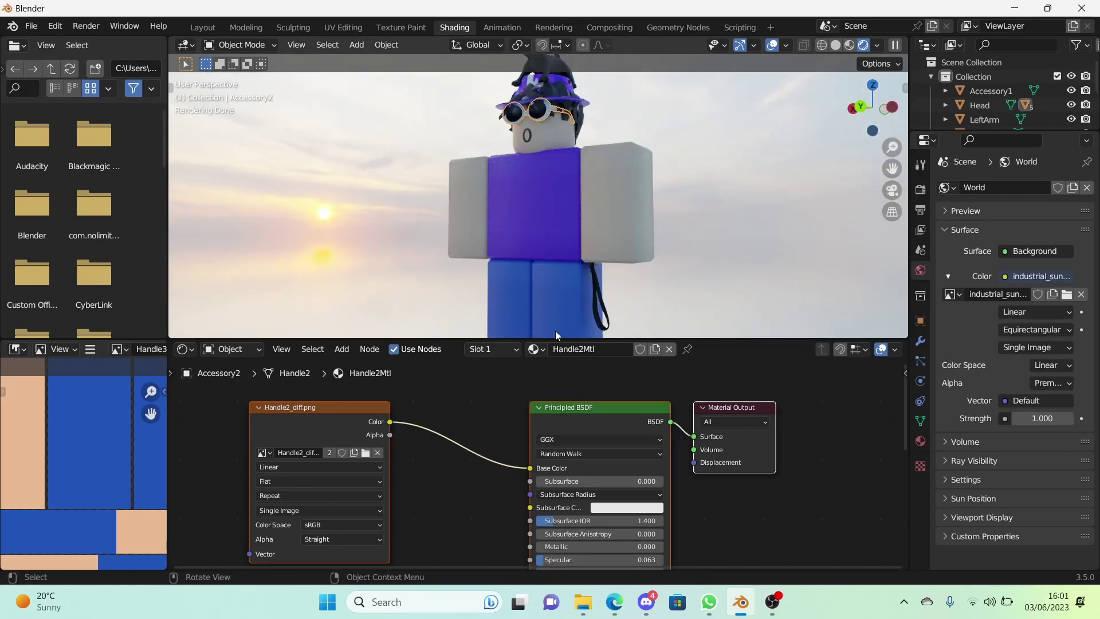
{"action": "middle_click_drag", "start_coordinate": [514, 140], "coordinate": [599, 258]}
{"action": "scroll", "coordinate": [635, 295], "scroll_direction": "up", "scroll_amount": 4}
{"action": "scroll", "coordinate": [672, 236], "scroll_direction": "up", "scroll_amount": 3}
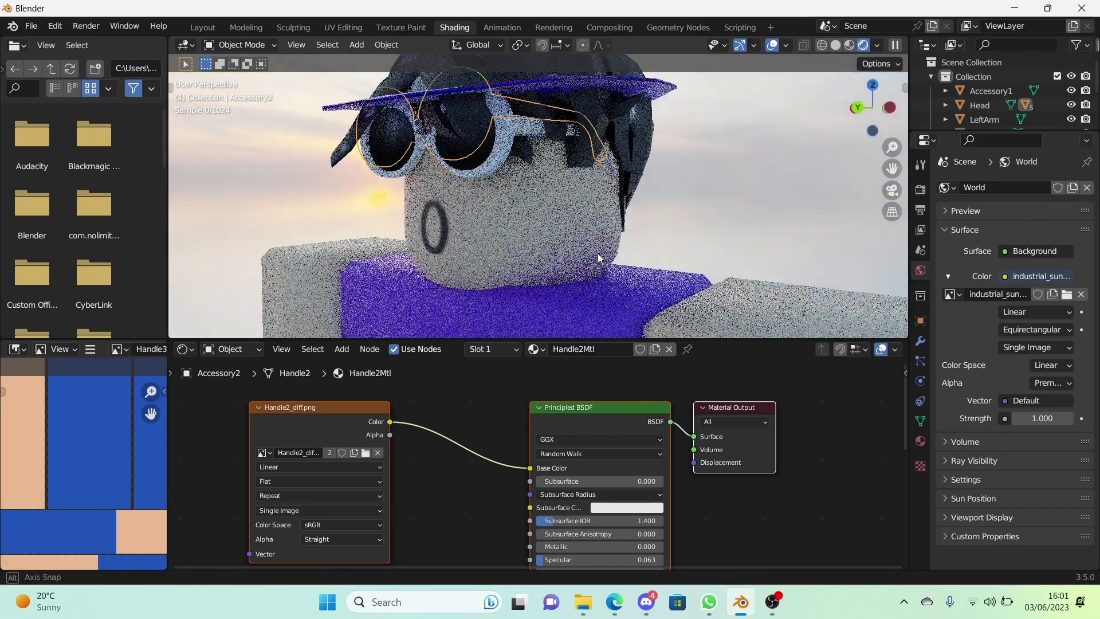
{"action": "scroll", "coordinate": [599, 258], "scroll_direction": "down", "scroll_amount": 8}
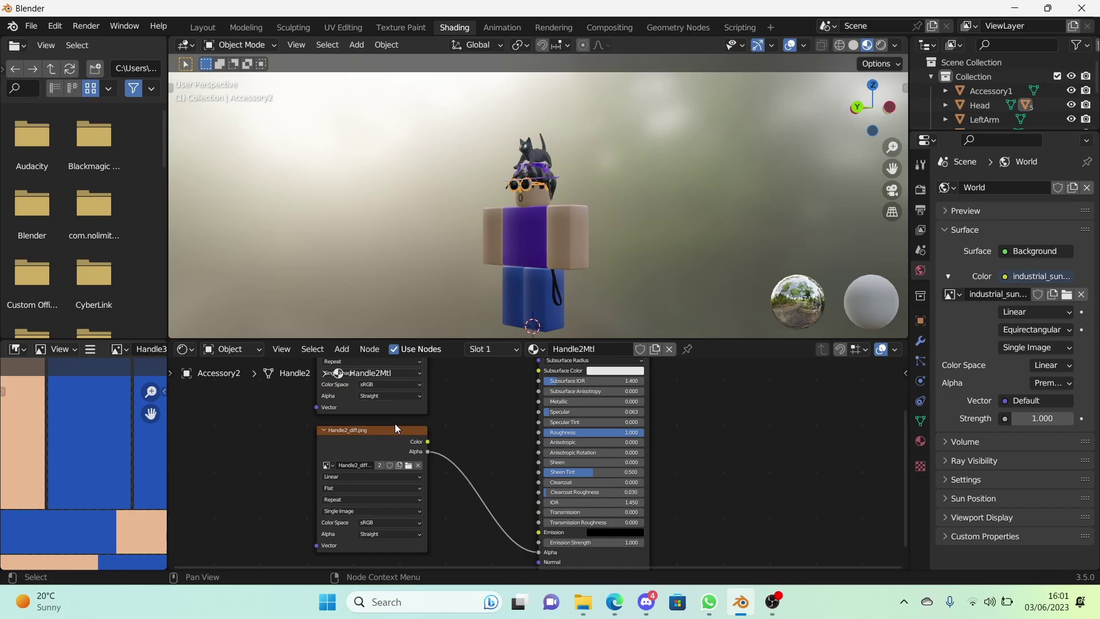
{"action": "left_click", "coordinate": [394, 429]}
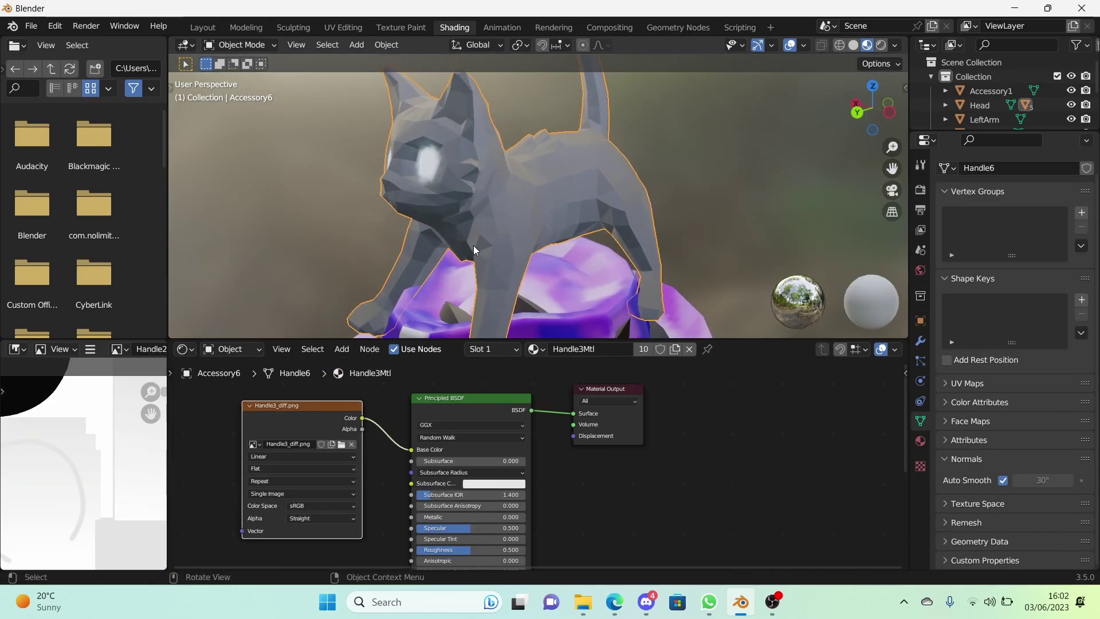
Step: Delete the cat accessory, the purple hat and one of the overlapping hair pieces from the character's head
{"action": "key", "text": "Delete"}
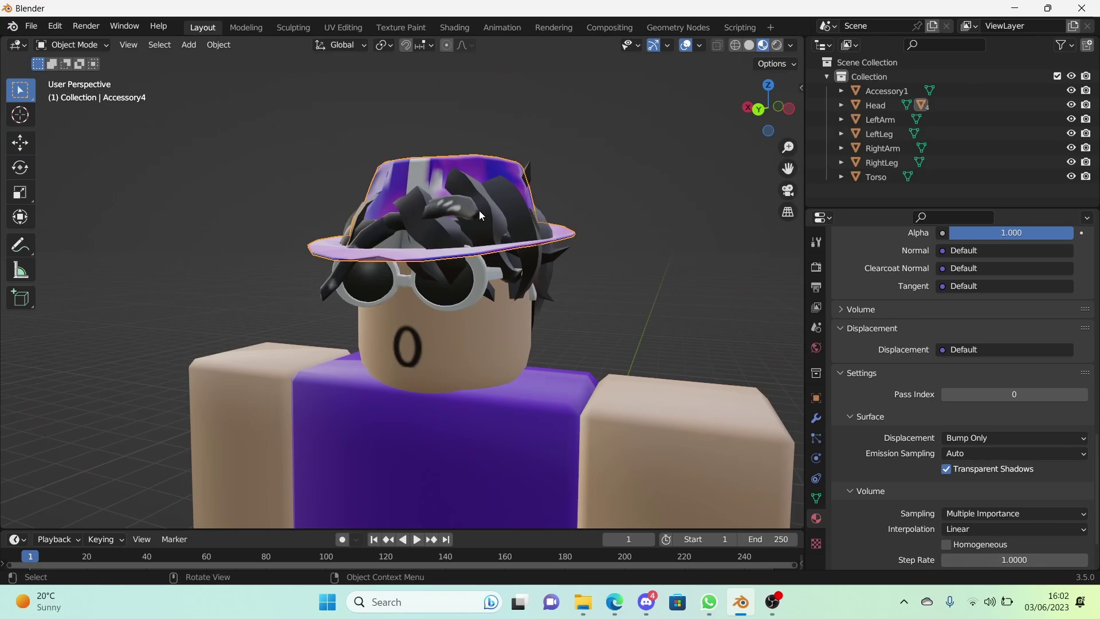
{"action": "scroll", "coordinate": [494, 207], "scroll_direction": "up", "scroll_amount": 1}
{"action": "key", "text": "Delete"}
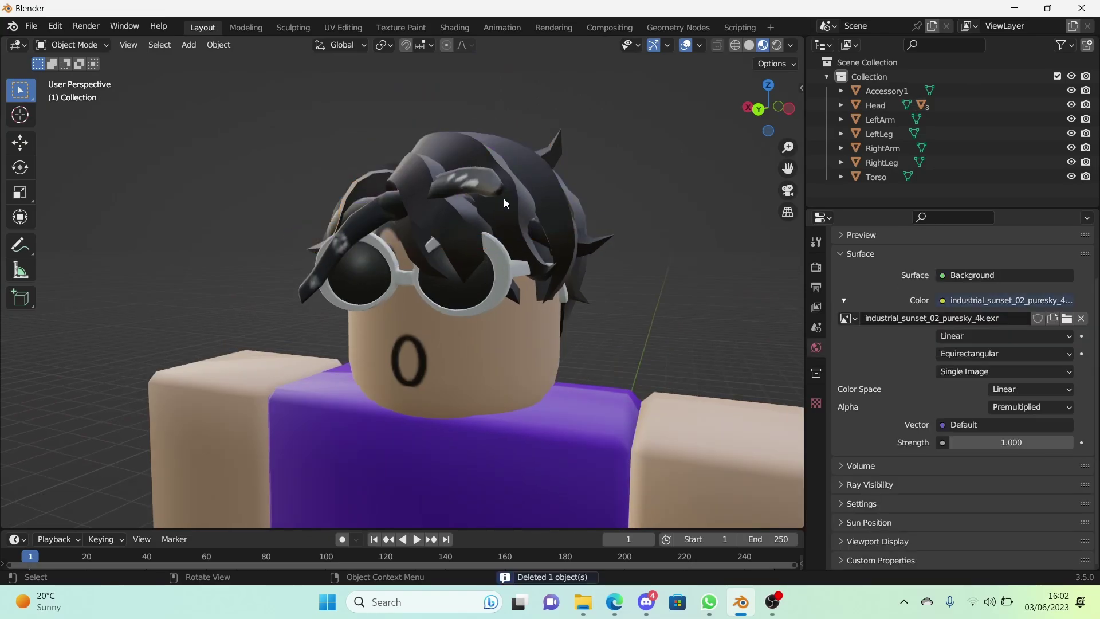
{"action": "middle_click_drag", "start_coordinate": [504, 202], "coordinate": [441, 215]}
{"action": "left_click", "coordinate": [440, 224]}
{"action": "key", "text": "Delete"}
Step: Examine the character's legs, torso and arms one by one, viewing their modifier settings
{"action": "scroll", "coordinate": [394, 191], "scroll_direction": "down", "scroll_amount": 6}
{"action": "middle_click_drag", "start_coordinate": [442, 216], "coordinate": [441, 124], "text": "shift"}
{"action": "scroll", "coordinate": [424, 241], "scroll_direction": "up", "scroll_amount": 2}
{"action": "left_click", "coordinate": [396, 424]}
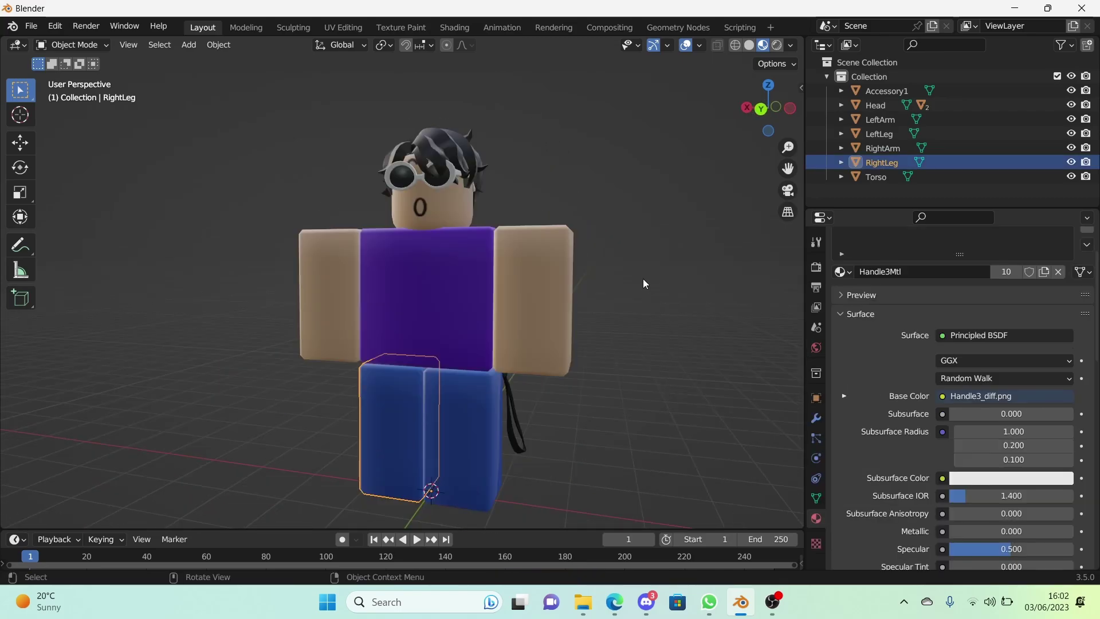
{"action": "left_click", "coordinate": [462, 274]}
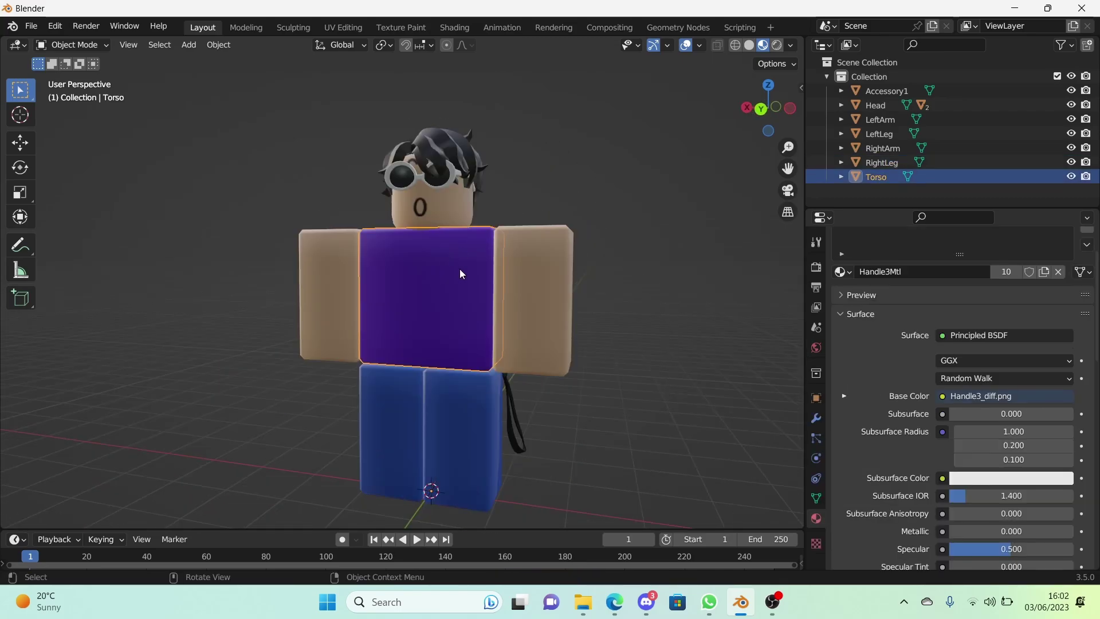
{"action": "left_click", "coordinate": [552, 285]}
{"action": "left_click", "coordinate": [816, 418]}
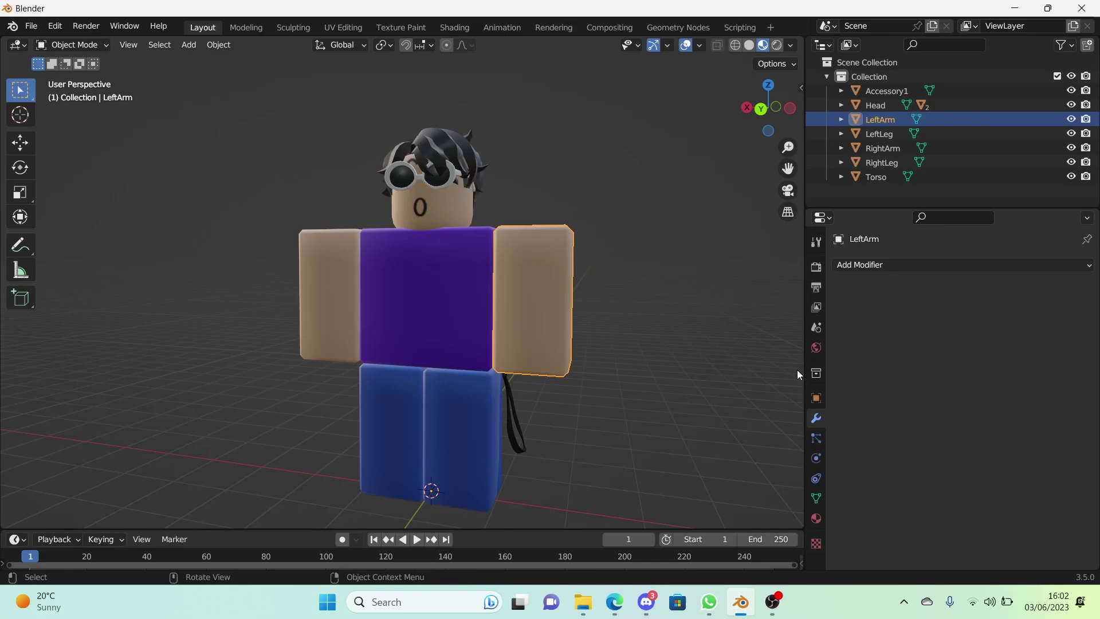
{"action": "middle_click_drag", "start_coordinate": [591, 316], "coordinate": [783, 369]}
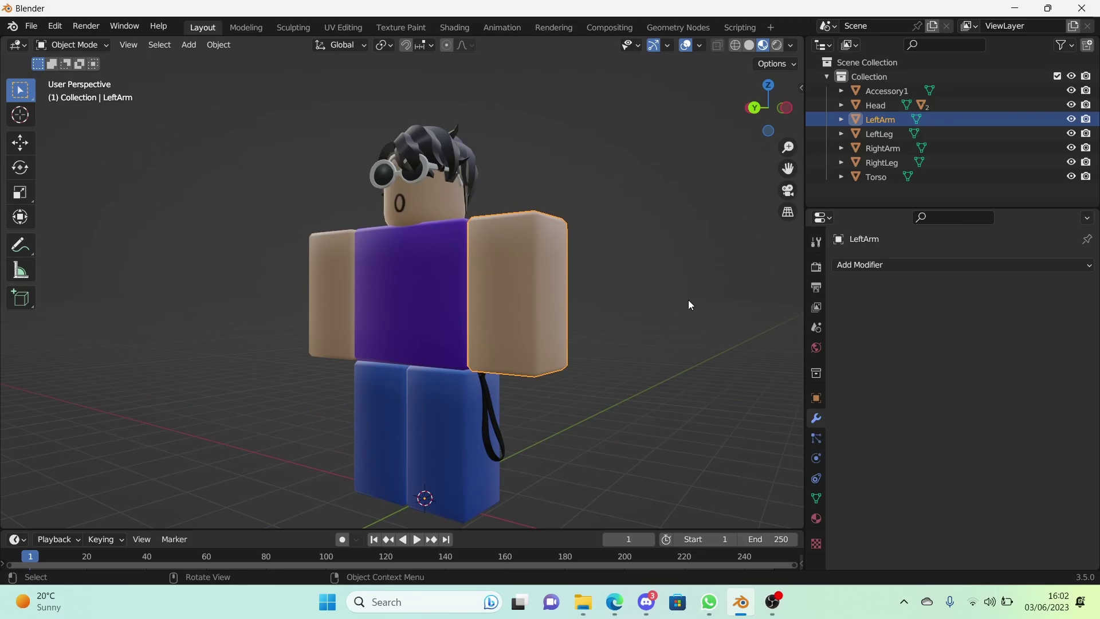
{"action": "left_click", "coordinate": [401, 240]}
{"action": "left_click", "coordinate": [421, 258]}
{"action": "left_click", "coordinate": [418, 259]}
{"action": "left_click", "coordinate": [323, 267]}
Step: Add a Subdivision Surface modifier to the Torso
{"action": "left_click", "coordinate": [467, 315]}
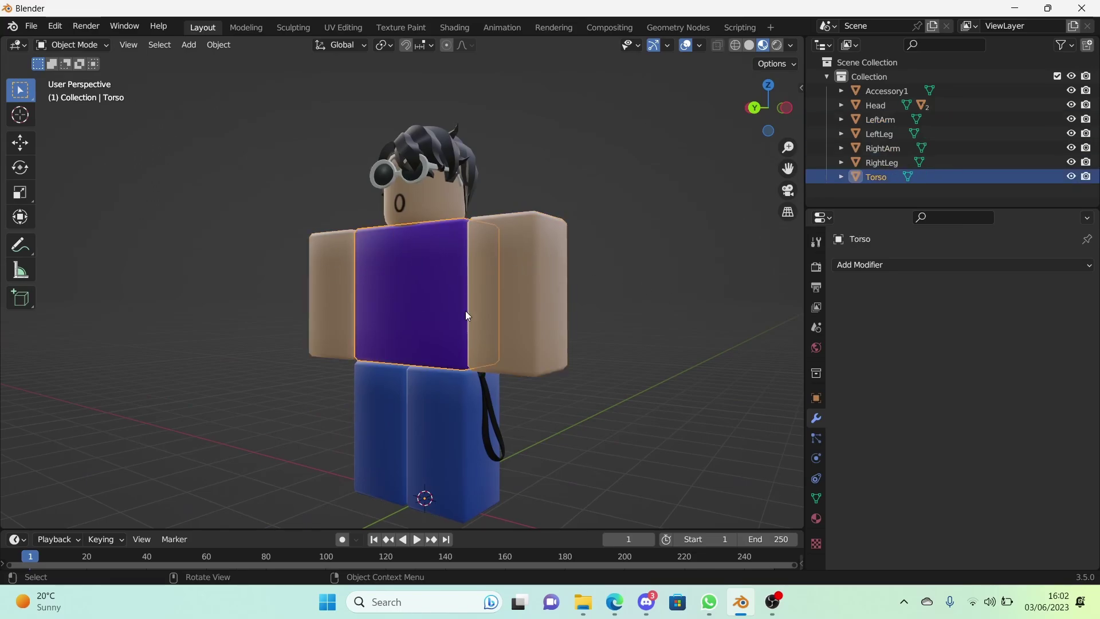
{"action": "middle_click_drag", "start_coordinate": [452, 290], "coordinate": [497, 341]}
{"action": "scroll", "coordinate": [488, 342], "scroll_direction": "up", "scroll_amount": 5}
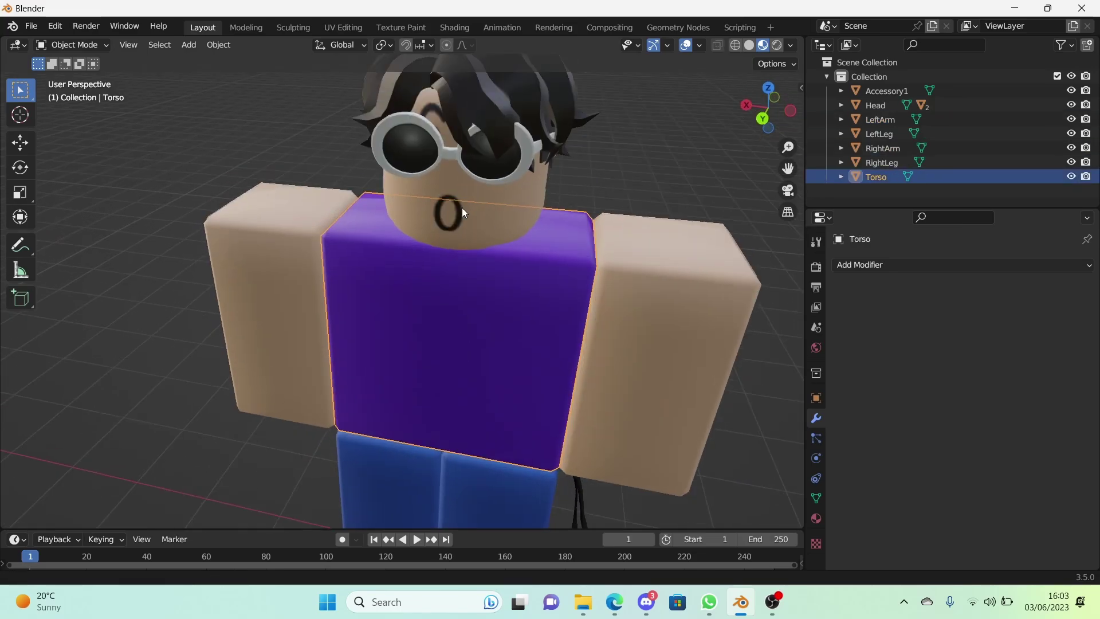
{"action": "middle_click_drag", "start_coordinate": [462, 207], "coordinate": [473, 232]}
{"action": "middle_click_drag", "start_coordinate": [423, 270], "coordinate": [416, 208]}
{"action": "scroll", "coordinate": [422, 246], "scroll_direction": "down", "scroll_amount": 3}
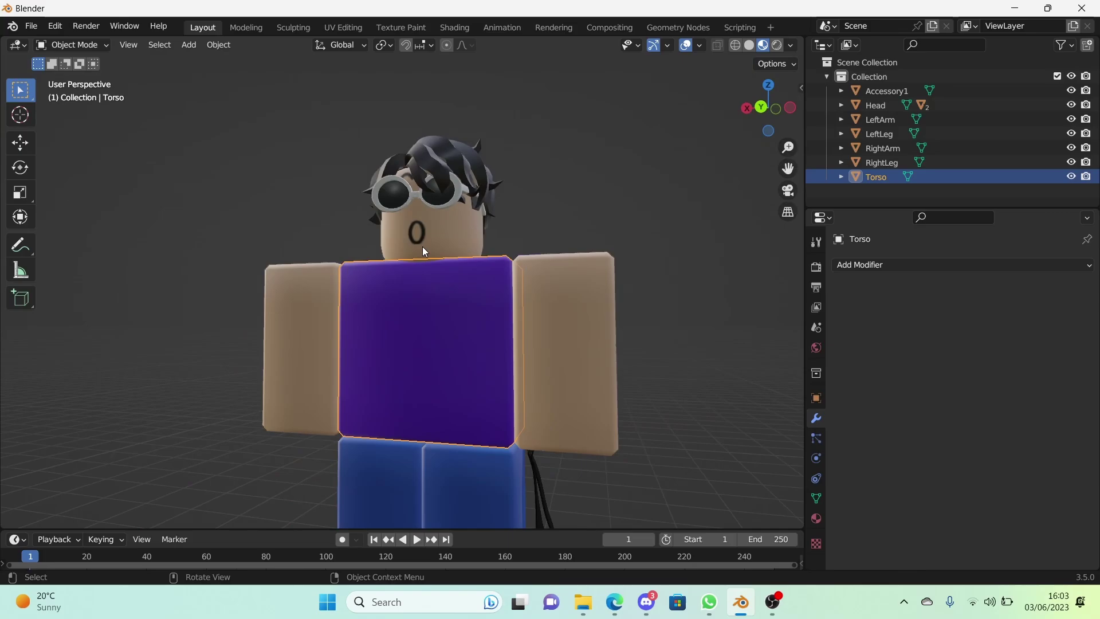
{"action": "middle_click_drag", "start_coordinate": [422, 247], "coordinate": [423, 212], "text": "shift"}
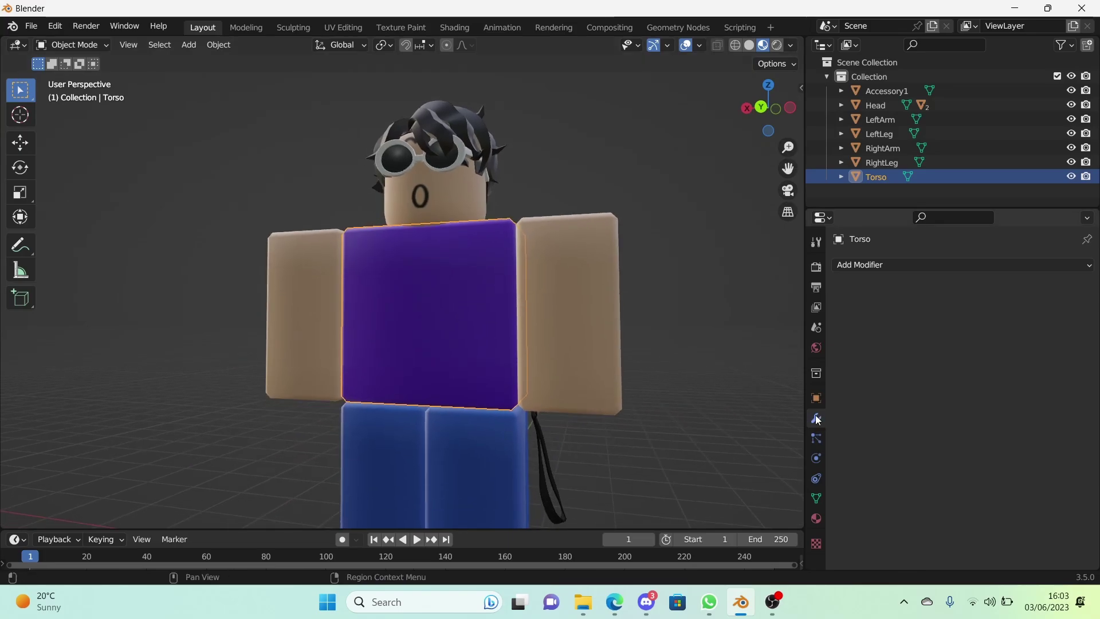
{"action": "left_click", "coordinate": [971, 264]}
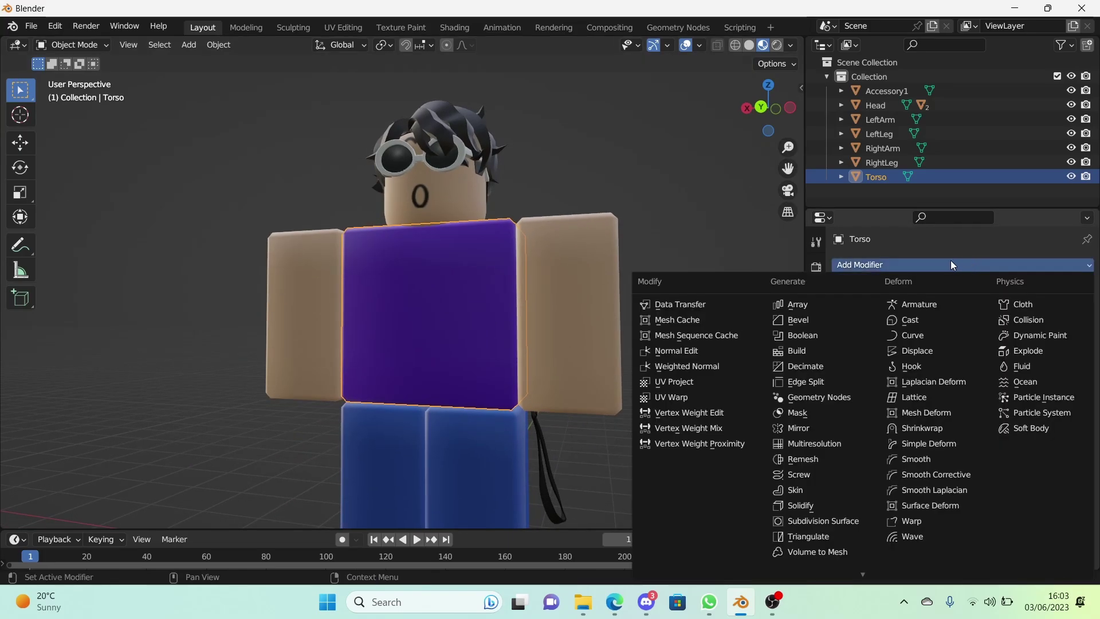
{"action": "left_click", "coordinate": [858, 519]}
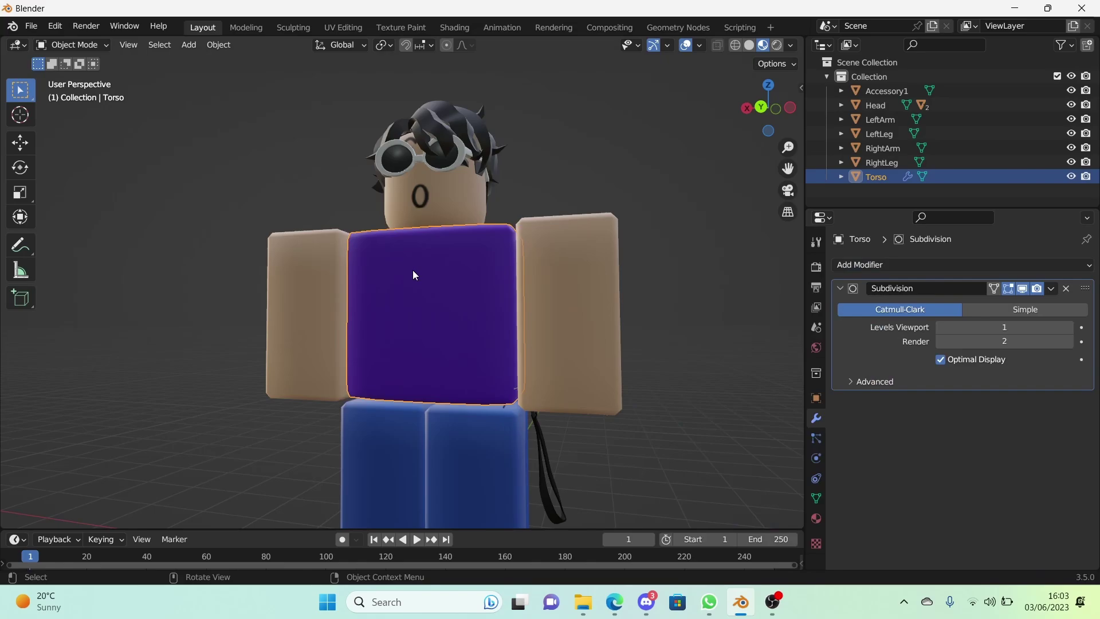
Step: Try different viewport subdivision levels on the Torso, ending with Levels Viewport at 0 and Render at 3
{"action": "scroll", "coordinate": [431, 274], "scroll_direction": "up", "scroll_amount": 3}
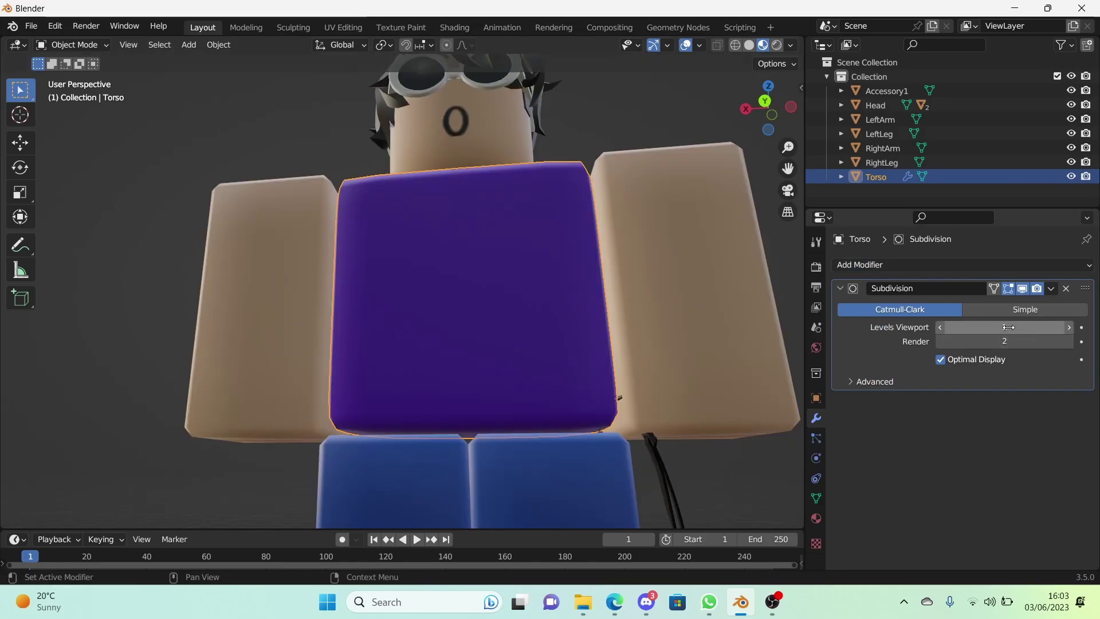
{"action": "left_click_drag", "start_coordinate": [1014, 330], "coordinate": [980, 330]}
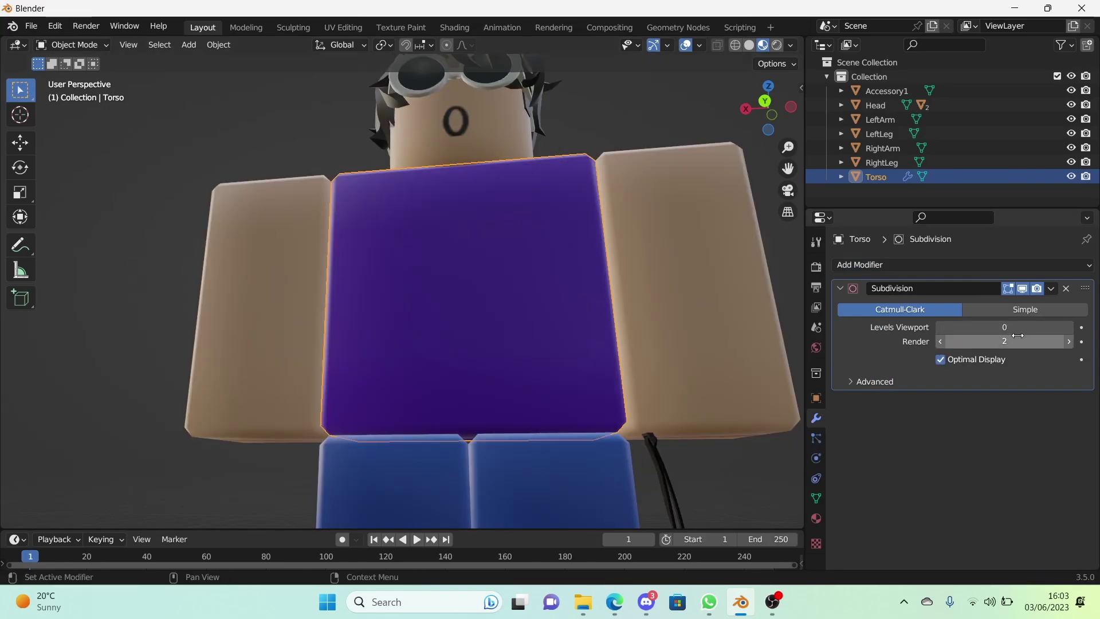
{"action": "left_click", "coordinate": [1069, 343]}
{"action": "left_click", "coordinate": [1070, 328]}
{"action": "left_click", "coordinate": [1069, 328]}
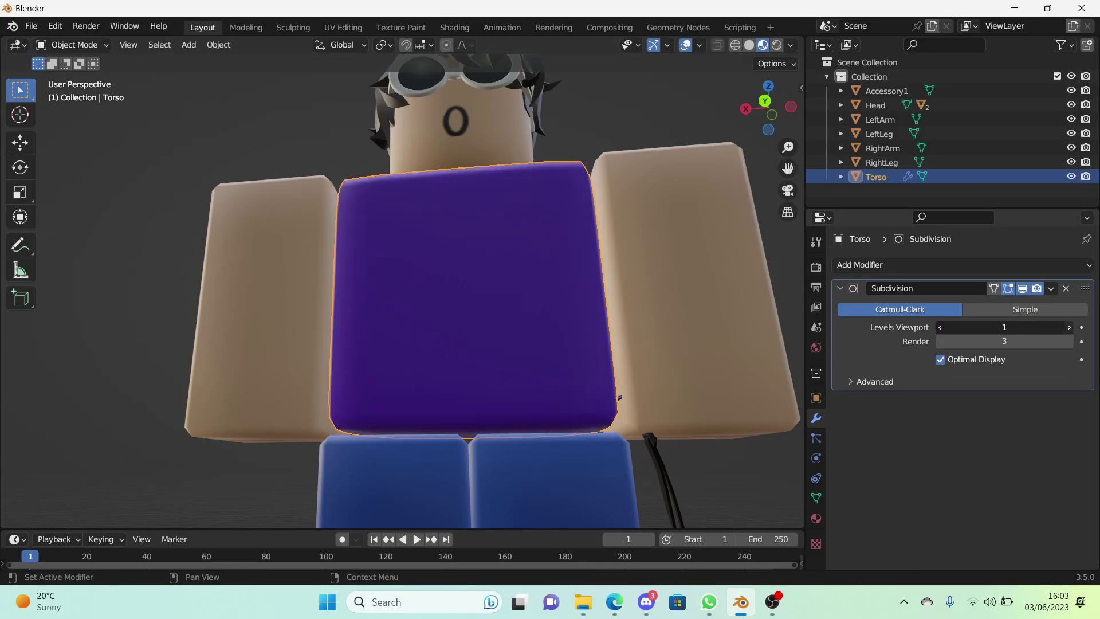
{"action": "left_click", "coordinate": [1070, 327]}
{"action": "middle_click_drag", "start_coordinate": [414, 314], "coordinate": [368, 376]}
{"action": "left_click_drag", "start_coordinate": [1005, 327], "coordinate": [940, 327]}
{"action": "middle_click_drag", "start_coordinate": [530, 362], "coordinate": [560, 347]}
{"action": "scroll", "coordinate": [470, 321], "scroll_direction": "down", "scroll_amount": 3}
{"action": "middle_click_drag", "start_coordinate": [439, 341], "coordinate": [467, 287], "text": "shift"}
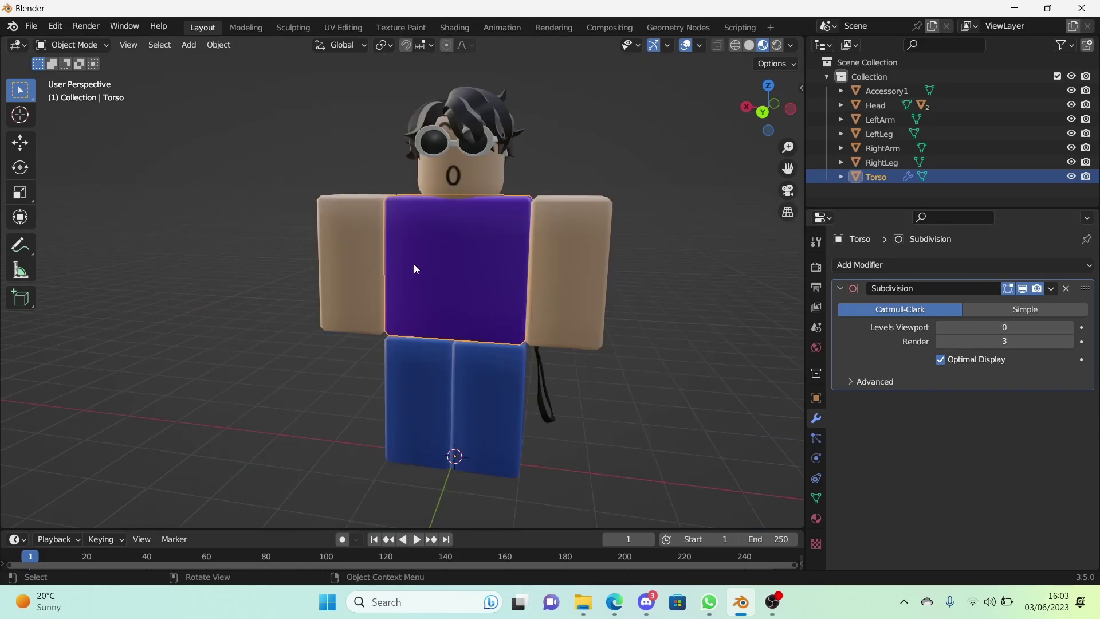
Step: Copy the Torso's Subdivision modifier to the Head, both arms and both legs
{"action": "left_click", "coordinate": [327, 255]}
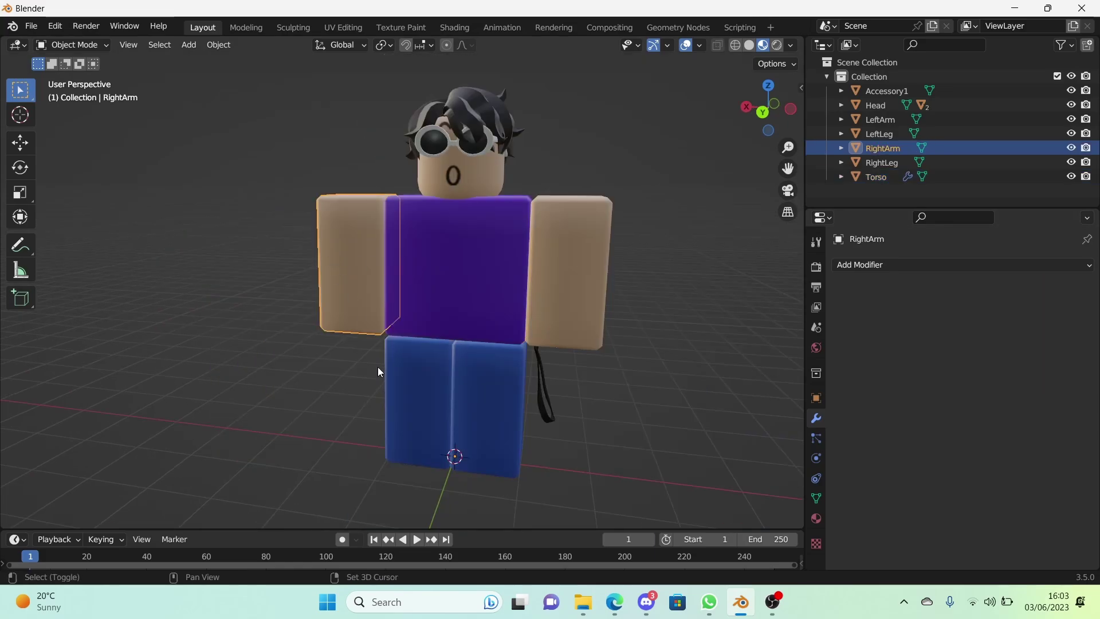
{"action": "left_click", "coordinate": [401, 378], "text": "shift"}
{"action": "left_click", "coordinate": [487, 396], "text": "shift"}
{"action": "left_click", "coordinate": [602, 293], "text": "shift"}
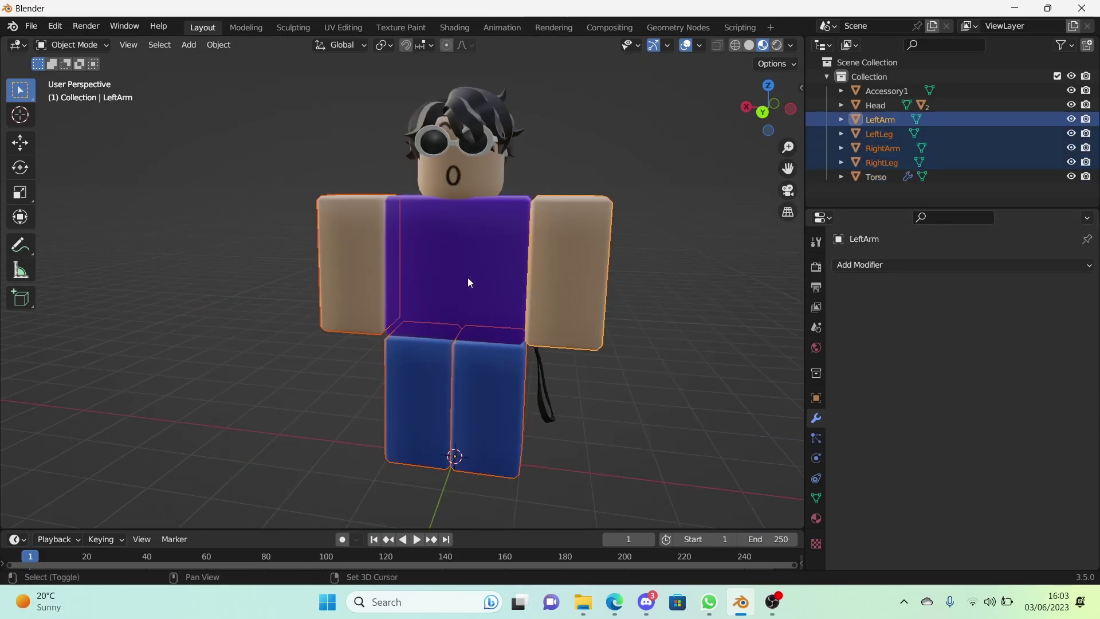
{"action": "left_click", "coordinate": [480, 188], "text": "shift"}
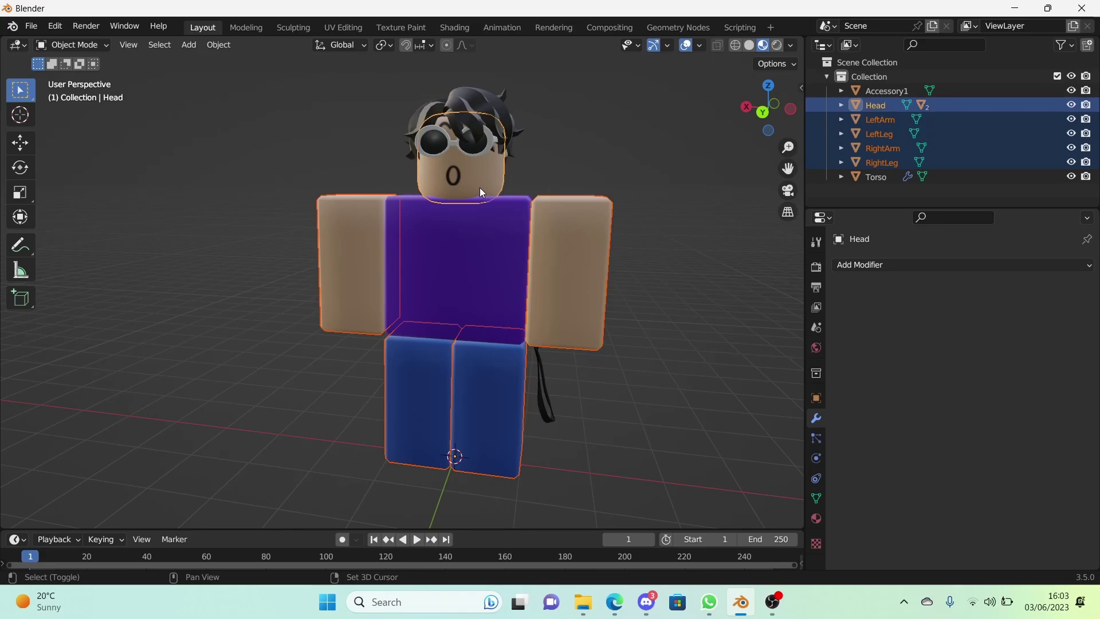
{"action": "left_click", "coordinate": [466, 242], "text": "shift"}
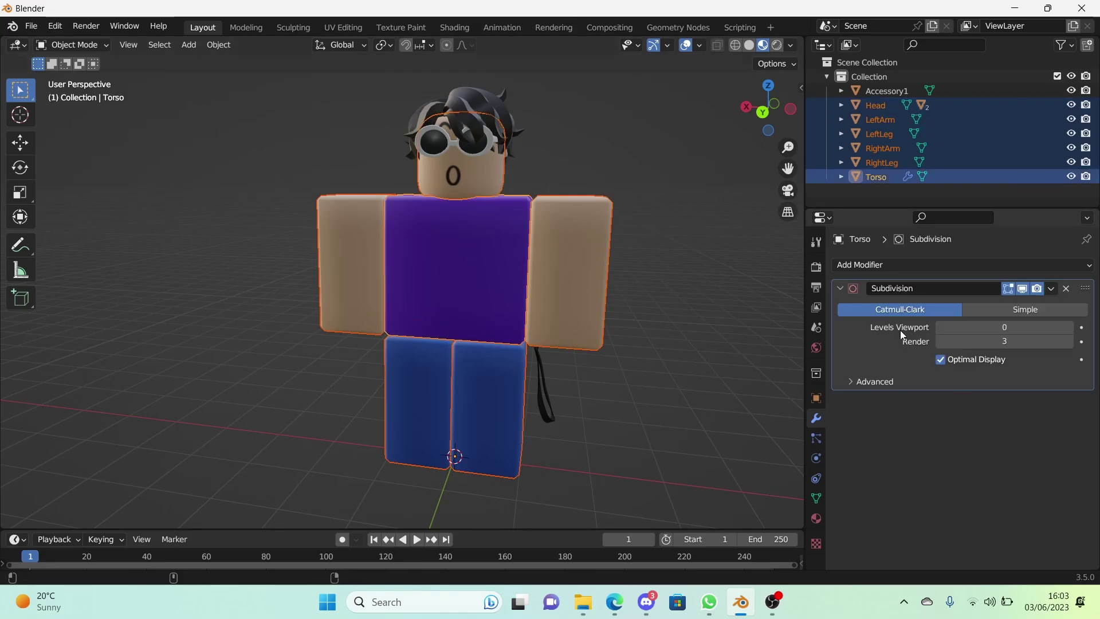
{"action": "left_click", "coordinate": [1049, 291]}
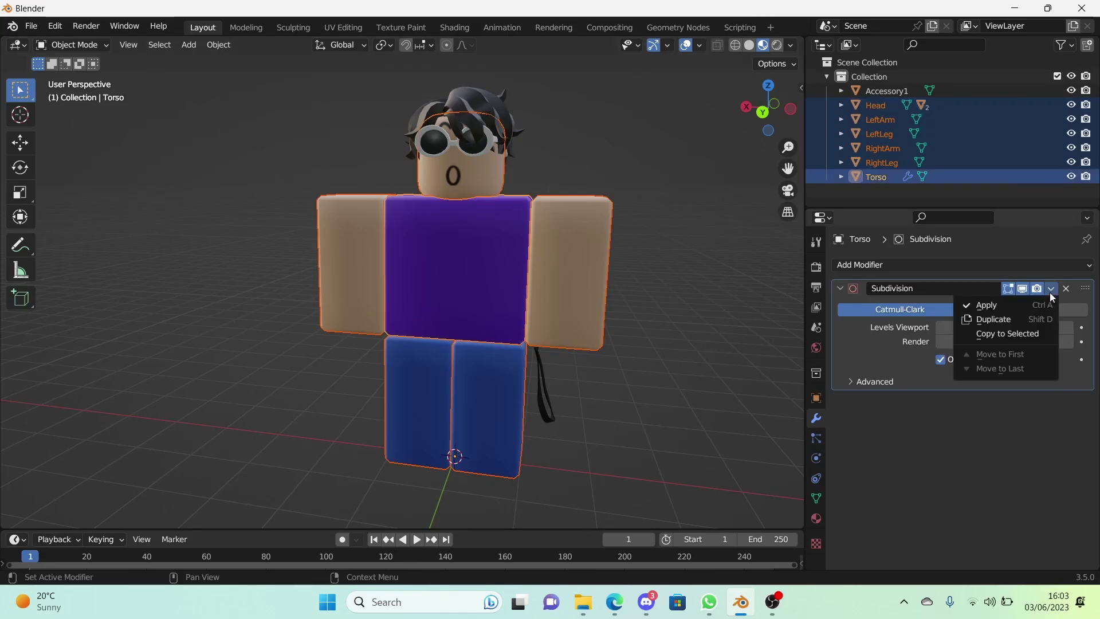
{"action": "left_click", "coordinate": [1027, 335]}
Step: Check the arms, legs, torso and head individually for the copied Subdivision modifier
{"action": "left_click", "coordinate": [583, 325]}
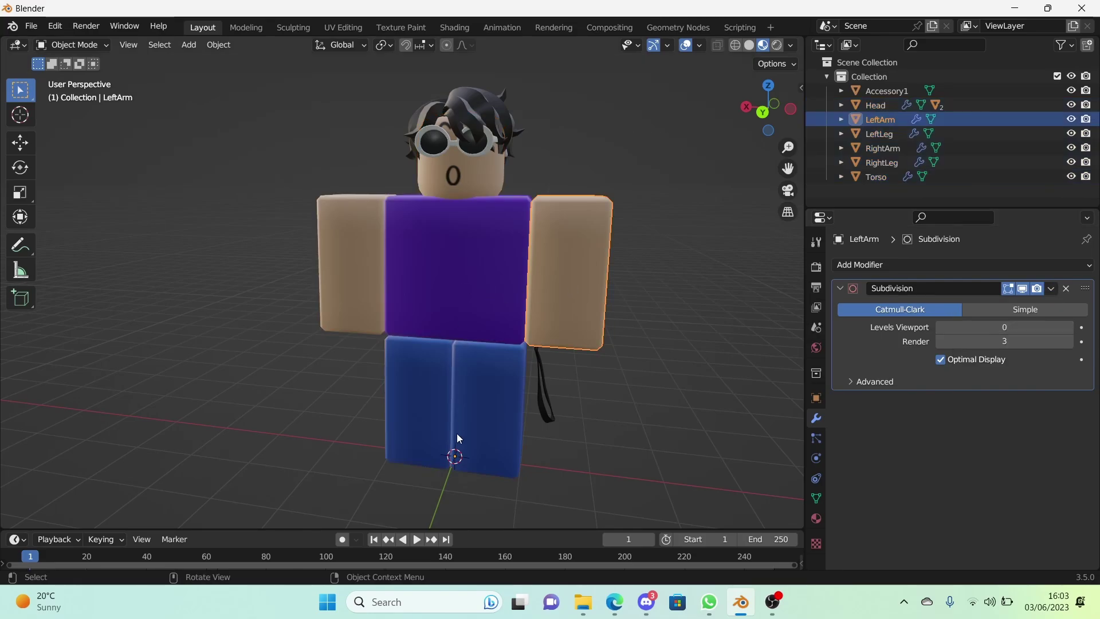
{"action": "left_click", "coordinate": [456, 433]}
{"action": "left_click", "coordinate": [376, 325]}
{"action": "left_click", "coordinate": [402, 256]}
{"action": "left_click", "coordinate": [462, 182]}
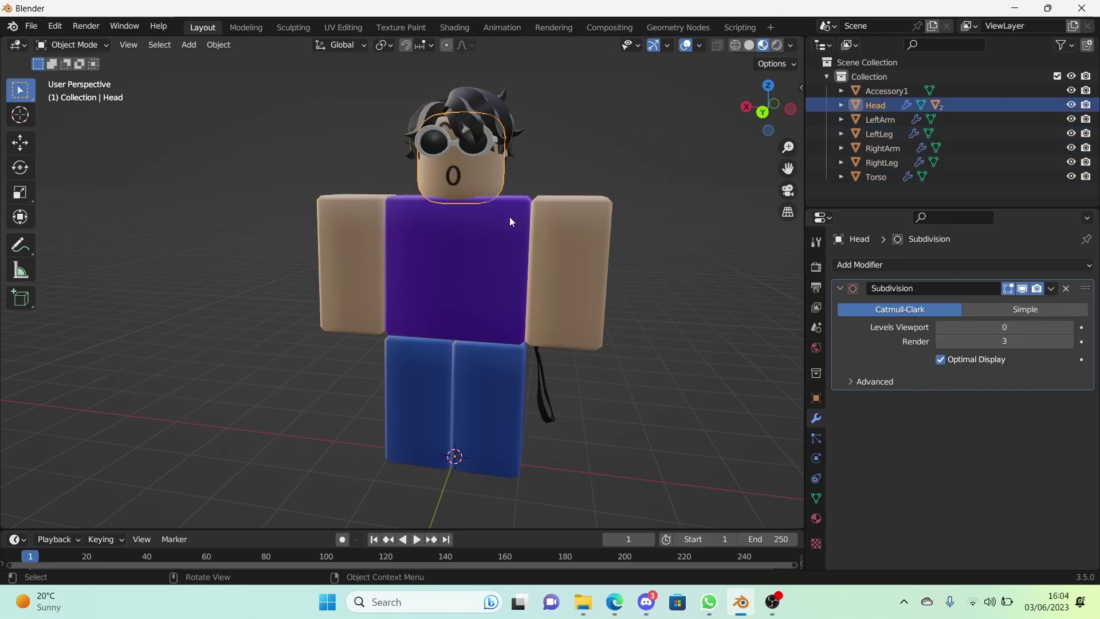
{"action": "left_click", "coordinate": [548, 253]}
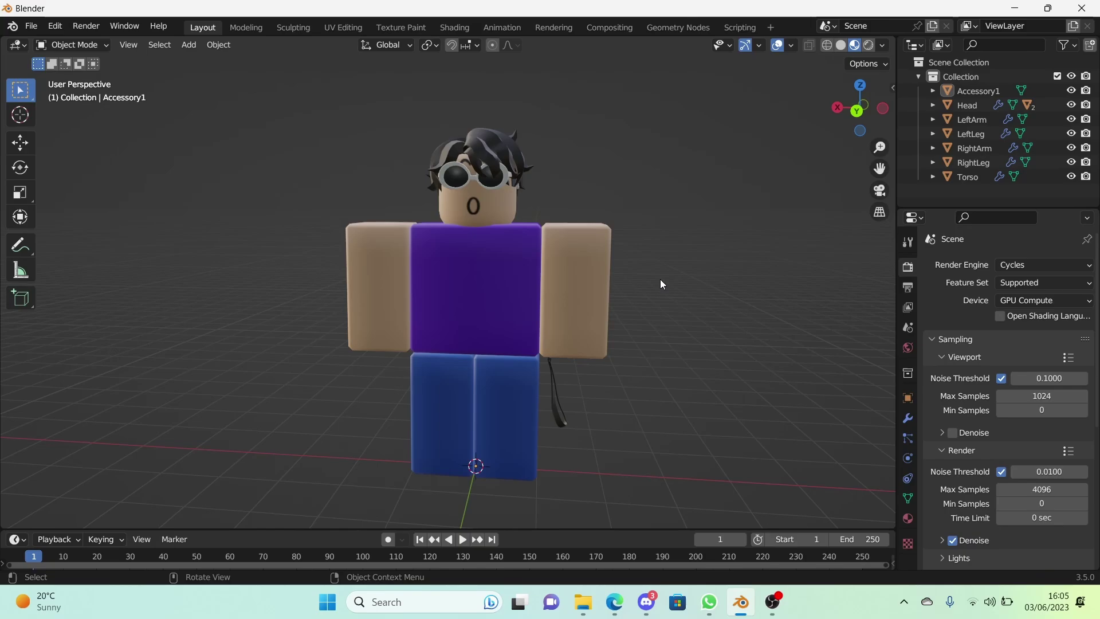
{"action": "mouse_move", "coordinate": [660, 284]}
{"action": "middle_mouse_down"}
{"action": "mouse_move", "coordinate": [639, 285]}
{"action": "mouse_move", "coordinate": [651, 287]}
{"action": "middle_mouse_up"}
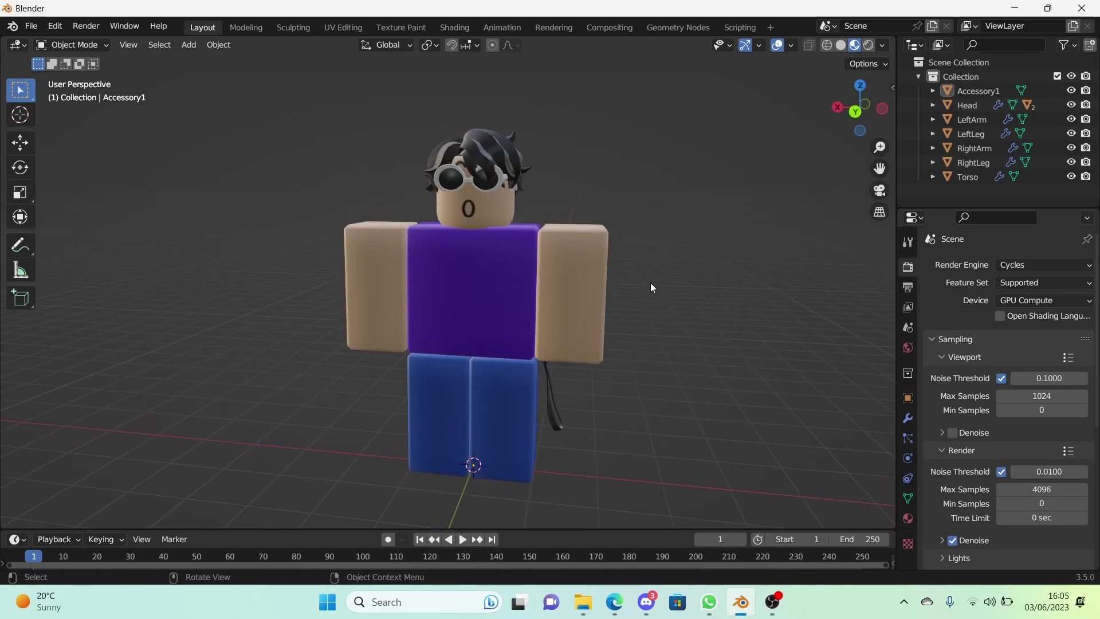